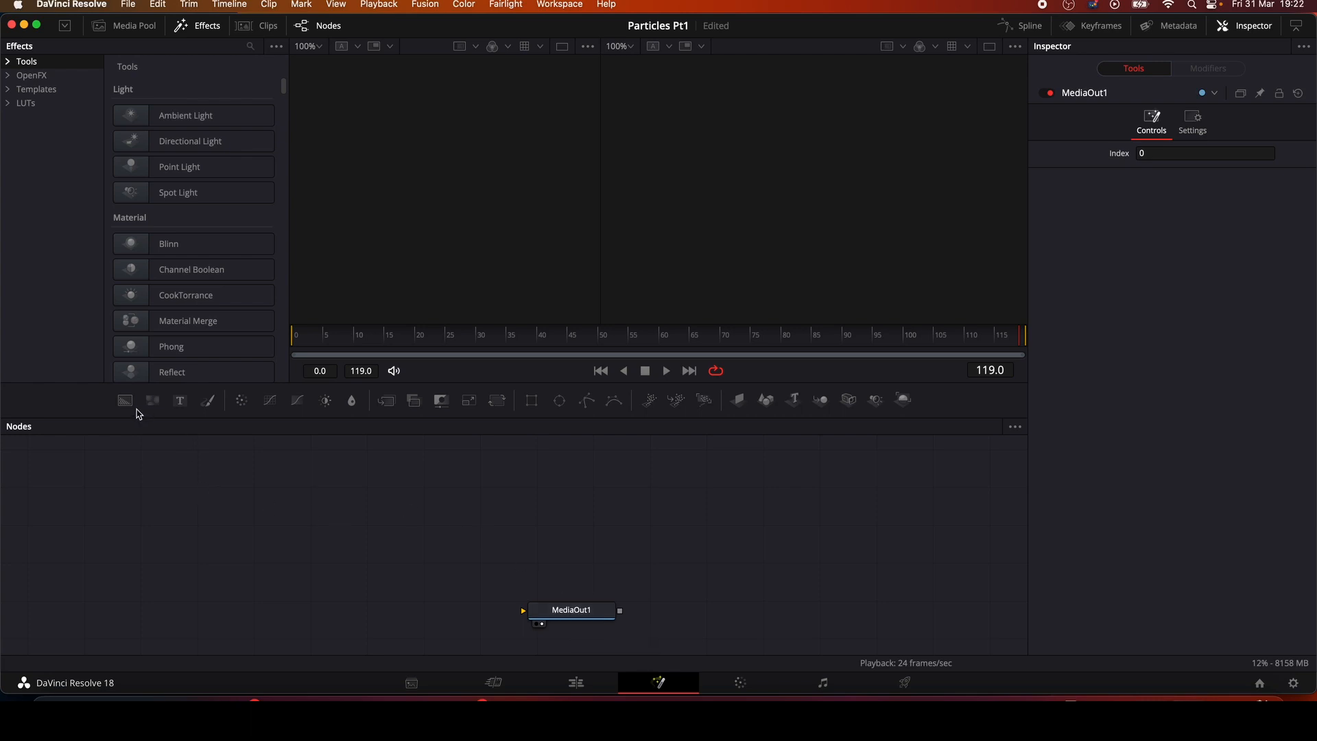
Step: Add a Background node connected to MediaOut1 and set its alpha to 0.0
drag(130, 406, 527, 613)
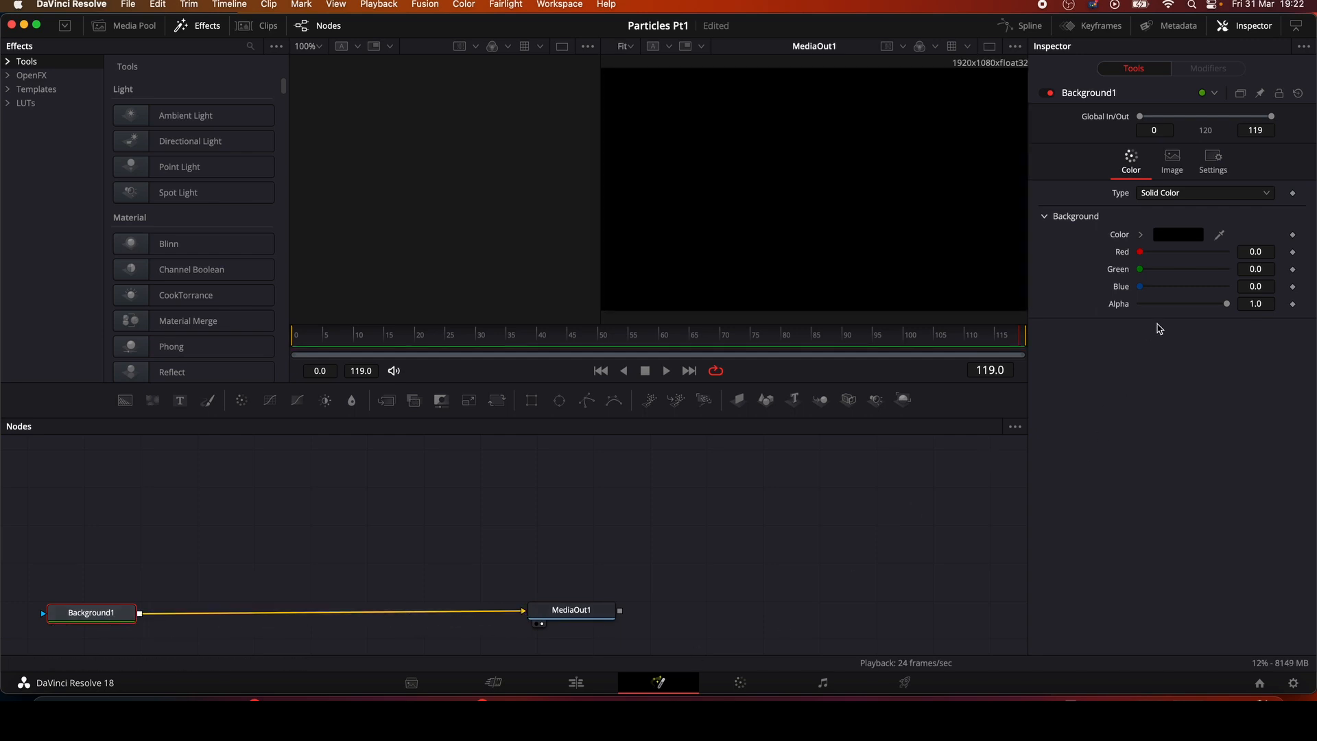
drag(1227, 303, 1139, 303)
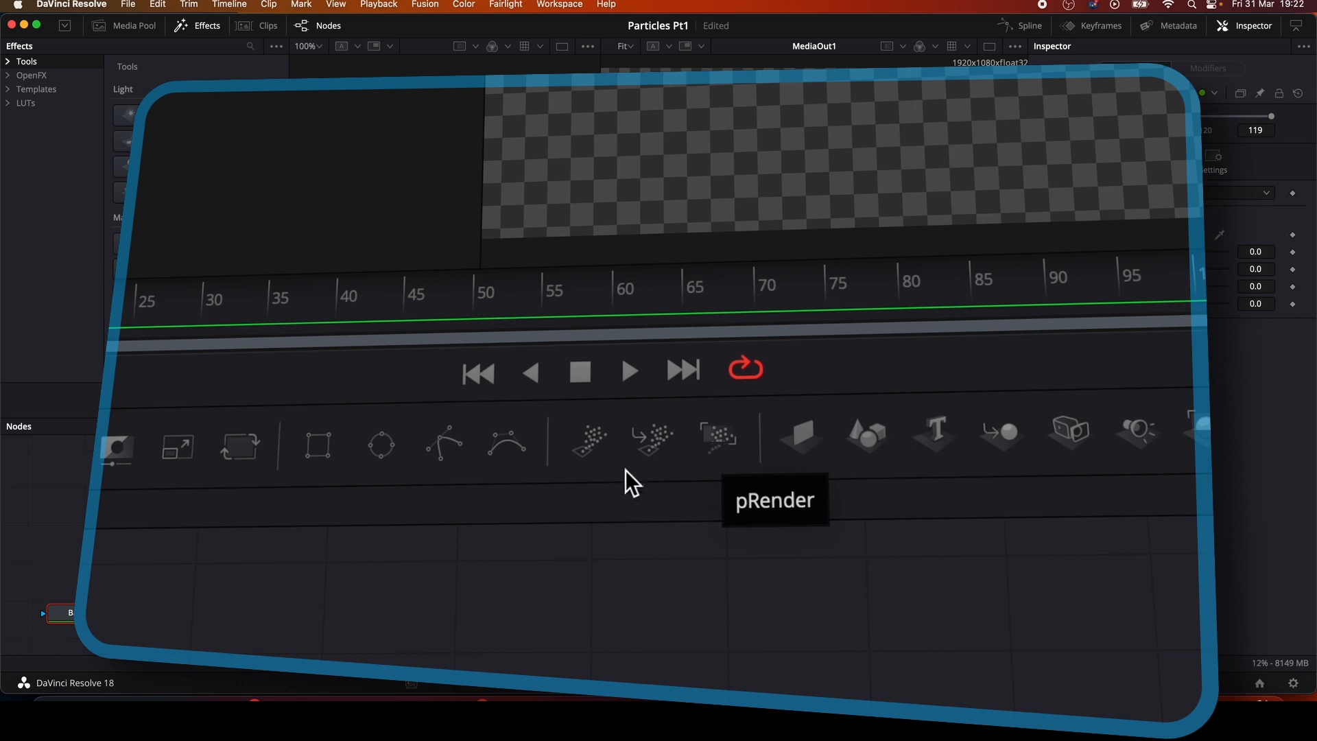
Step: Add a pEmitter and a pRender node above the background, connect emitter to renderer, and space the two nodes apart
drag(592, 448, 167, 499)
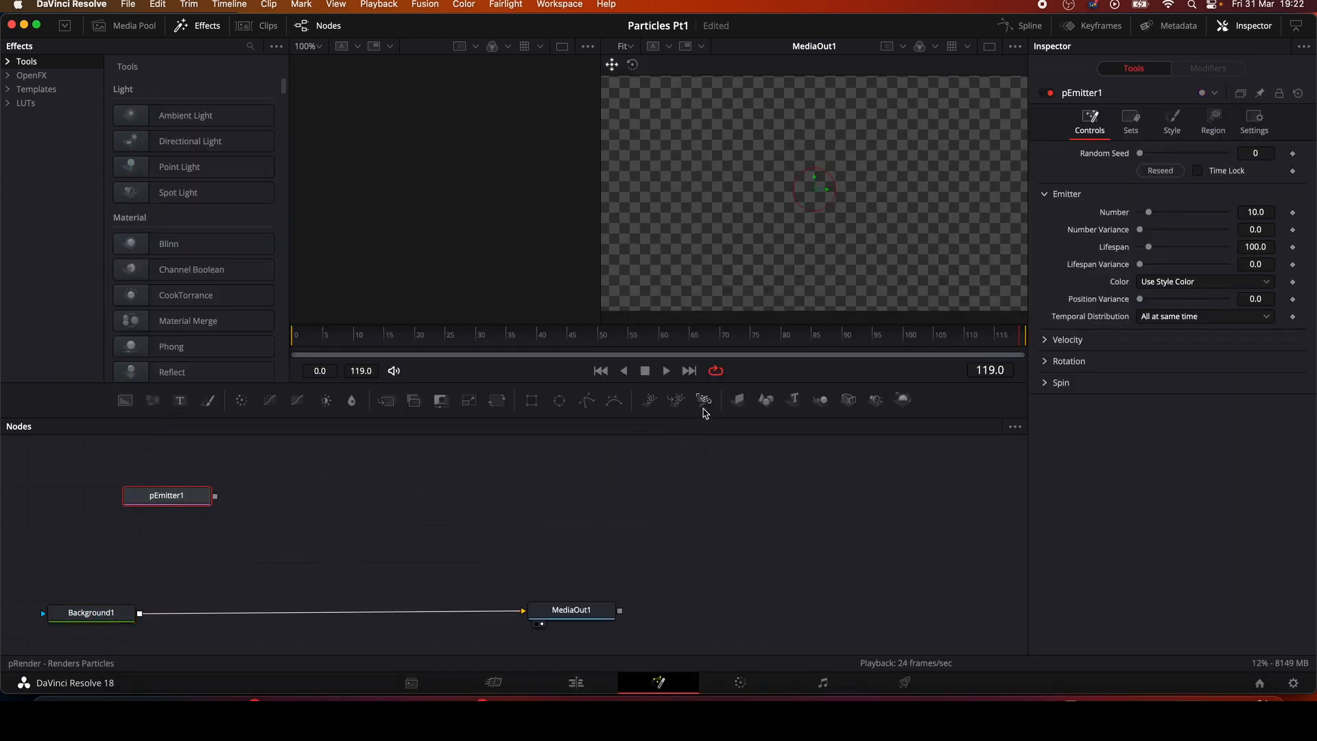
drag(706, 406, 317, 496)
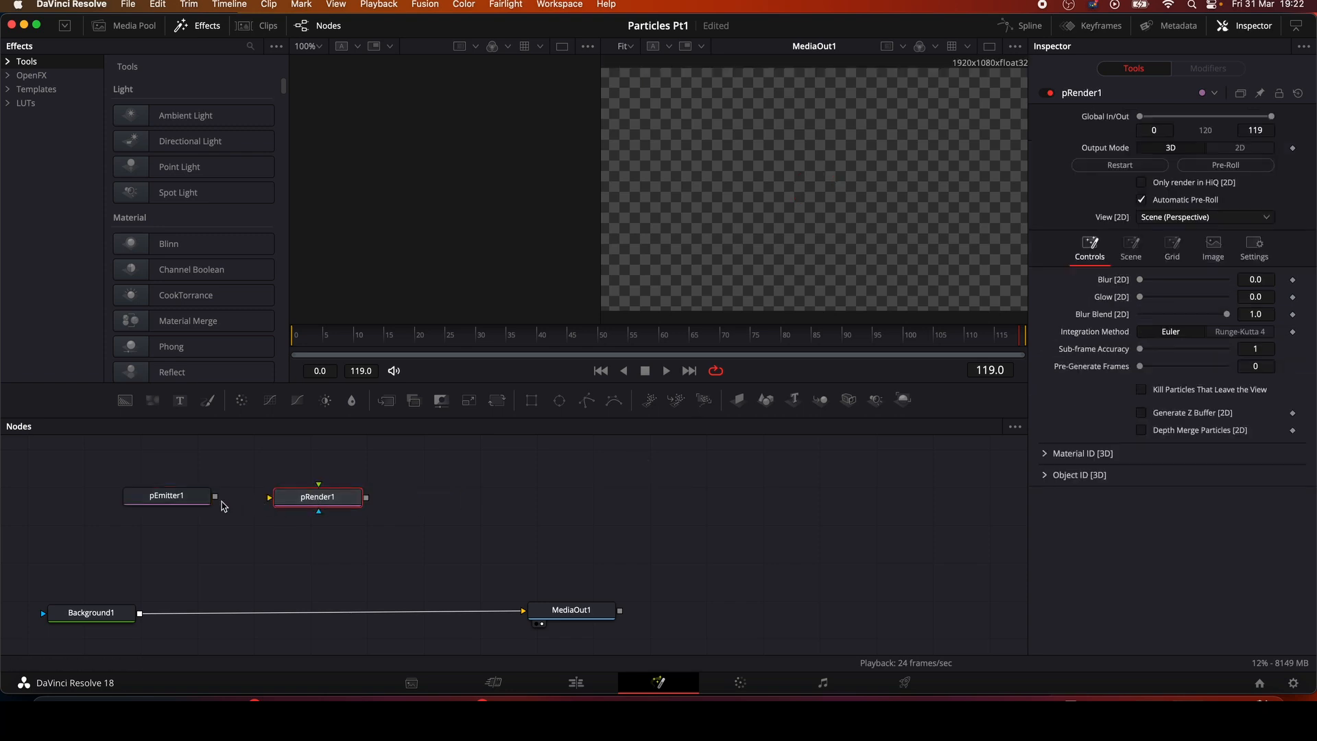
drag(216, 496, 403, 496)
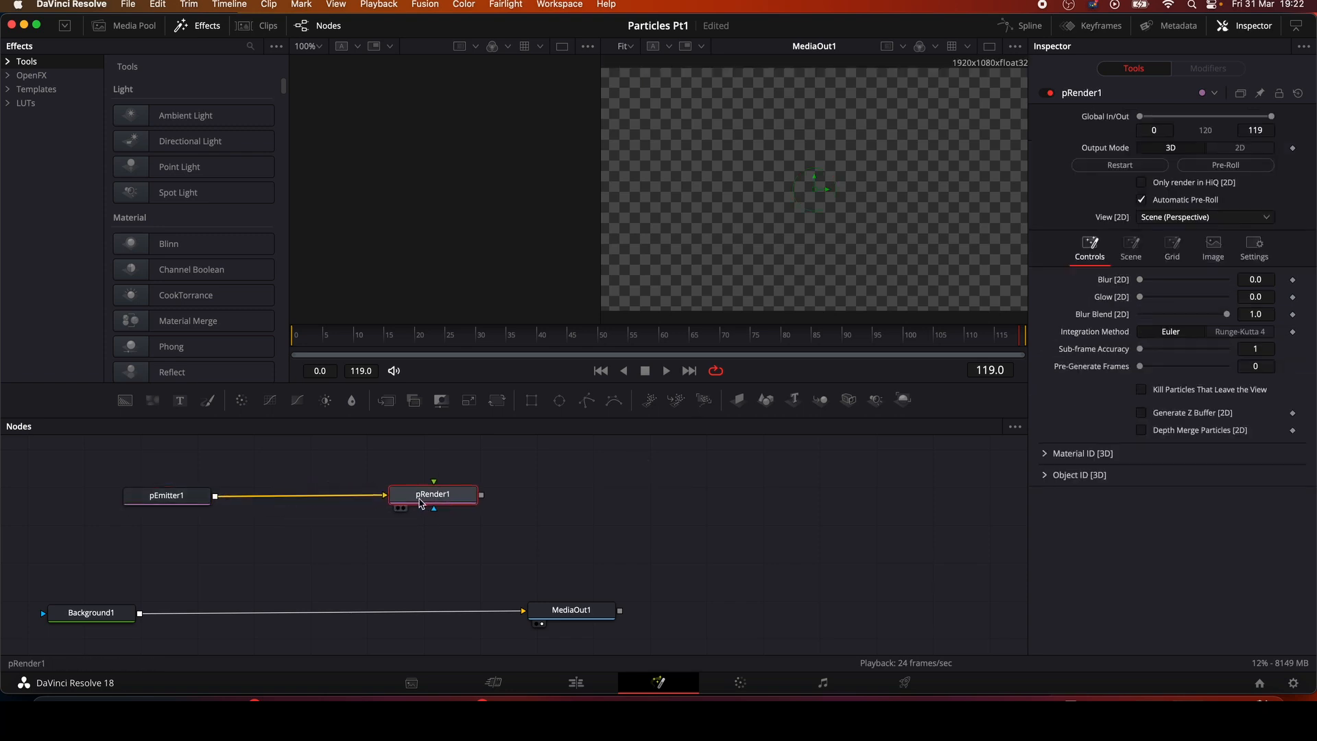
drag(186, 501, 230, 503)
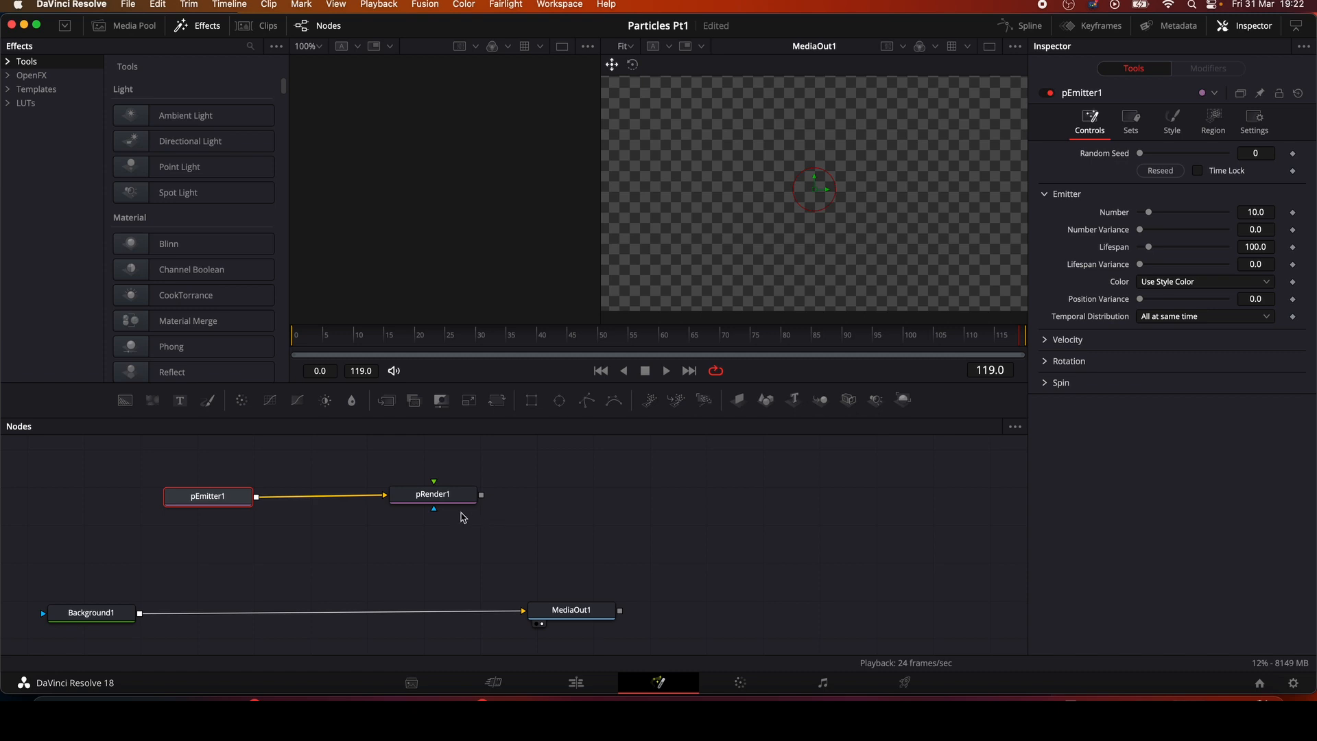
drag(439, 497, 598, 498)
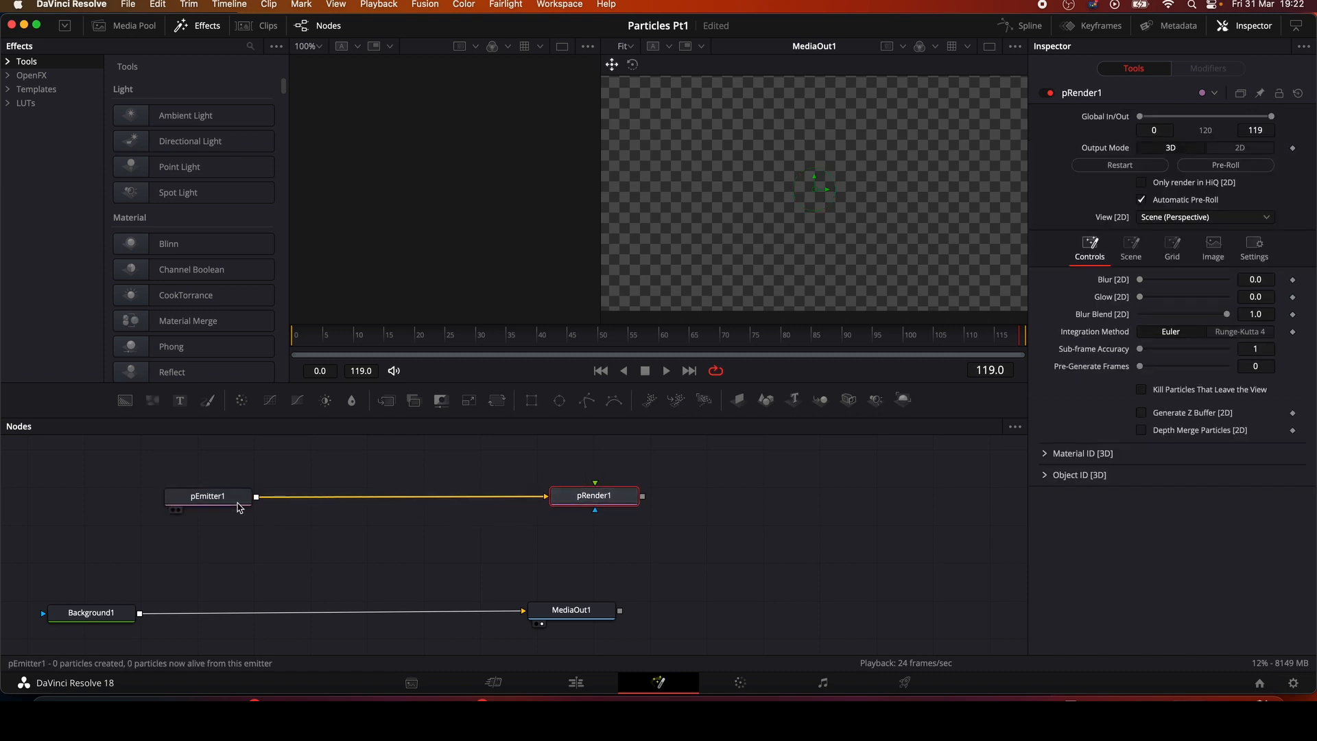
drag(218, 498, 303, 494)
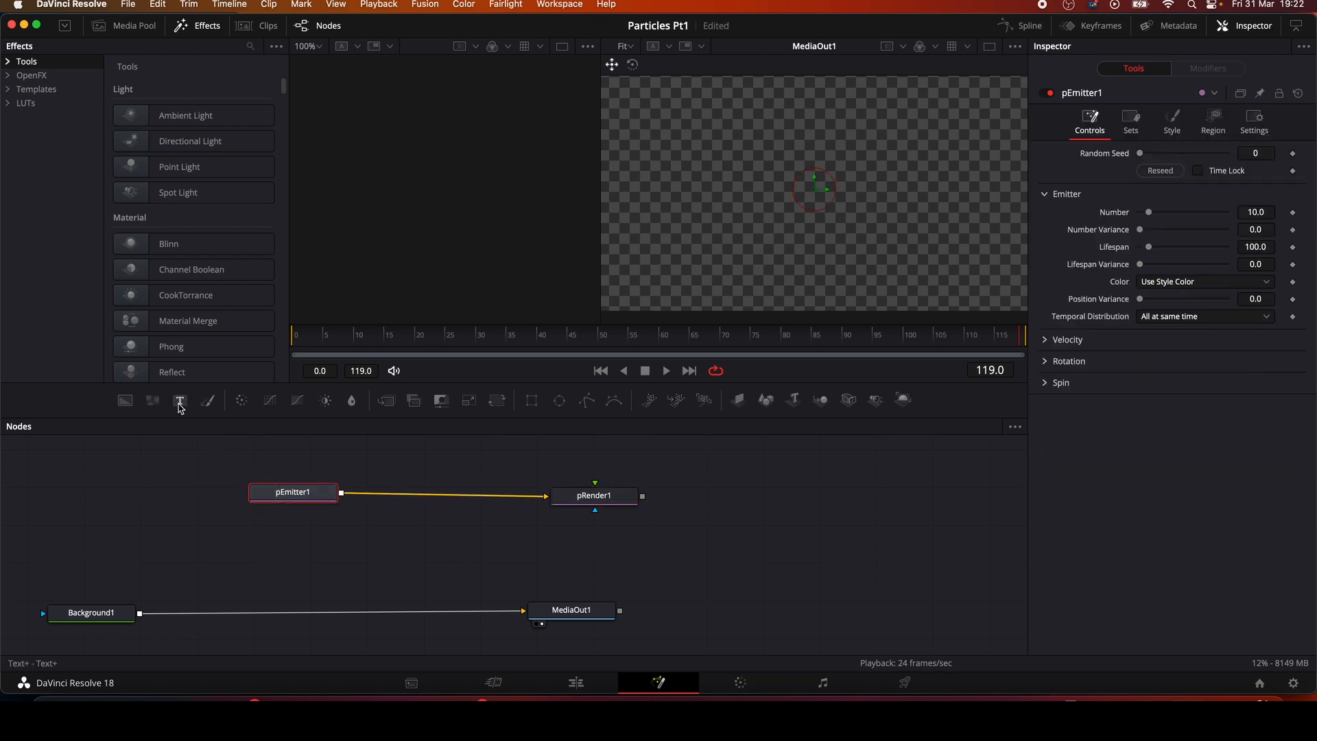
Step: Add a Text+ node before pEmitter1 and enter "Text" as its content
drag(180, 401, 140, 498)
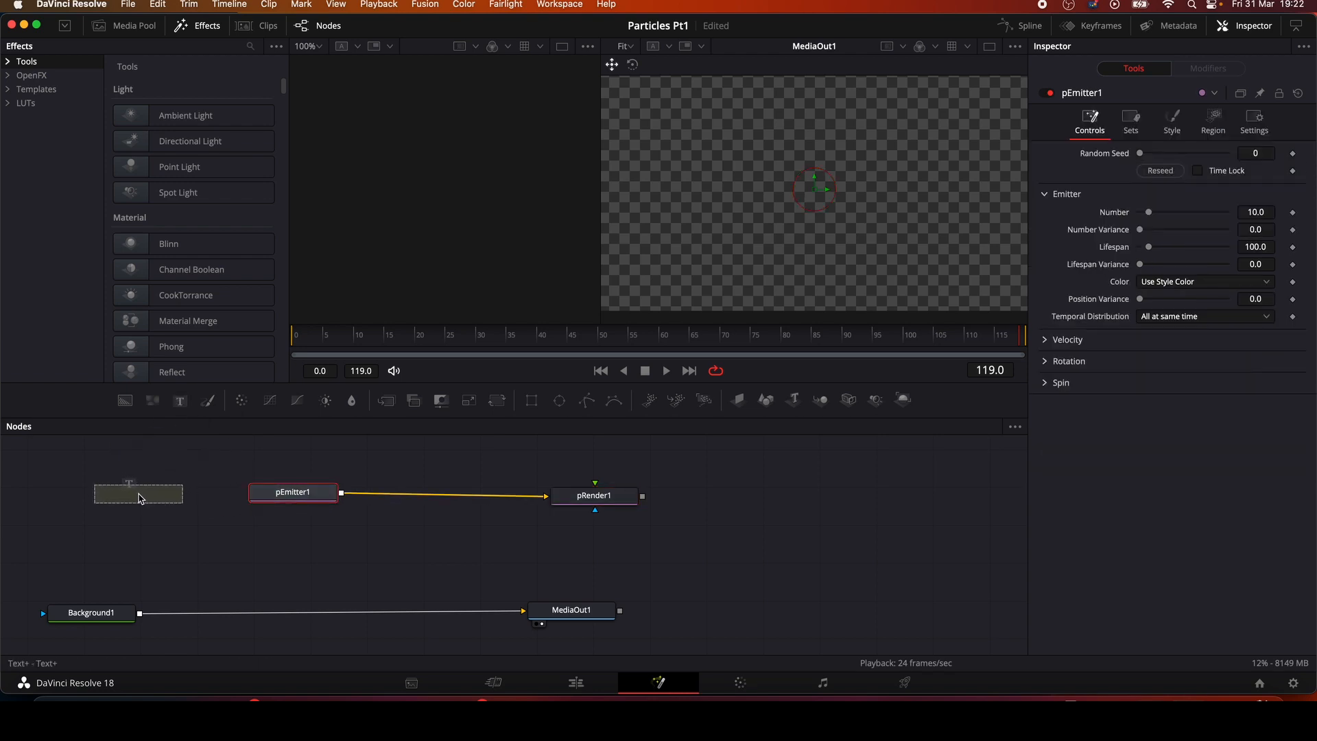
click(1059, 232)
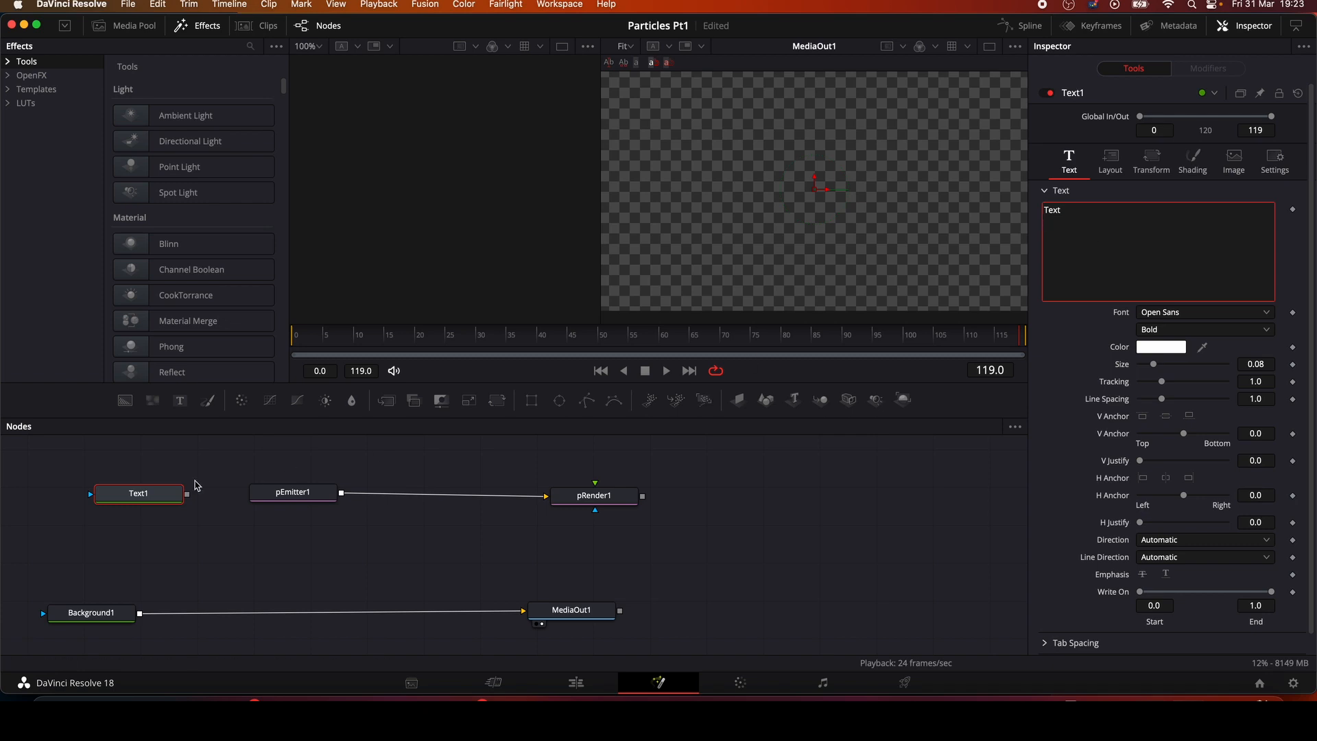
click(169, 499)
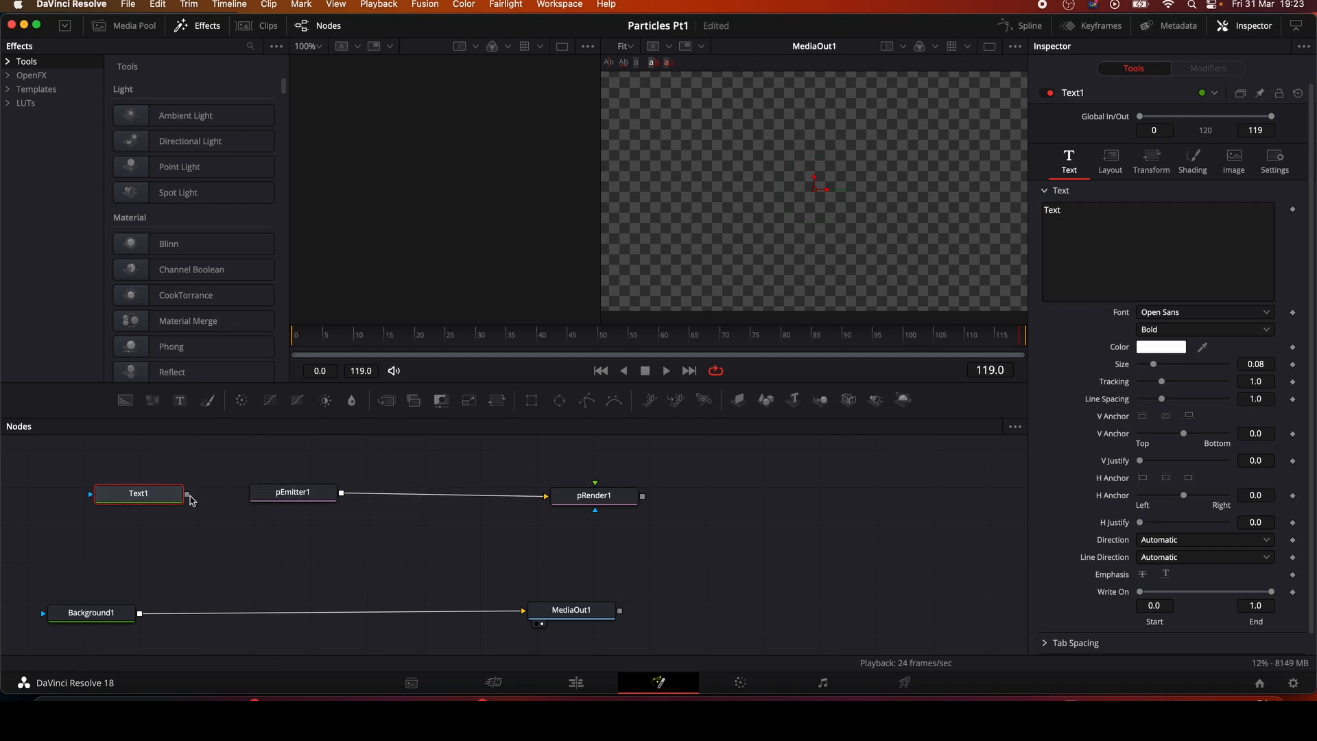
Step: Set the pEmitter1 region to Bitmap and feed the Text1 output into its region bitmap input
drag(188, 495, 294, 495)
click(294, 501)
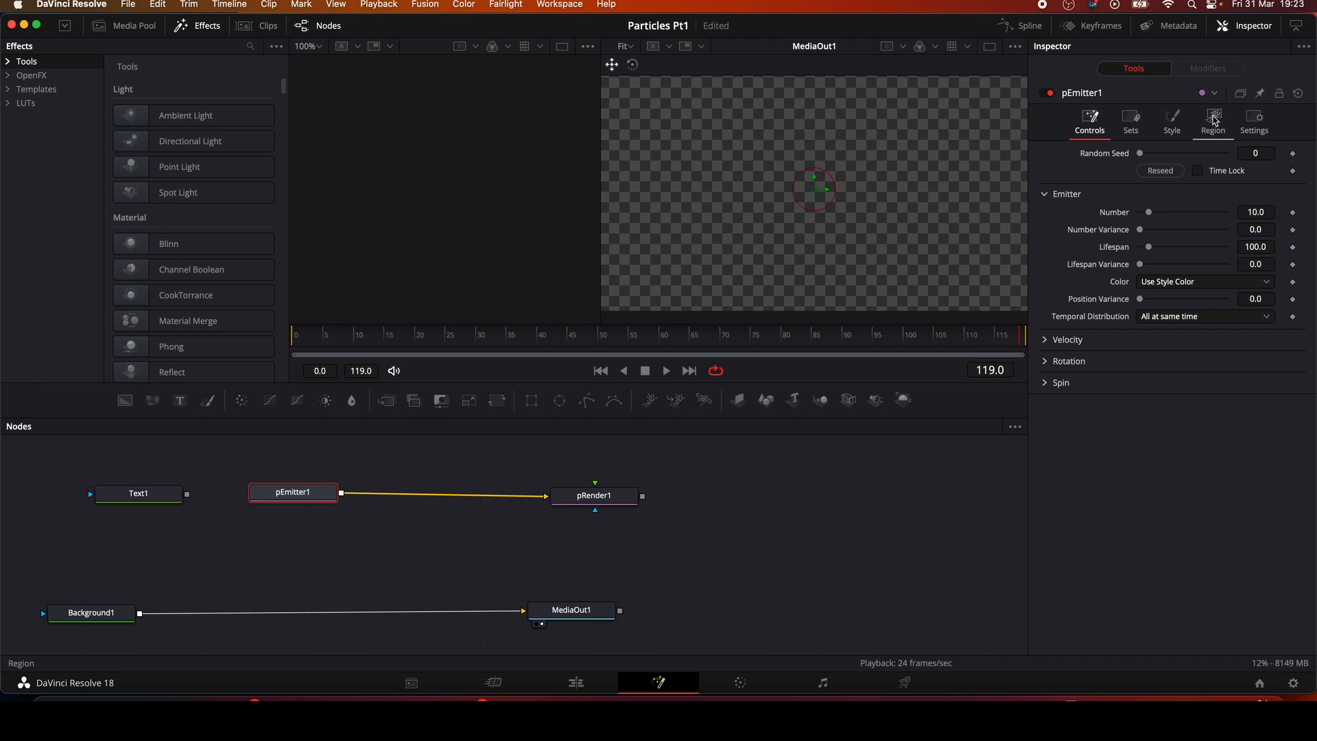
click(1211, 126)
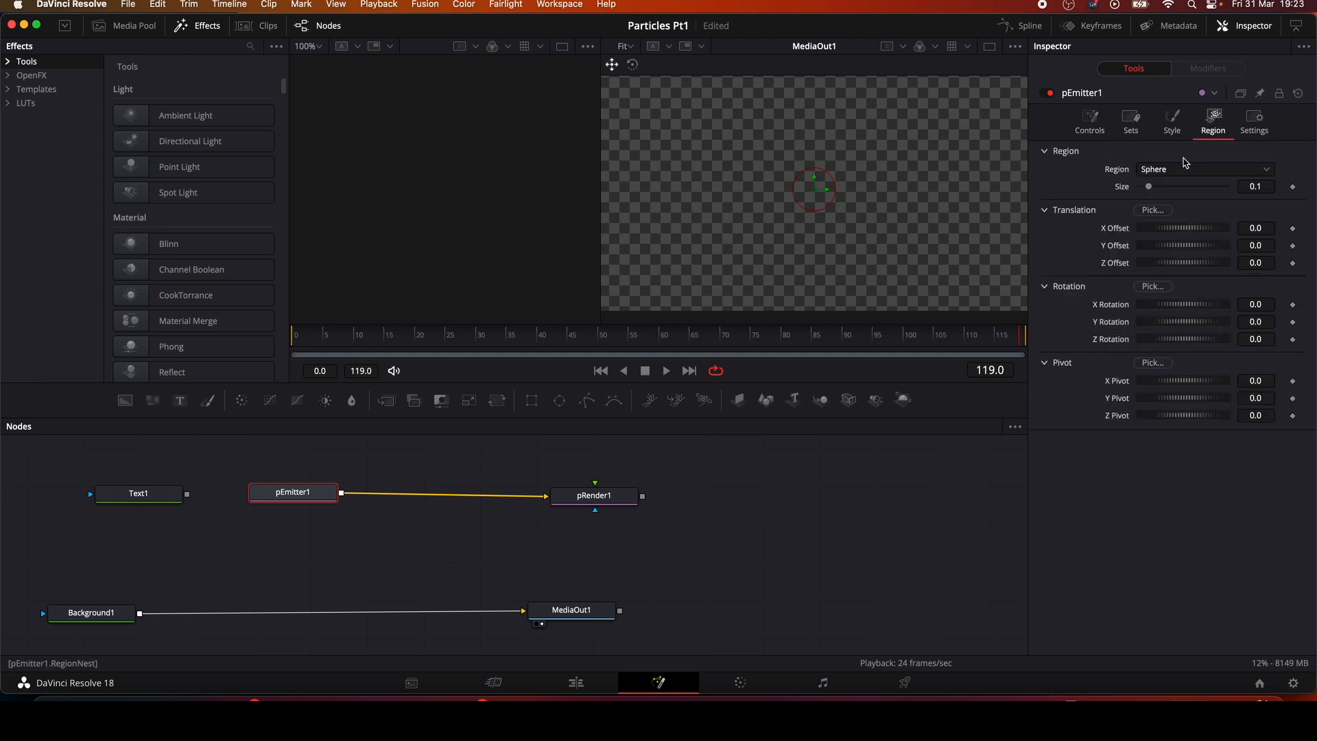
click(1175, 172)
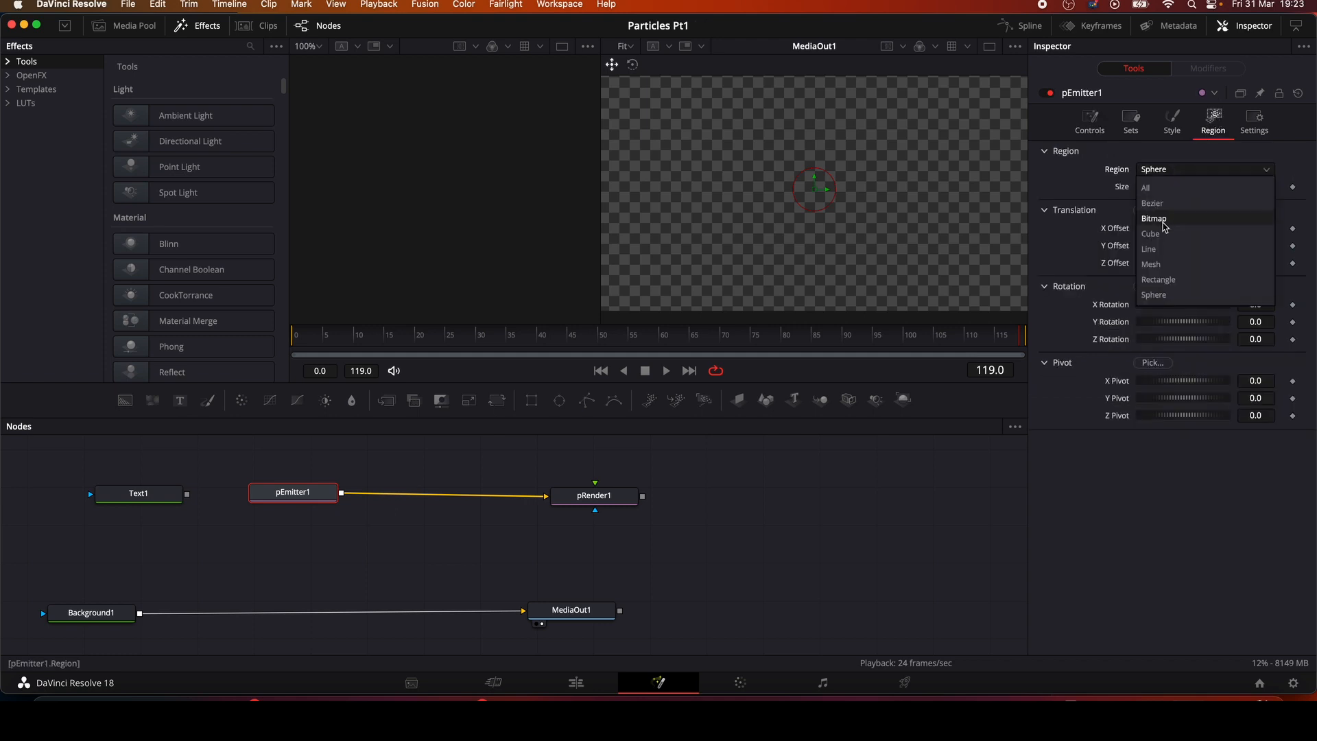
click(1163, 225)
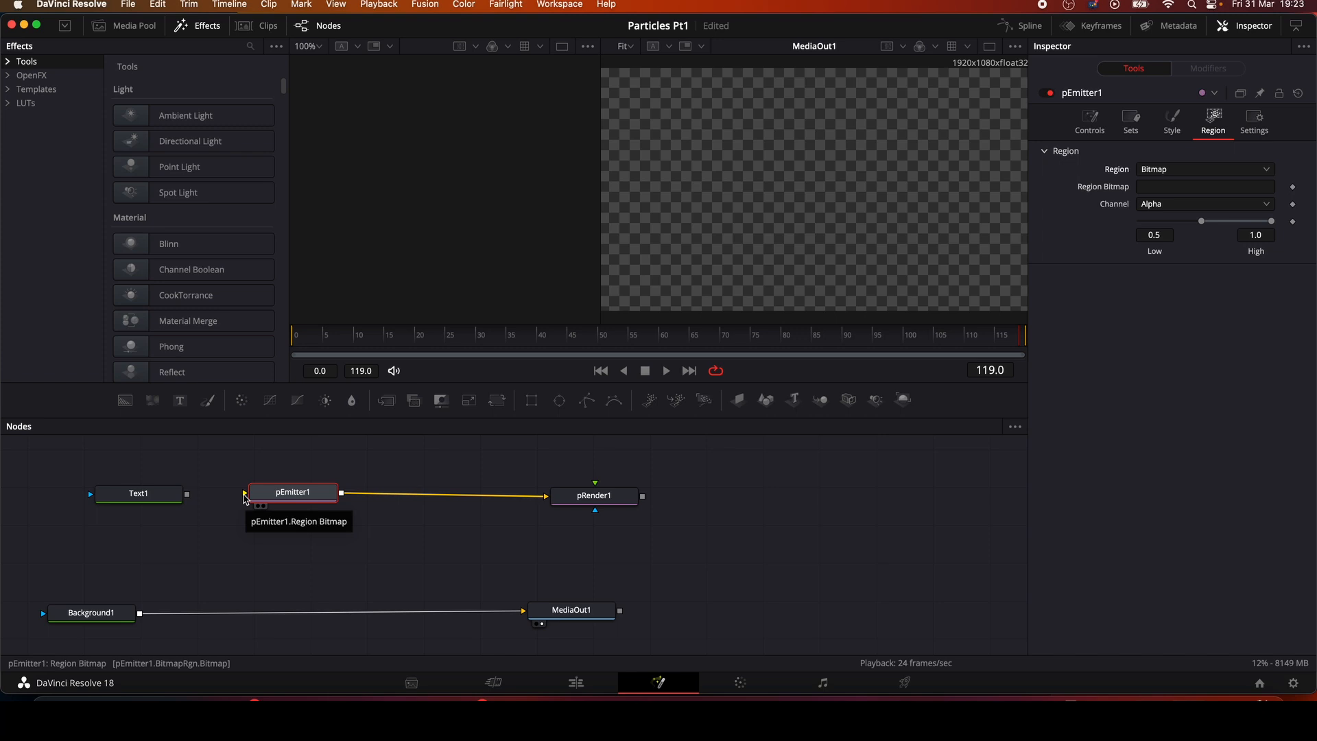
drag(187, 494, 245, 495)
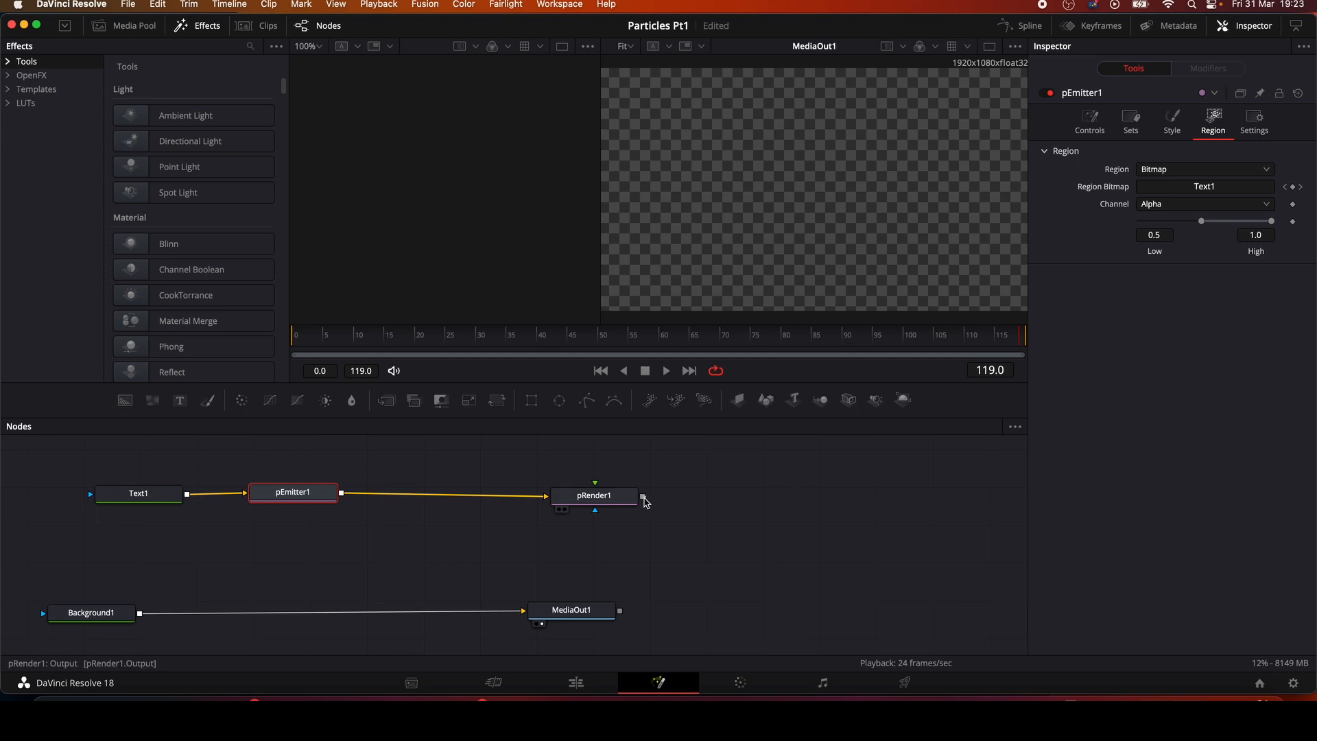
Step: Merge the pRender1 output over Background1 with a Merge node leading to MediaOut1
drag(642, 496, 495, 616)
drag(643, 503, 140, 612)
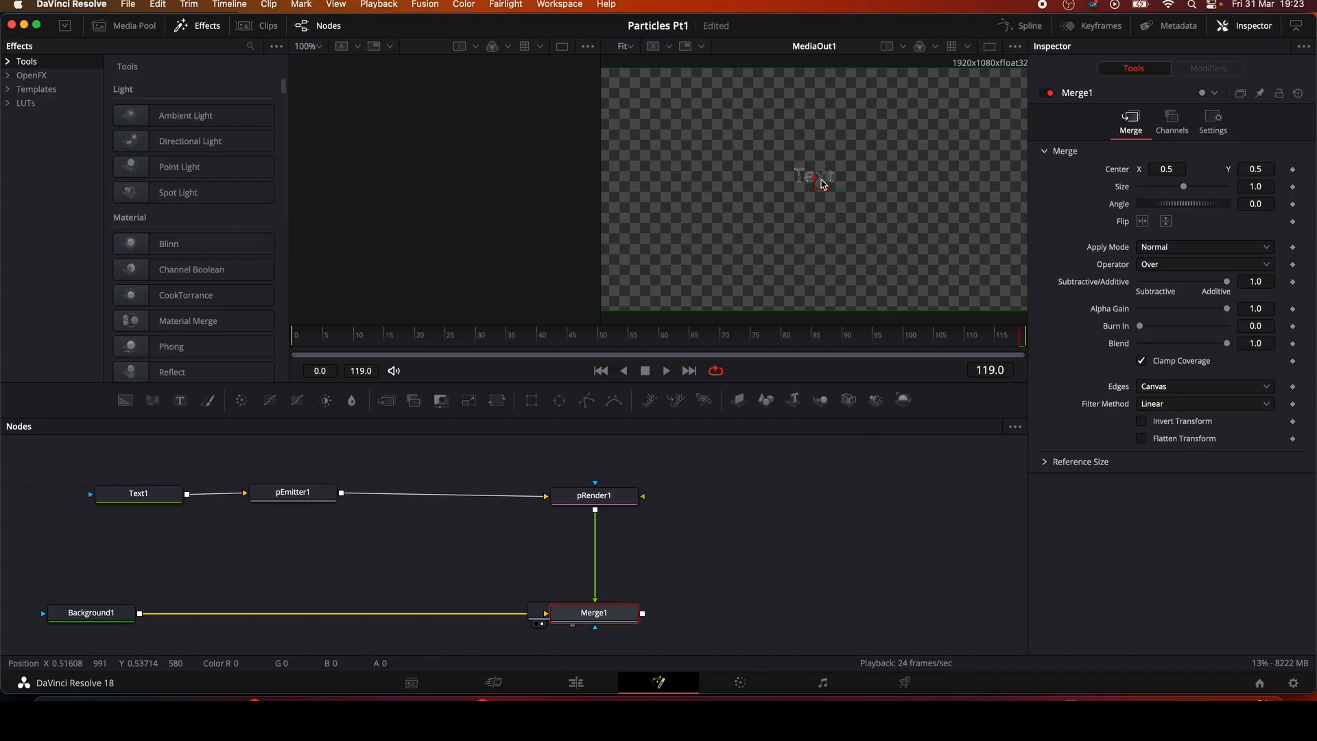
Step: Increase the Text1 size to about 0.2441
click(145, 497)
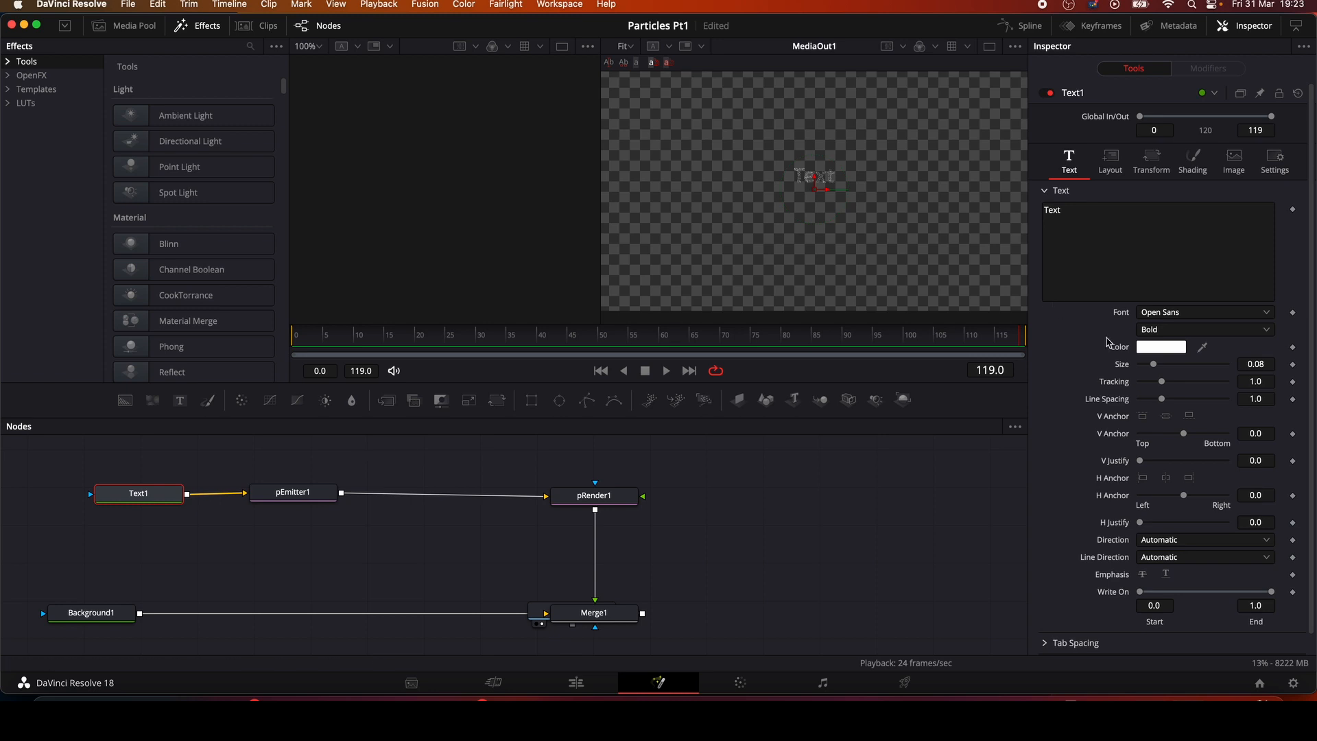
drag(1154, 370, 1182, 371)
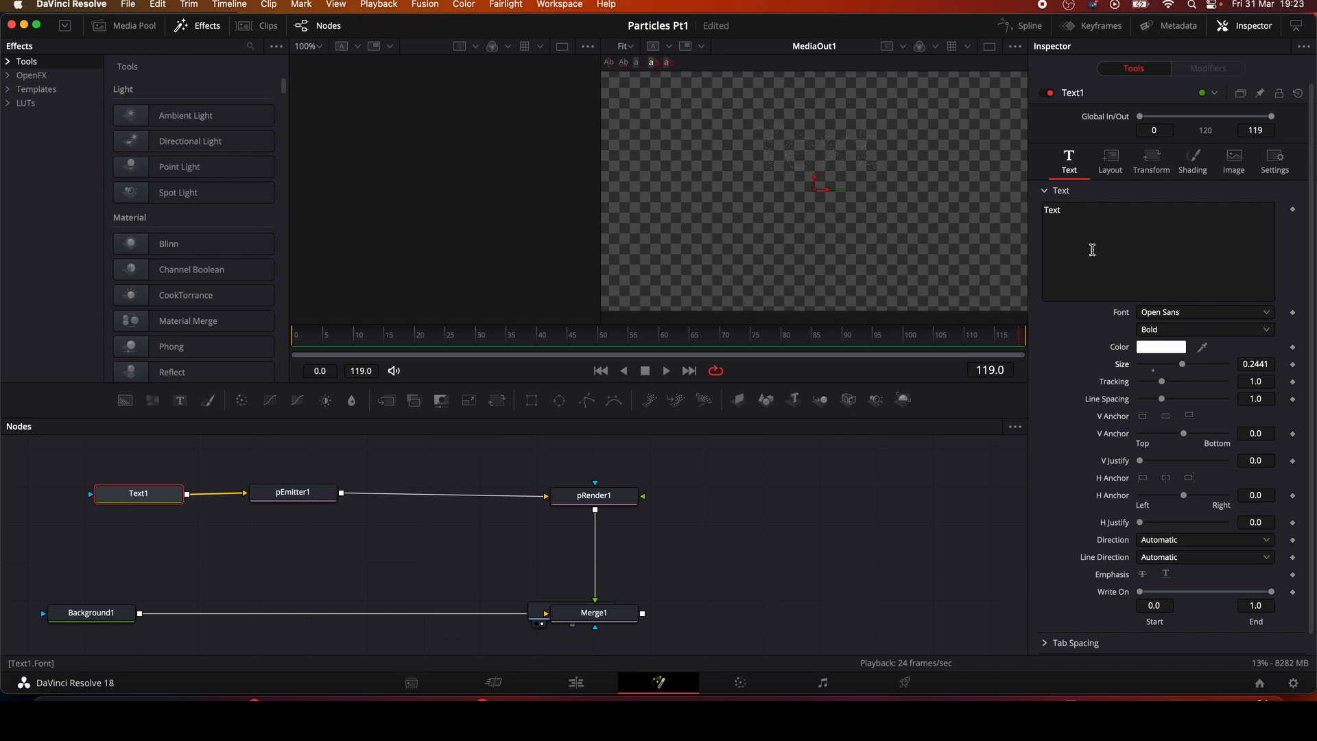
Step: Raise the number of particles emitted by pEmitter1 to 63
click(299, 498)
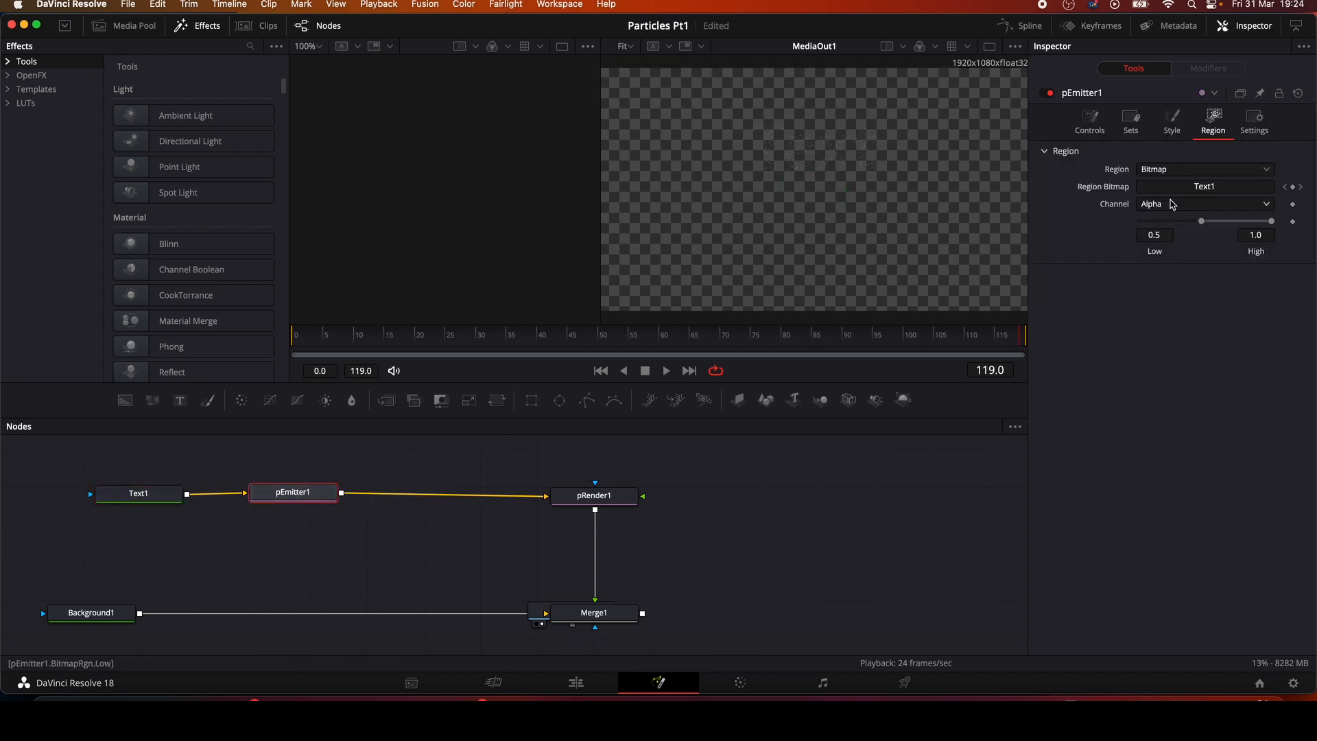
click(1098, 132)
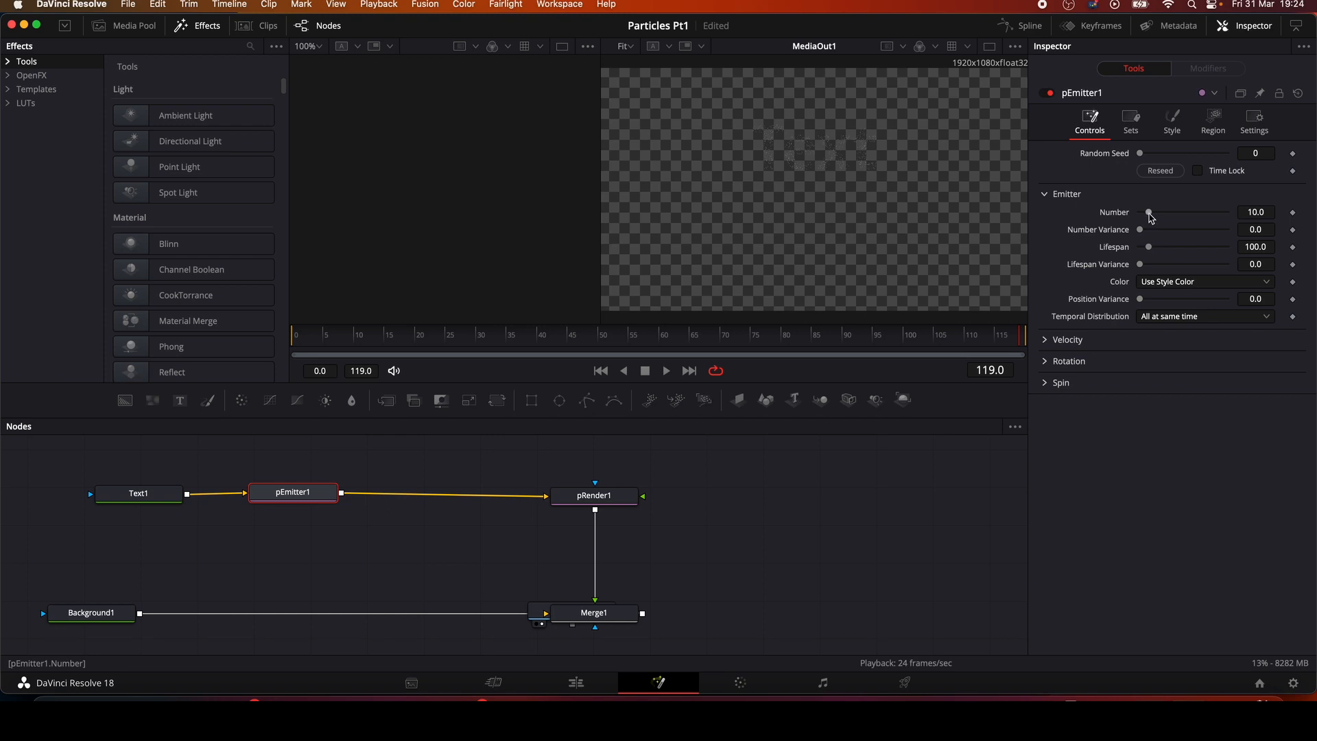
drag(1148, 212, 1194, 219)
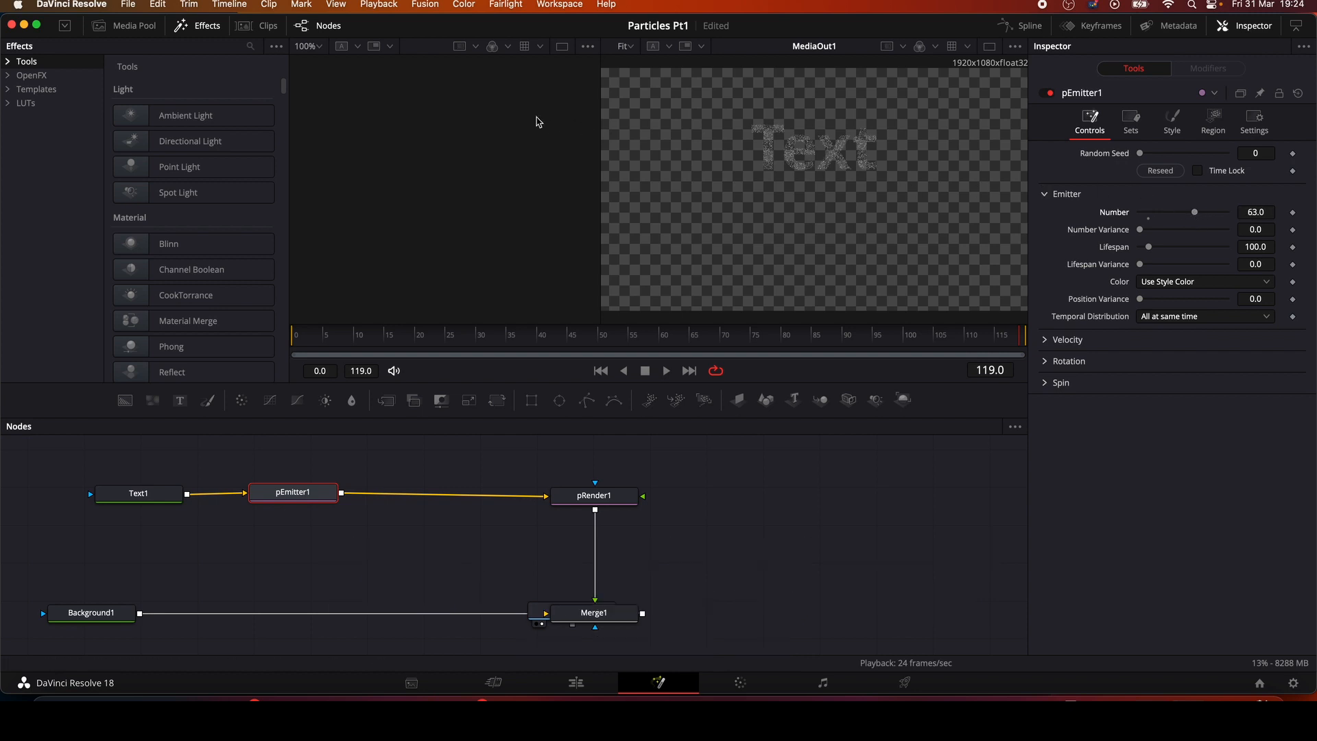
Step: Check which render cache mode is selected for playback
click(381, 5)
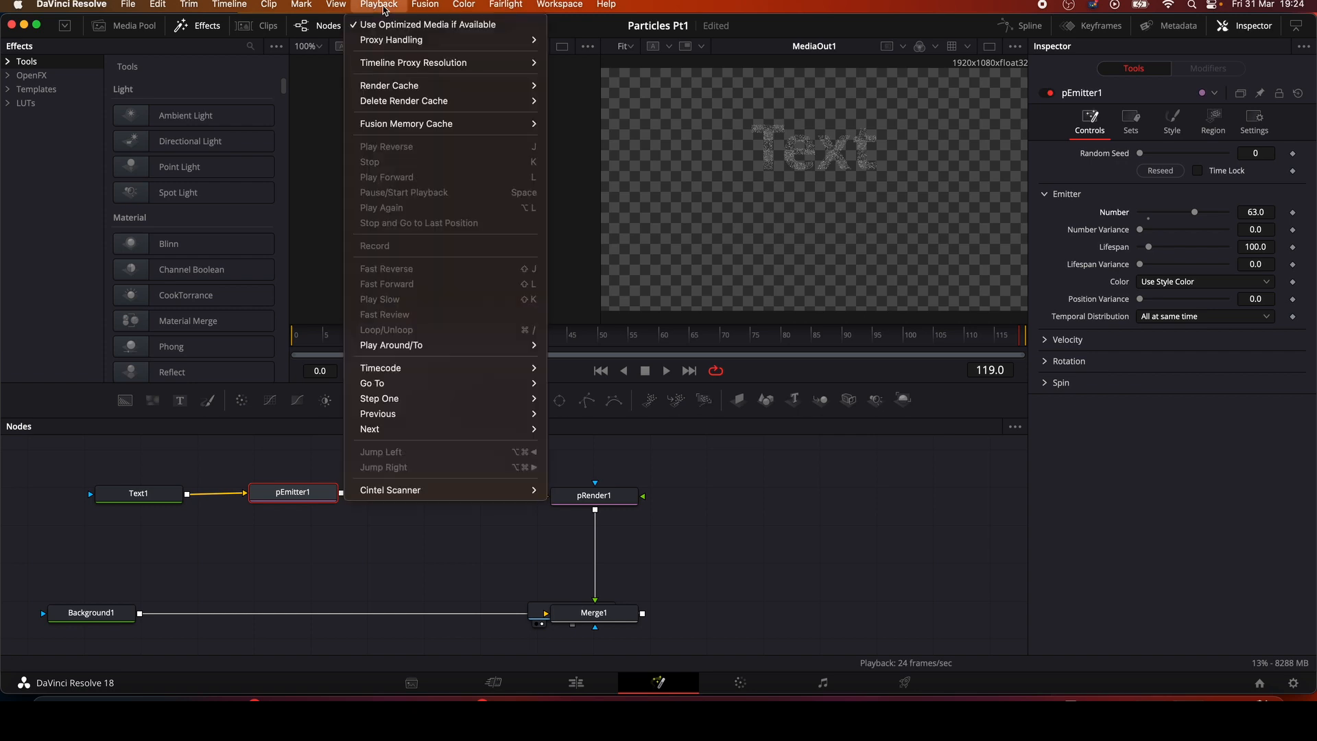
mouse_move(411, 89)
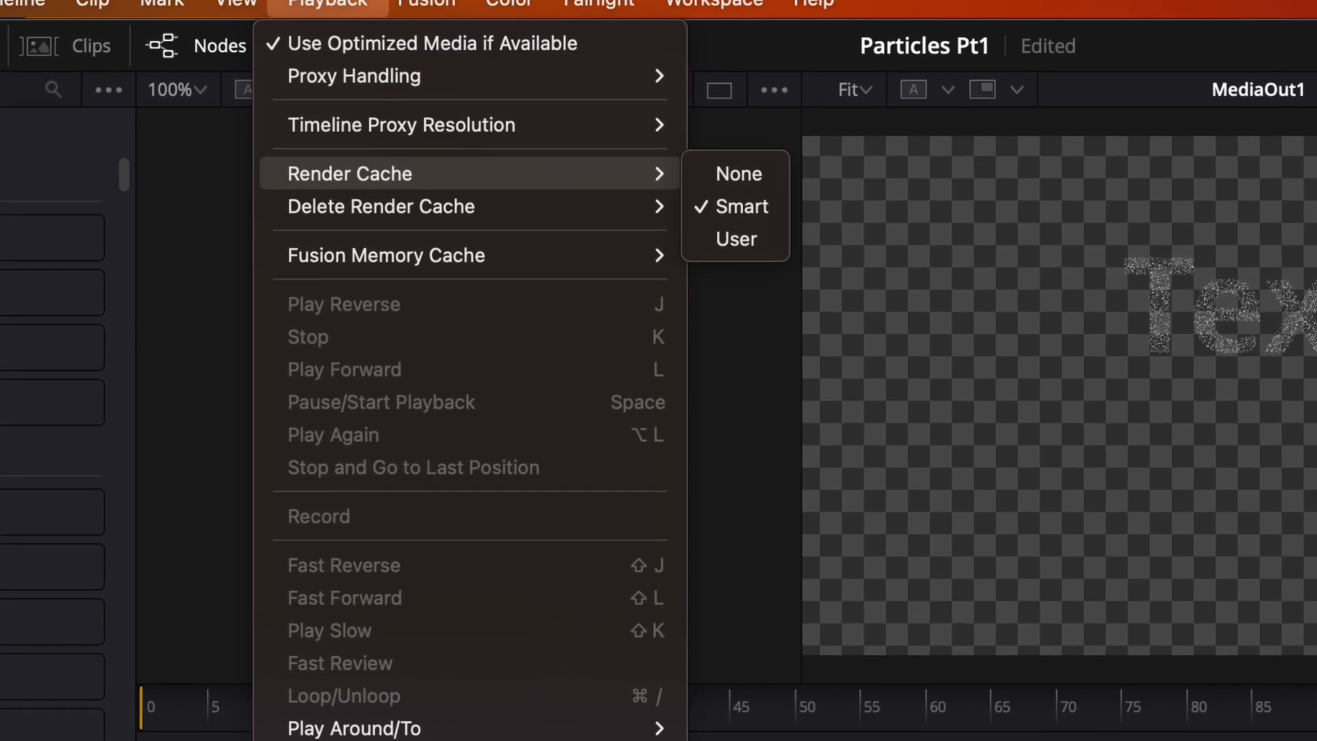
click(615, 507)
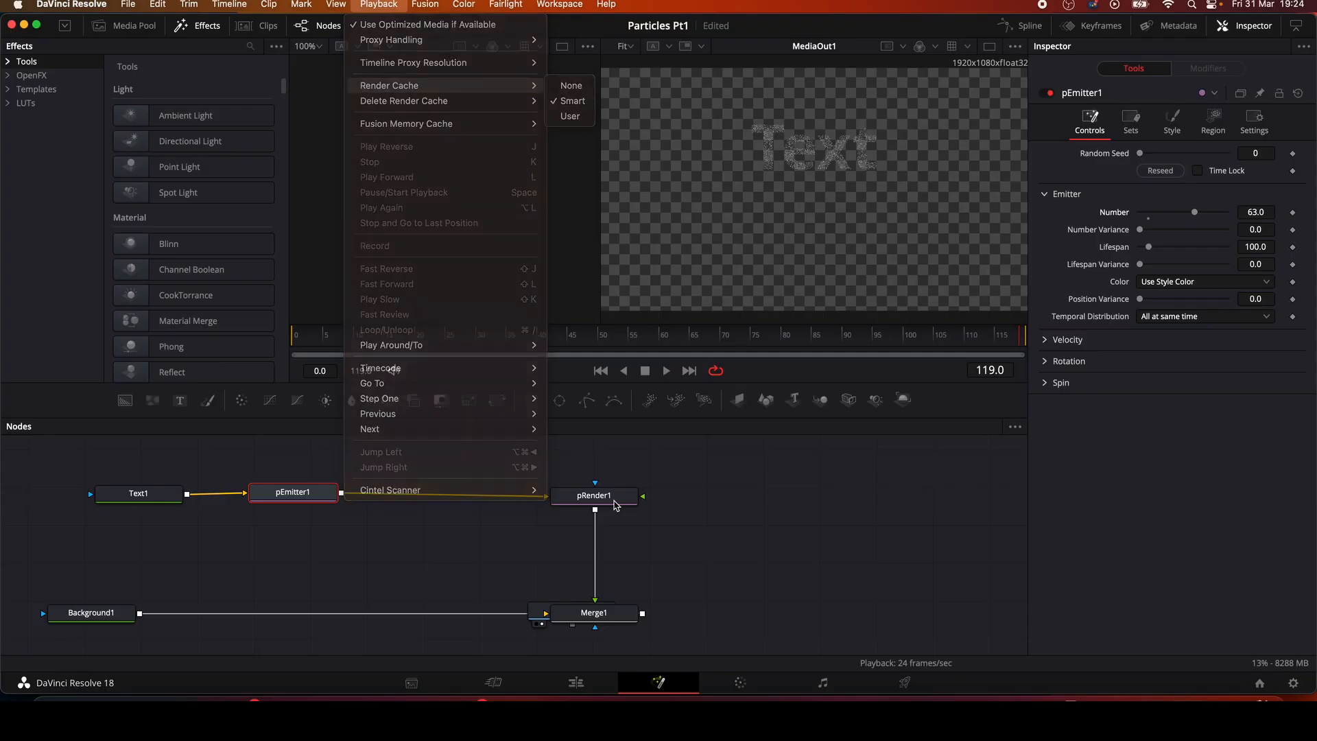
Step: Enable Kill Particles That Leave the View on pRender1
click(615, 506)
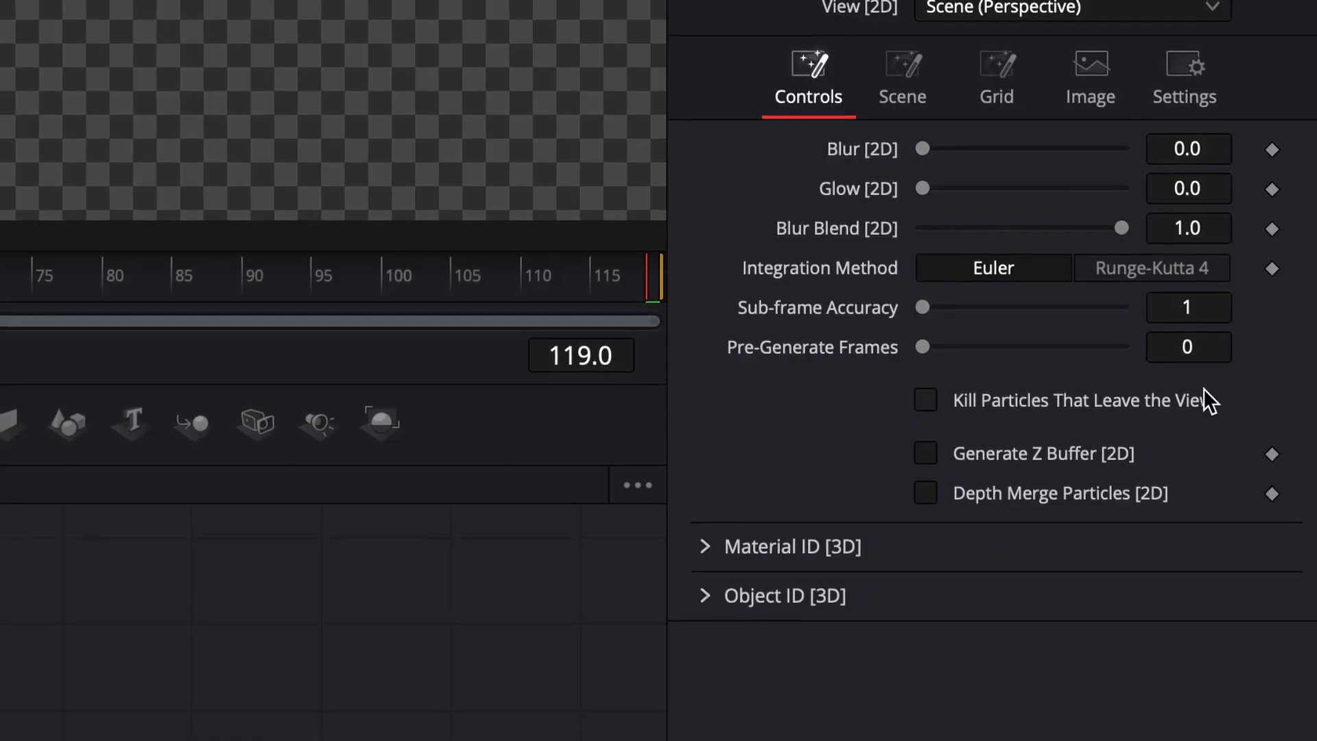
click(925, 403)
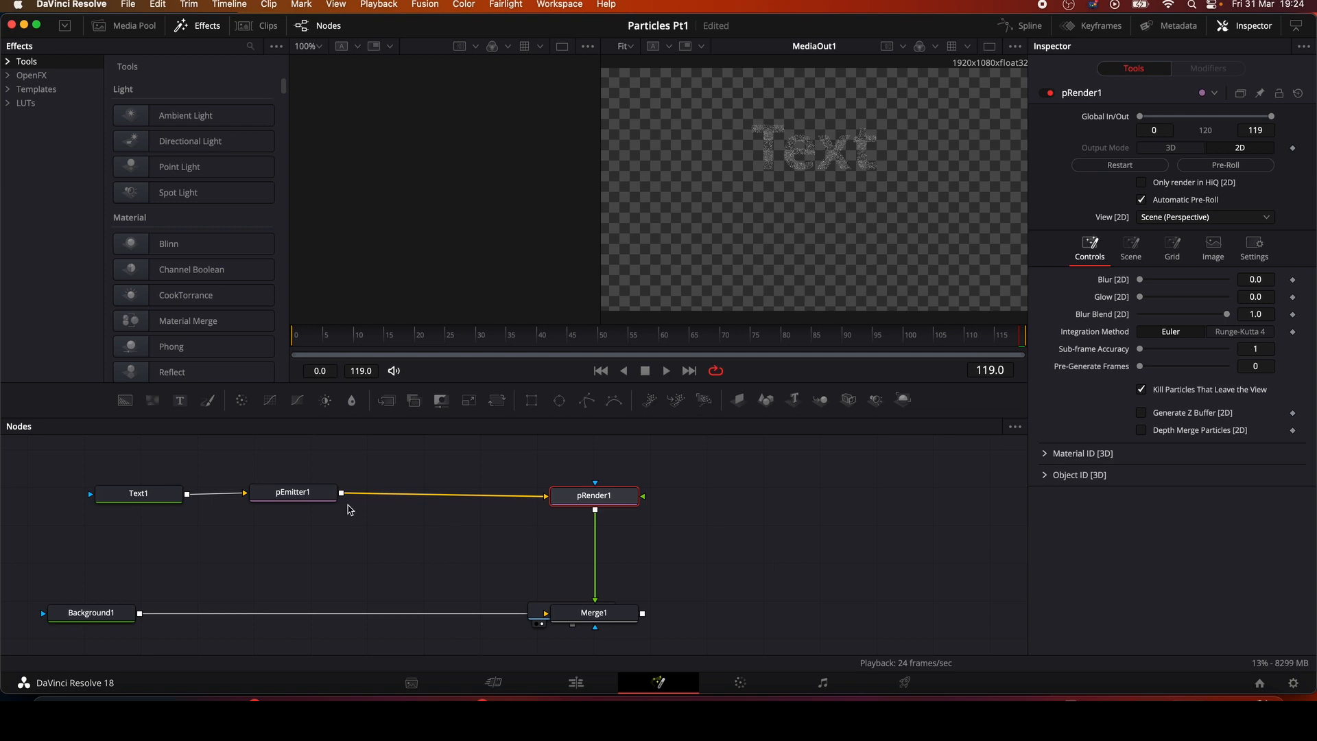
Step: Tidy the node layout by shifting pEmitter1 and pRender1 slightly and moving MediaOut1 clear of Merge1
drag(311, 498, 330, 499)
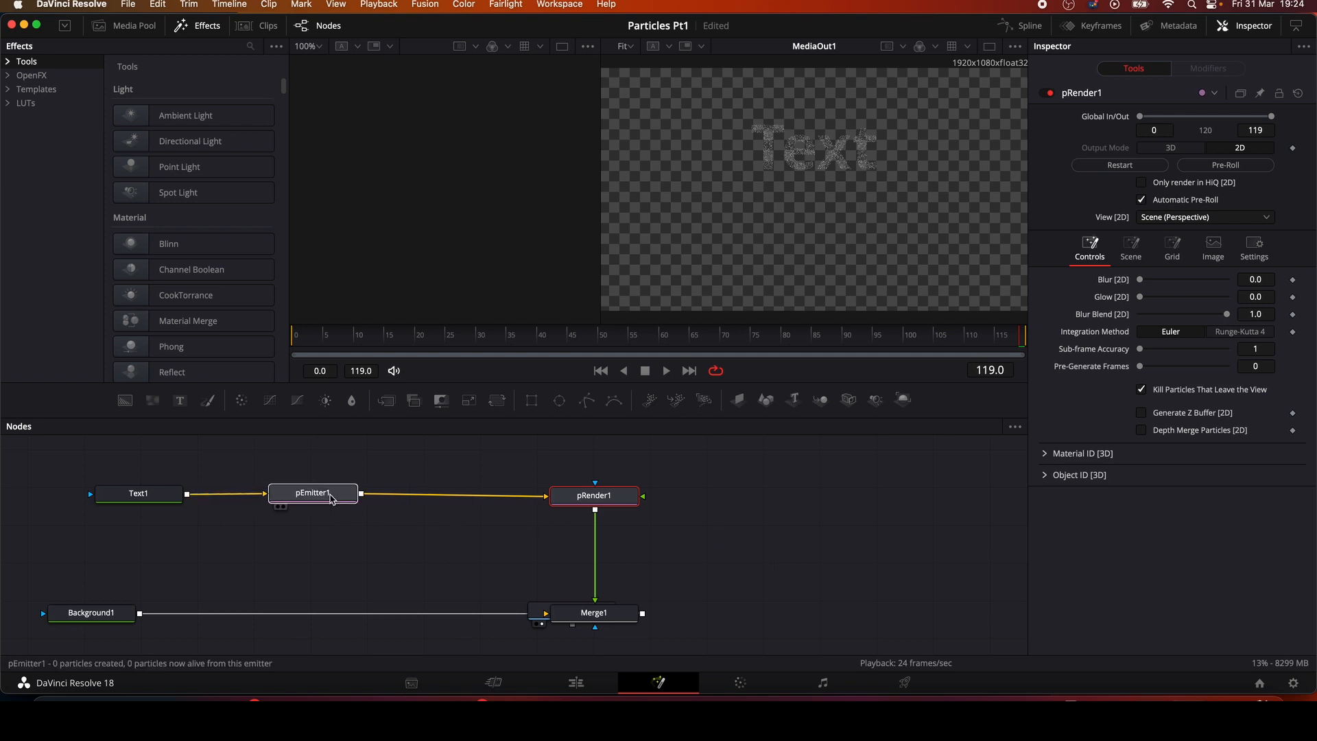
drag(588, 504, 602, 506)
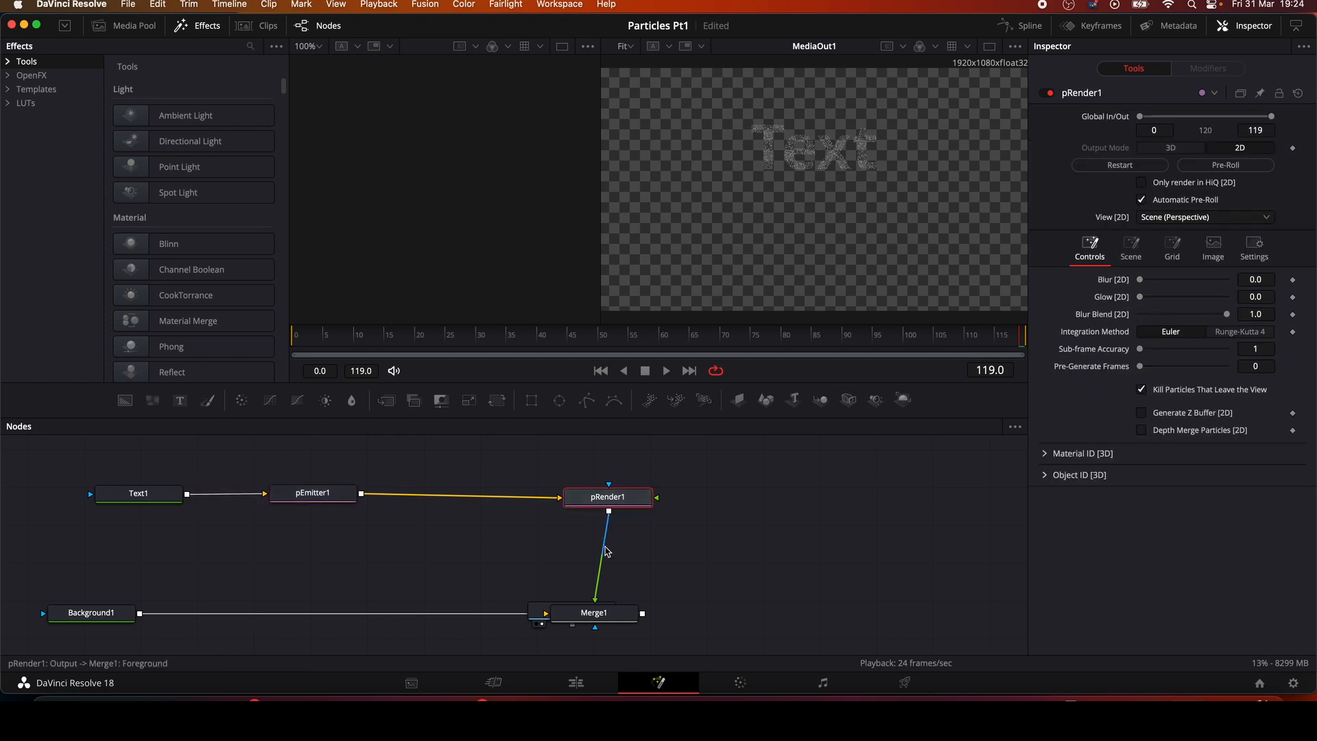
drag(619, 619, 869, 627)
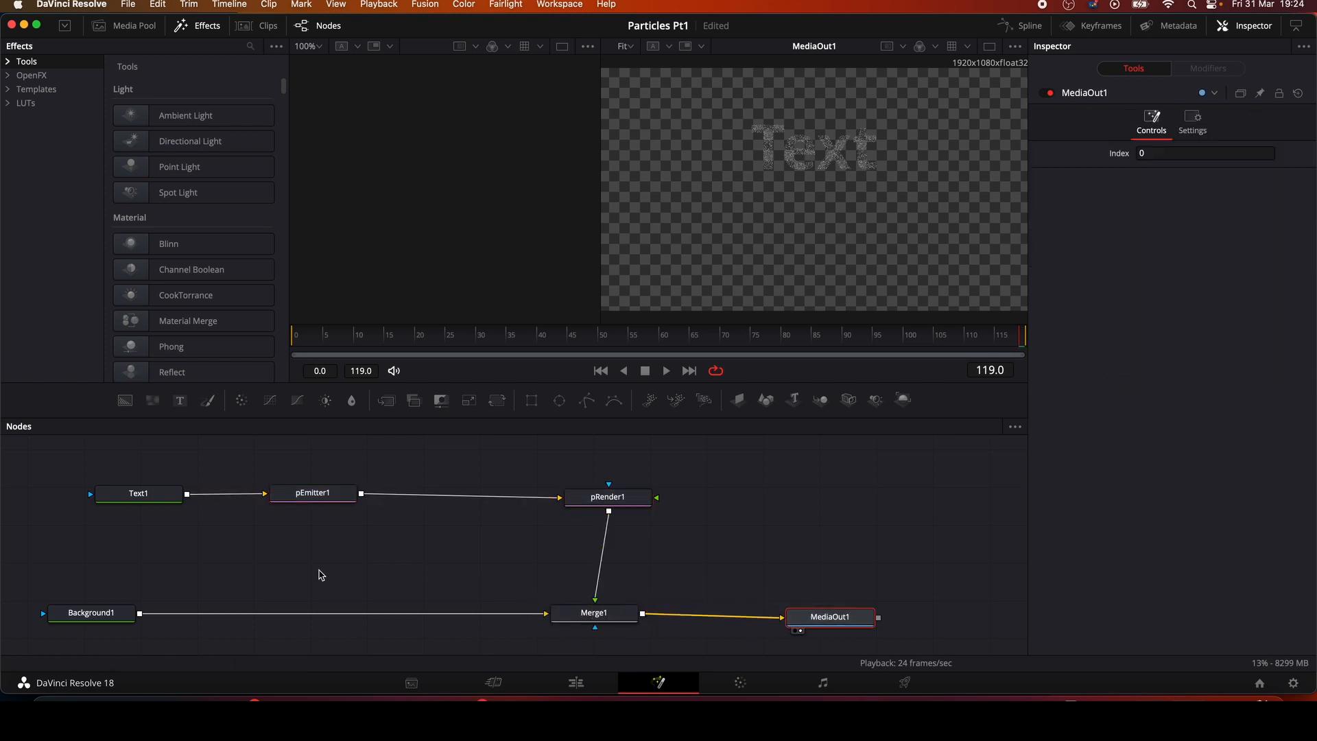
Step: Insert a pDirectionalForce node between pEmitter1 and pRender1
click(336, 498)
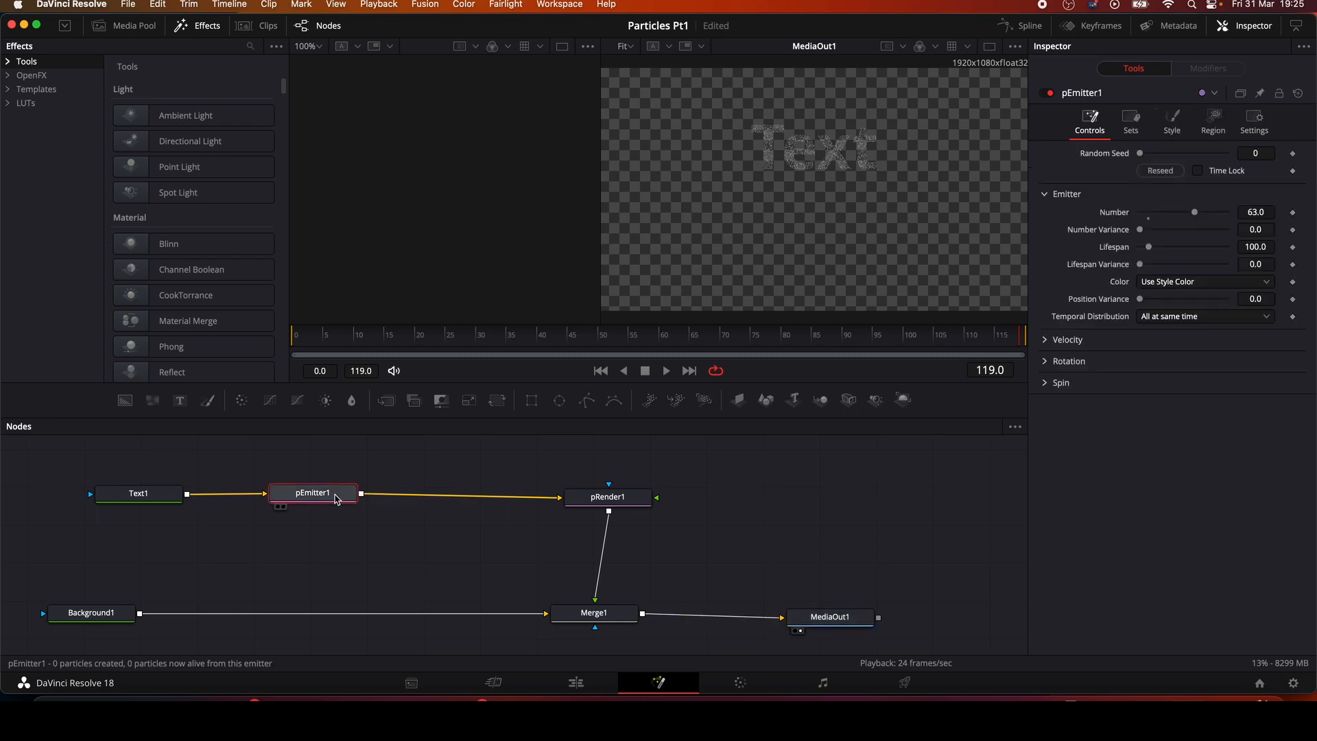
key(shift+space)
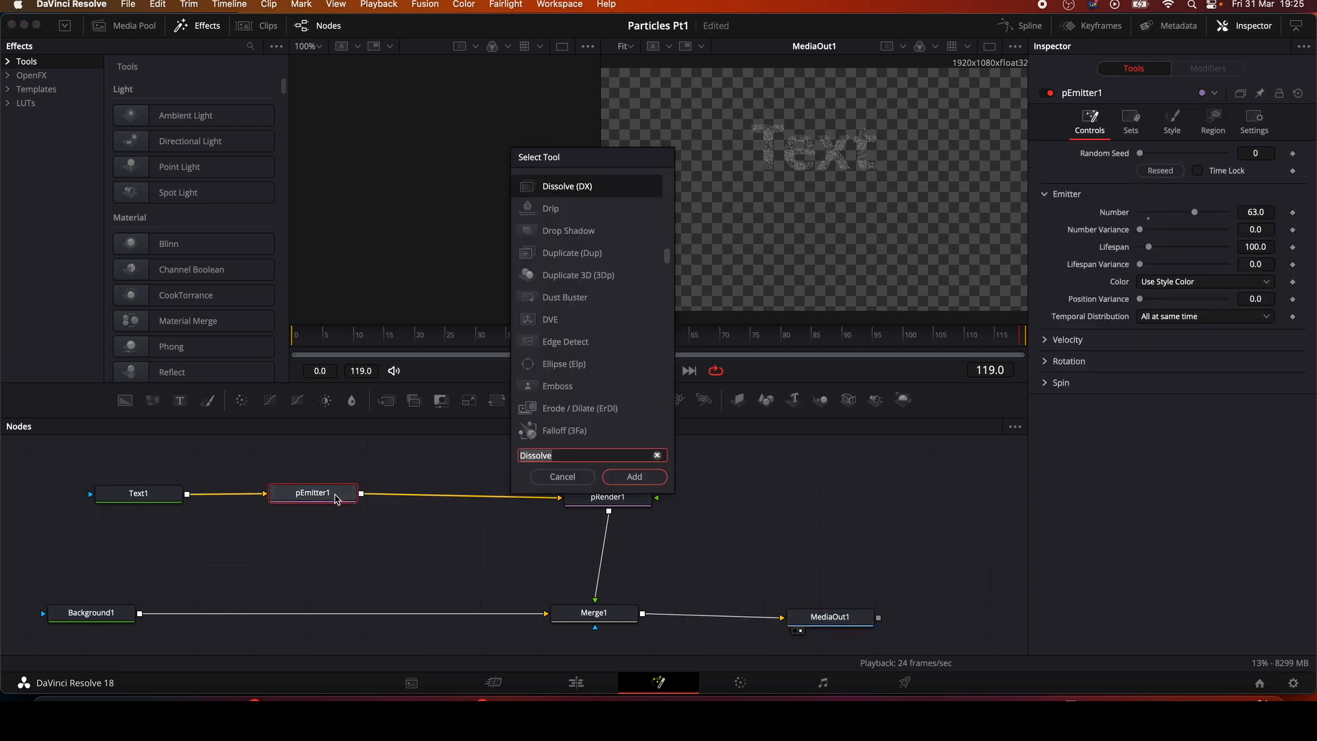
text(p)
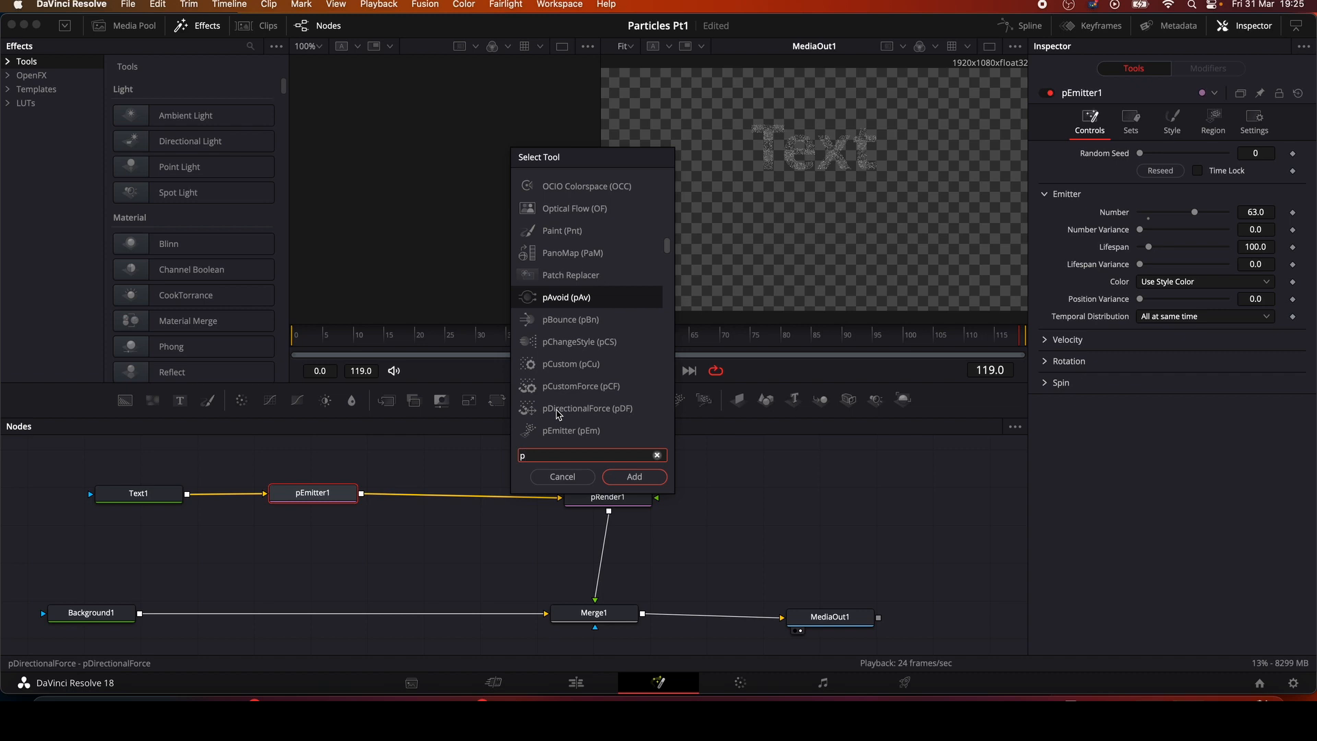
click(559, 409)
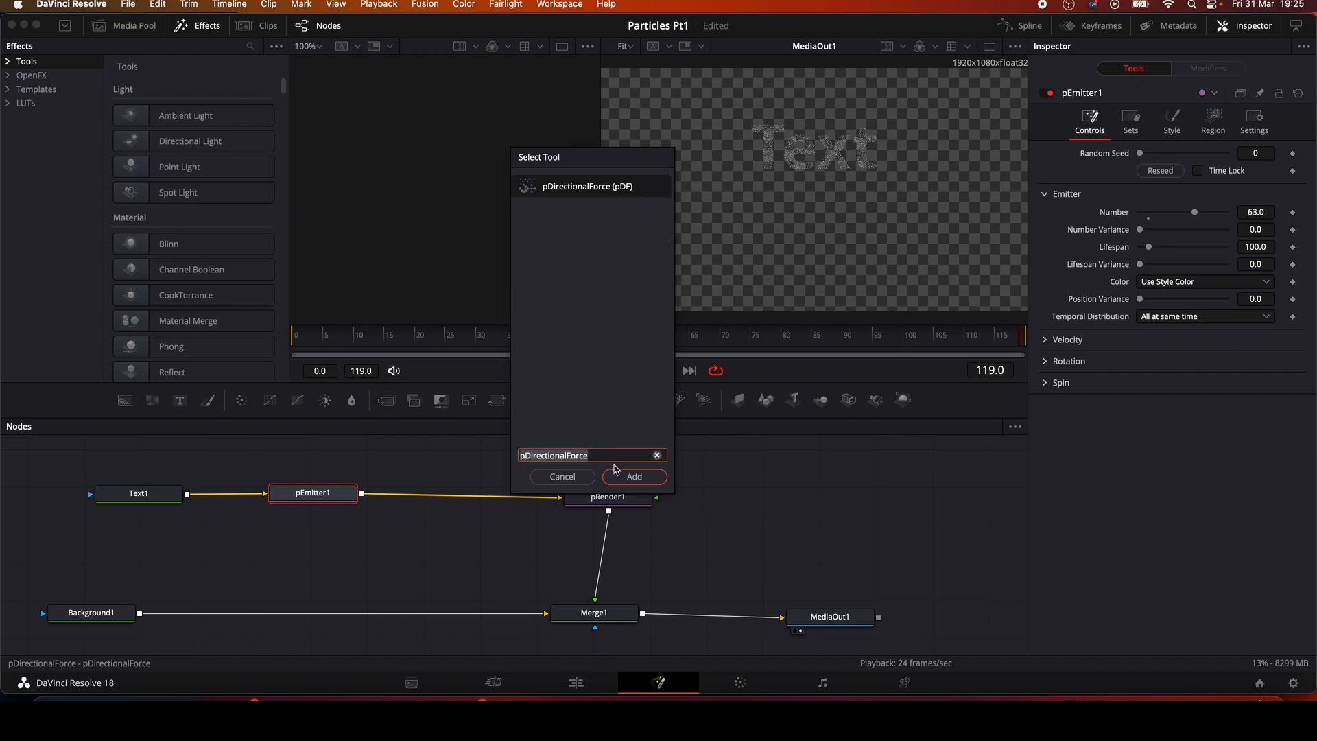
click(625, 476)
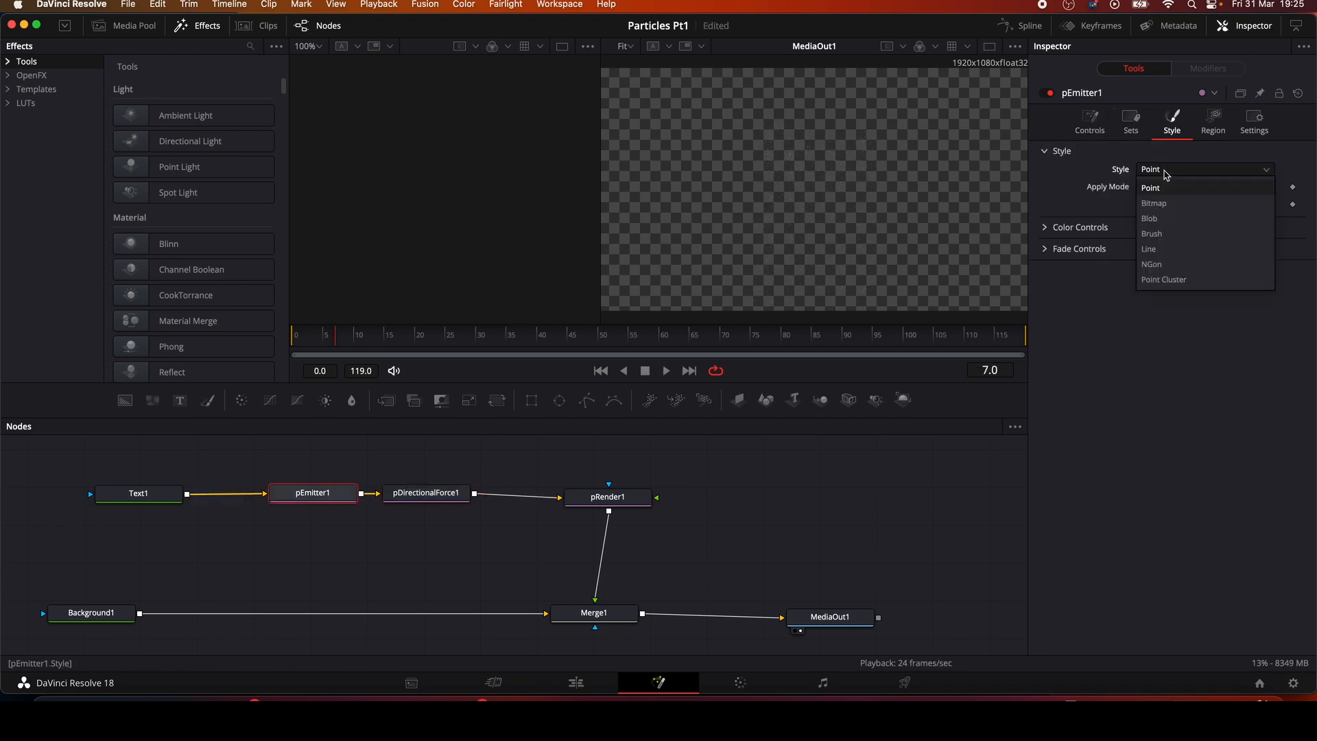
Step: Set pEmitter1's particle style to Brush and choose the bubble_sm brush
click(1156, 235)
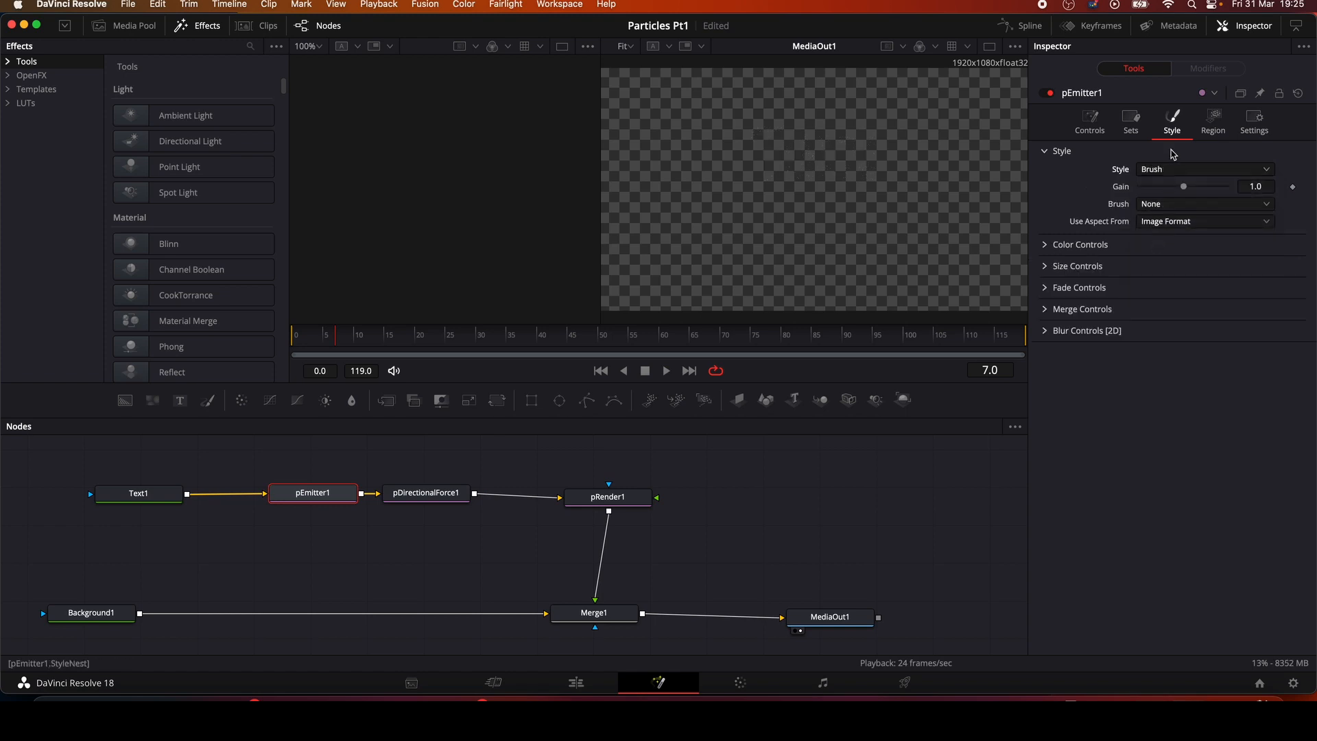
click(1158, 209)
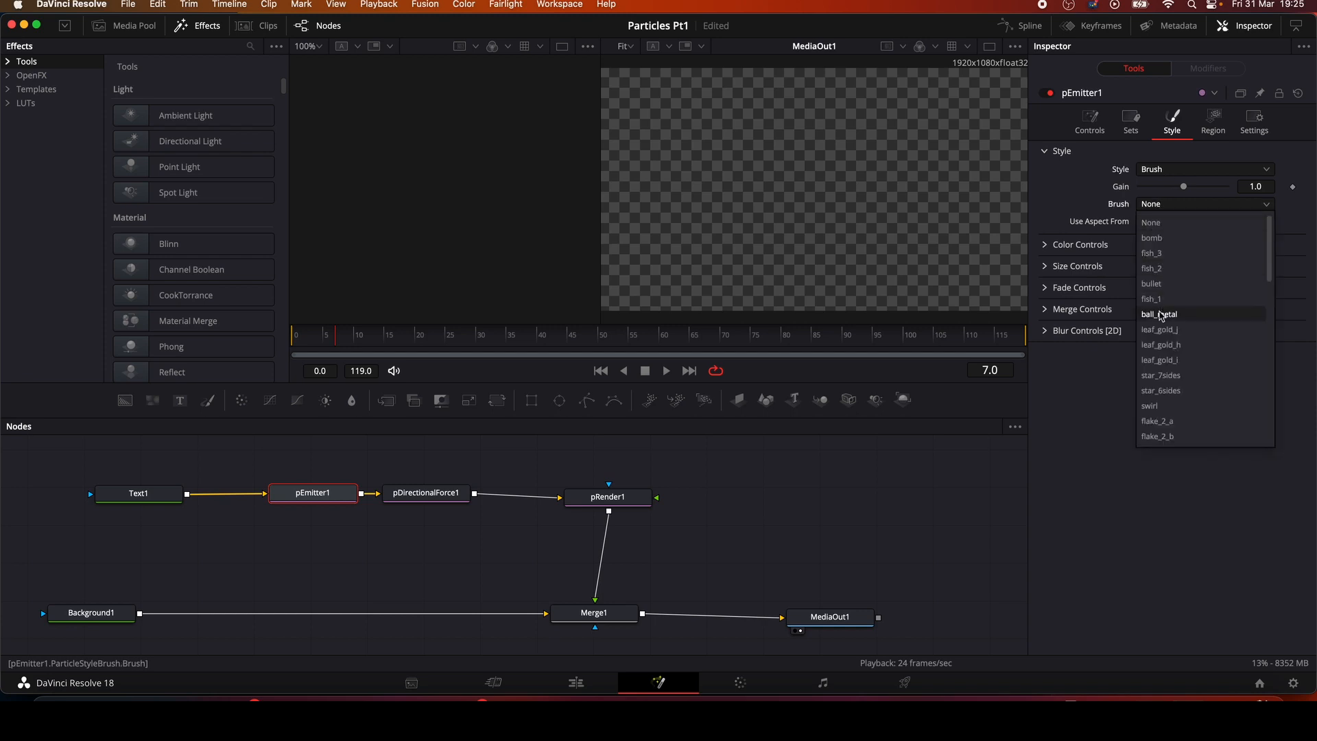
scroll(1173, 370, down, 10)
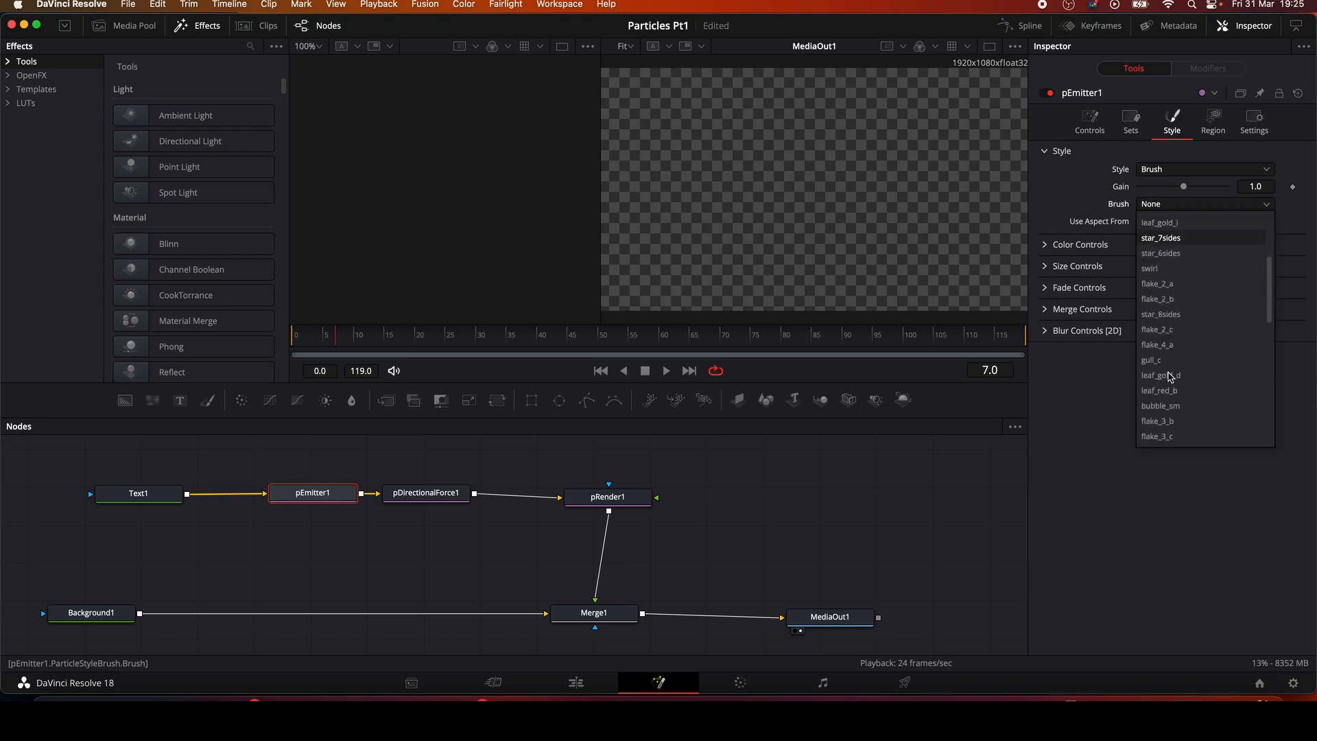
scroll(1170, 376, down, 1)
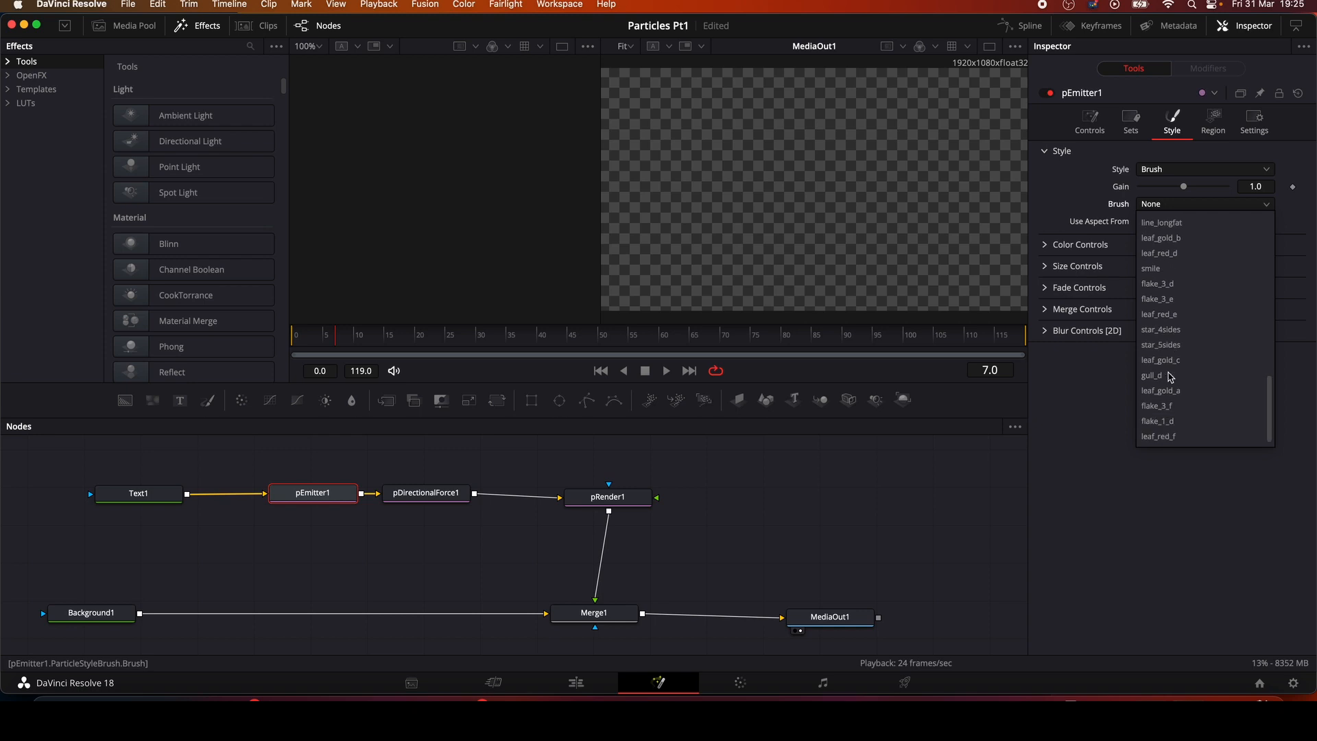
scroll(1170, 376, up, 5)
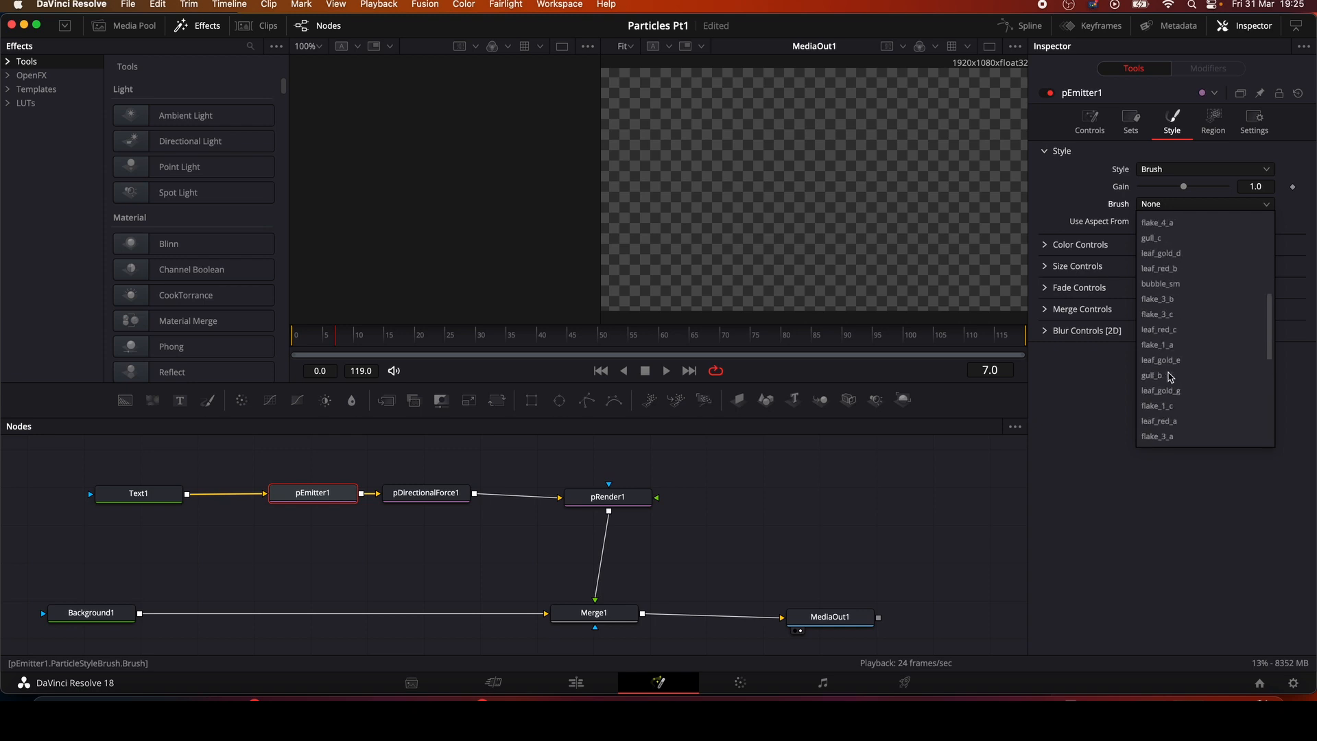
click(1169, 284)
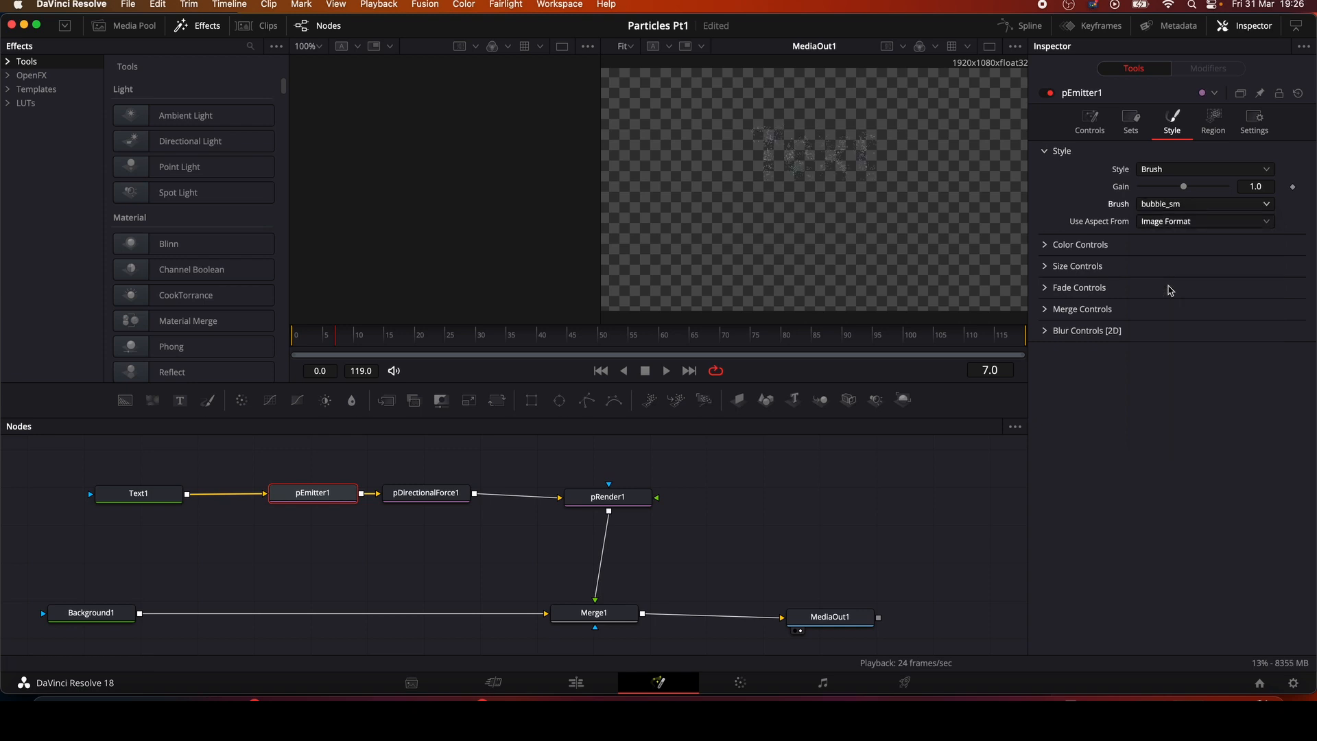
Step: Increase pEmitter1's particle size to about 0.165 and play back the result
click(1047, 269)
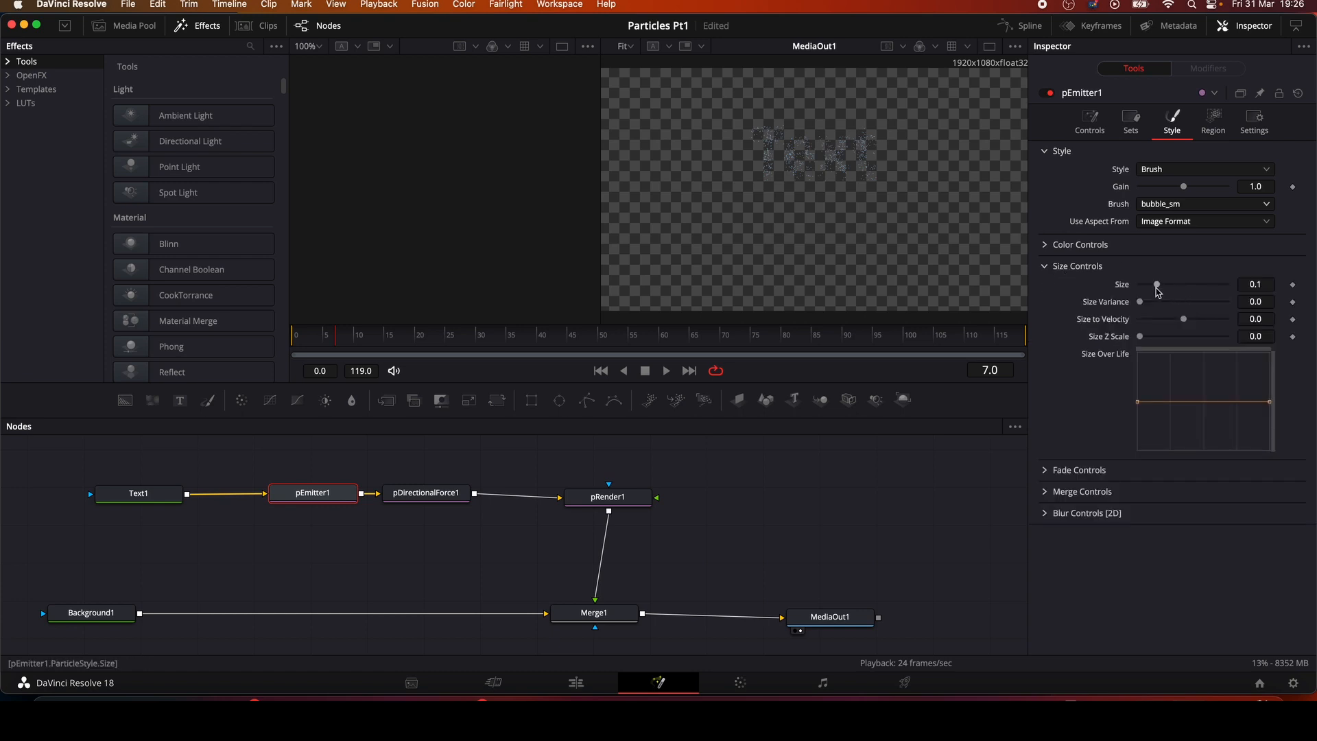
drag(1157, 288, 1169, 291)
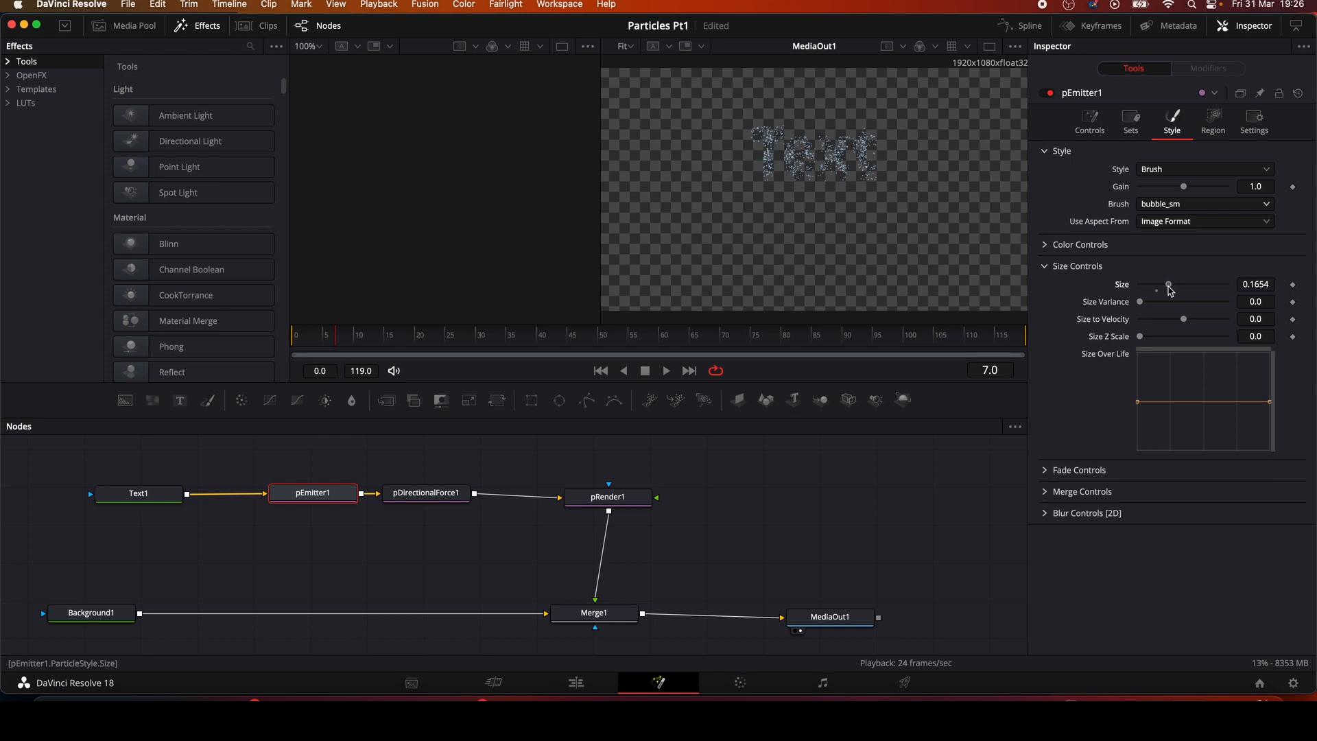
click(666, 371)
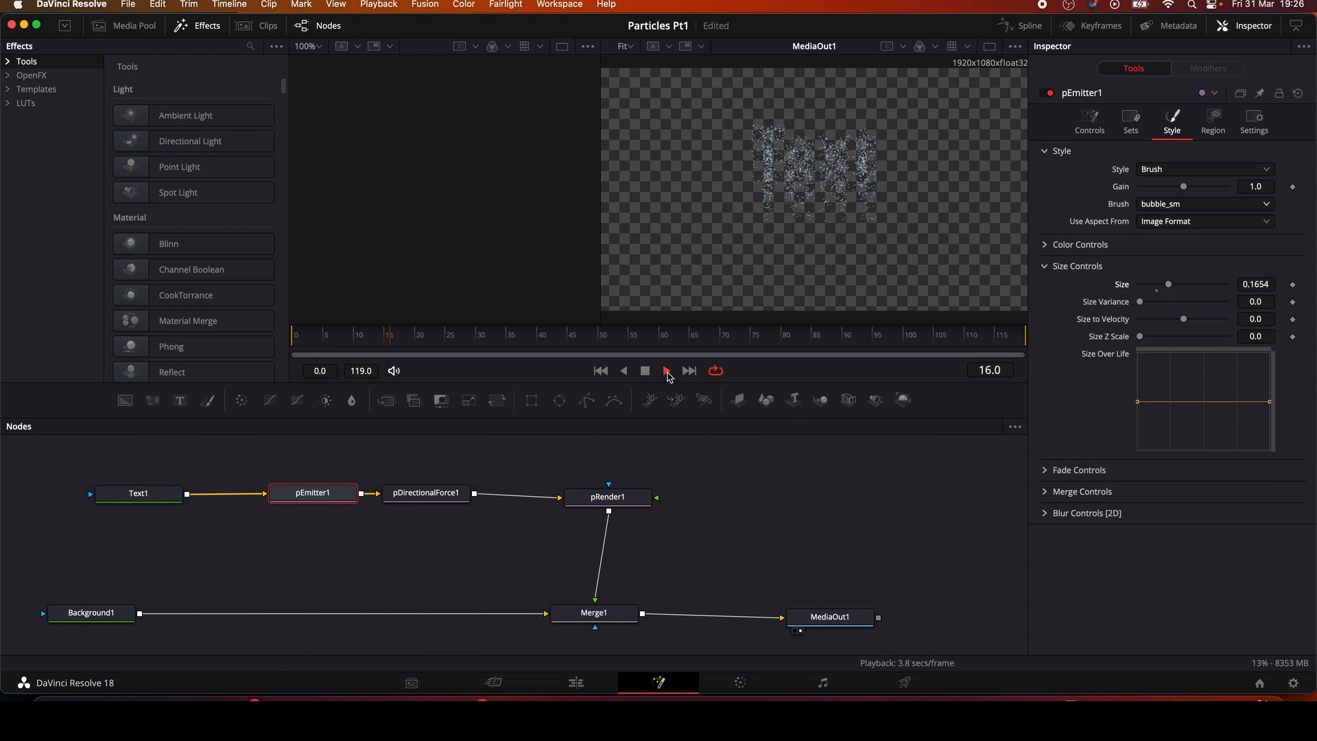
click(646, 372)
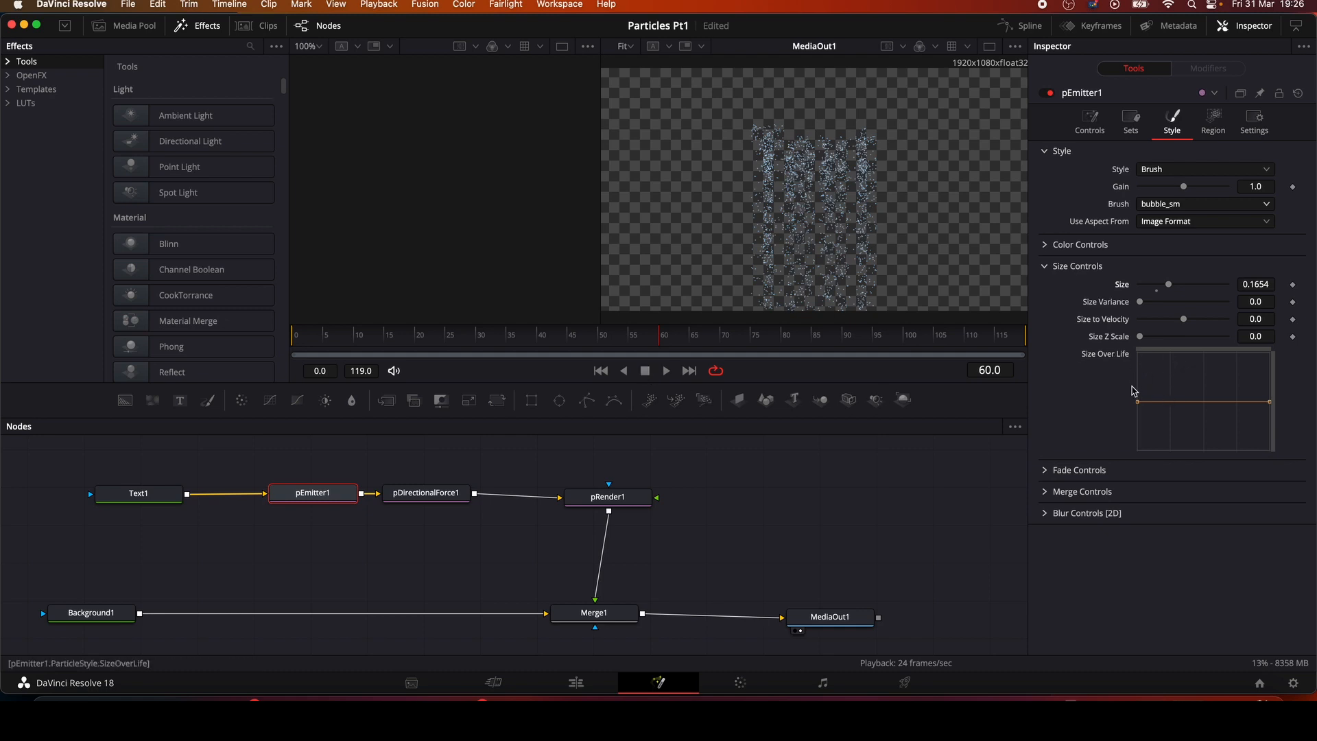
Step: Raise the start of pEmitter1's Size Over Life curve so particles shrink as they age, and preview the animation
drag(1137, 401, 1217, 365)
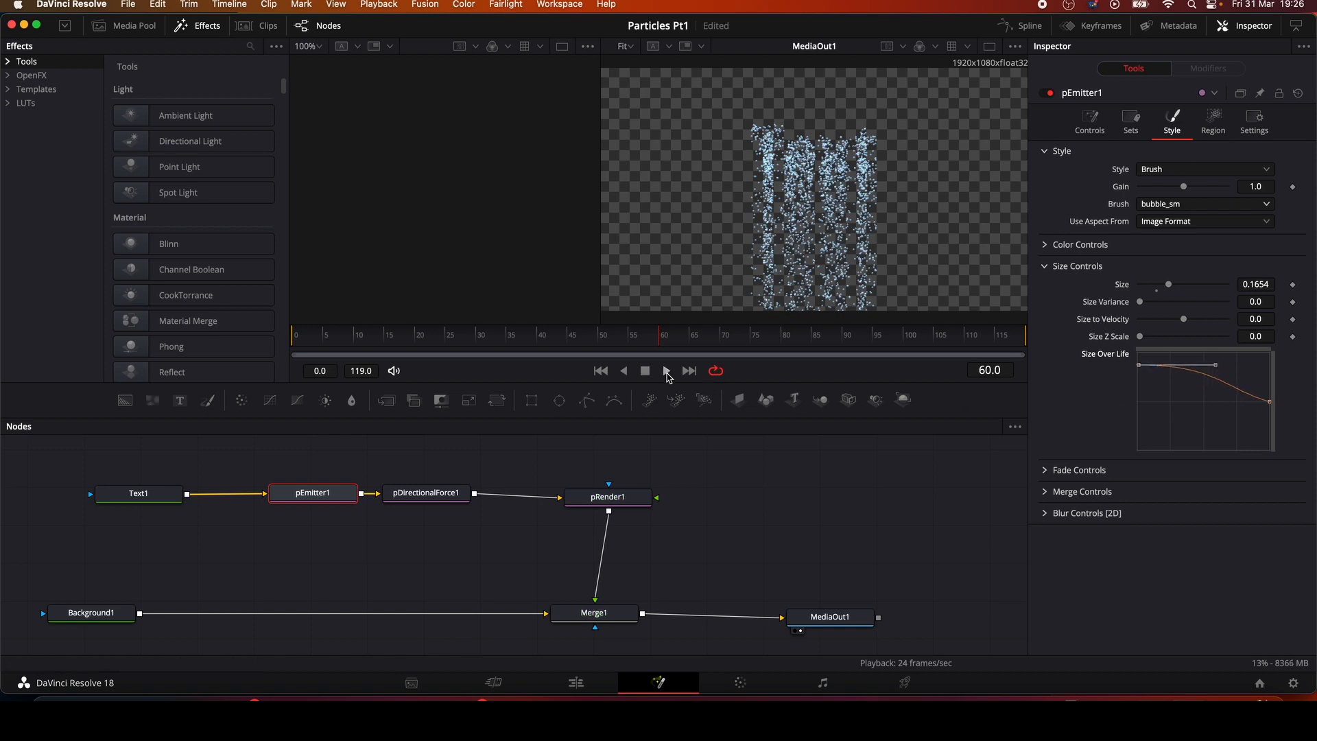
click(667, 371)
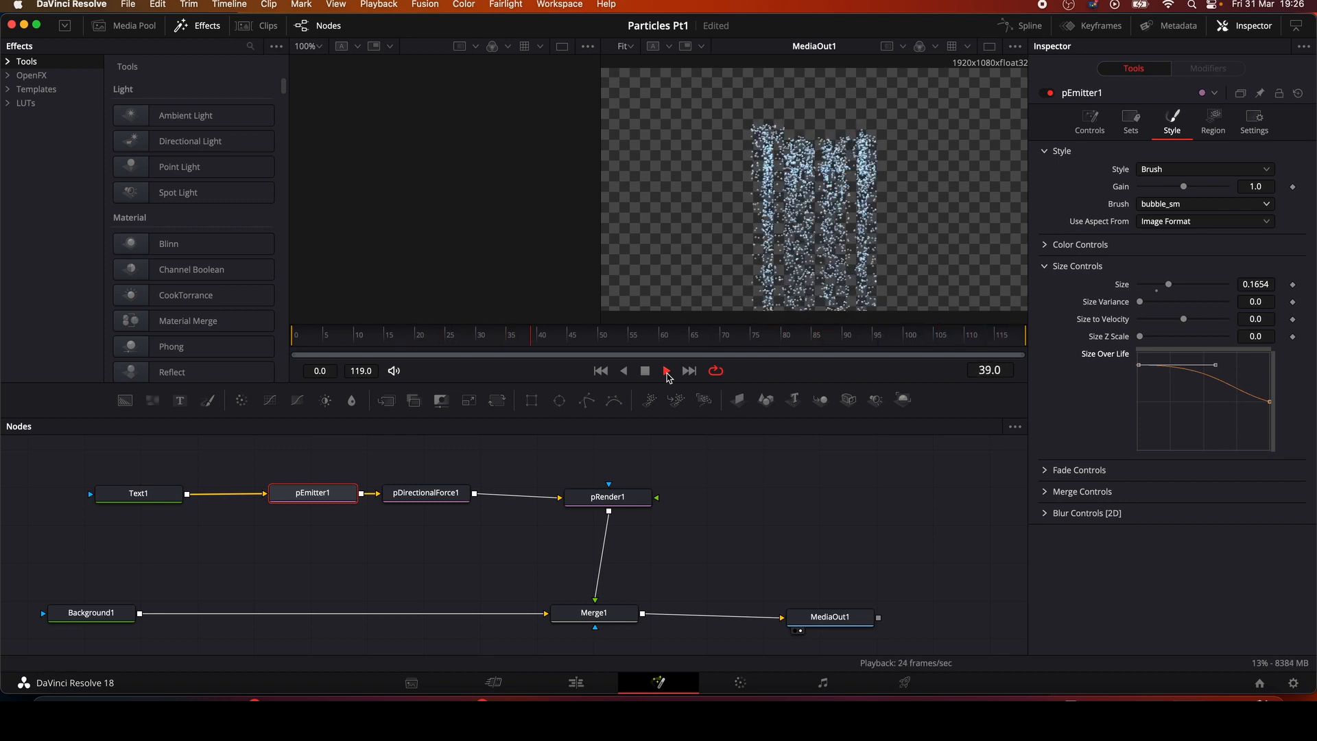
click(645, 374)
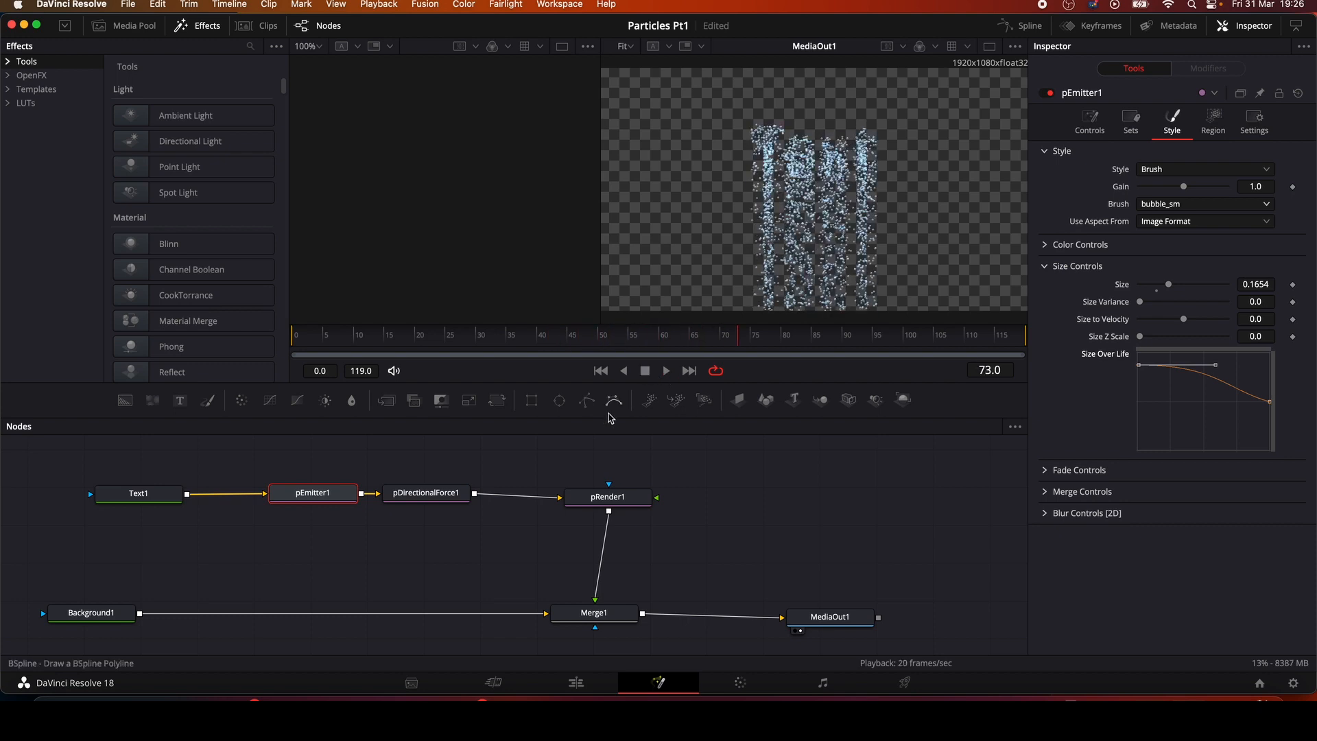
Step: Insert a pTurbulence node between pEmitter1 and pDirectionalForce1, spacing out the neighbouring nodes along the chain
drag(437, 493, 491, 497)
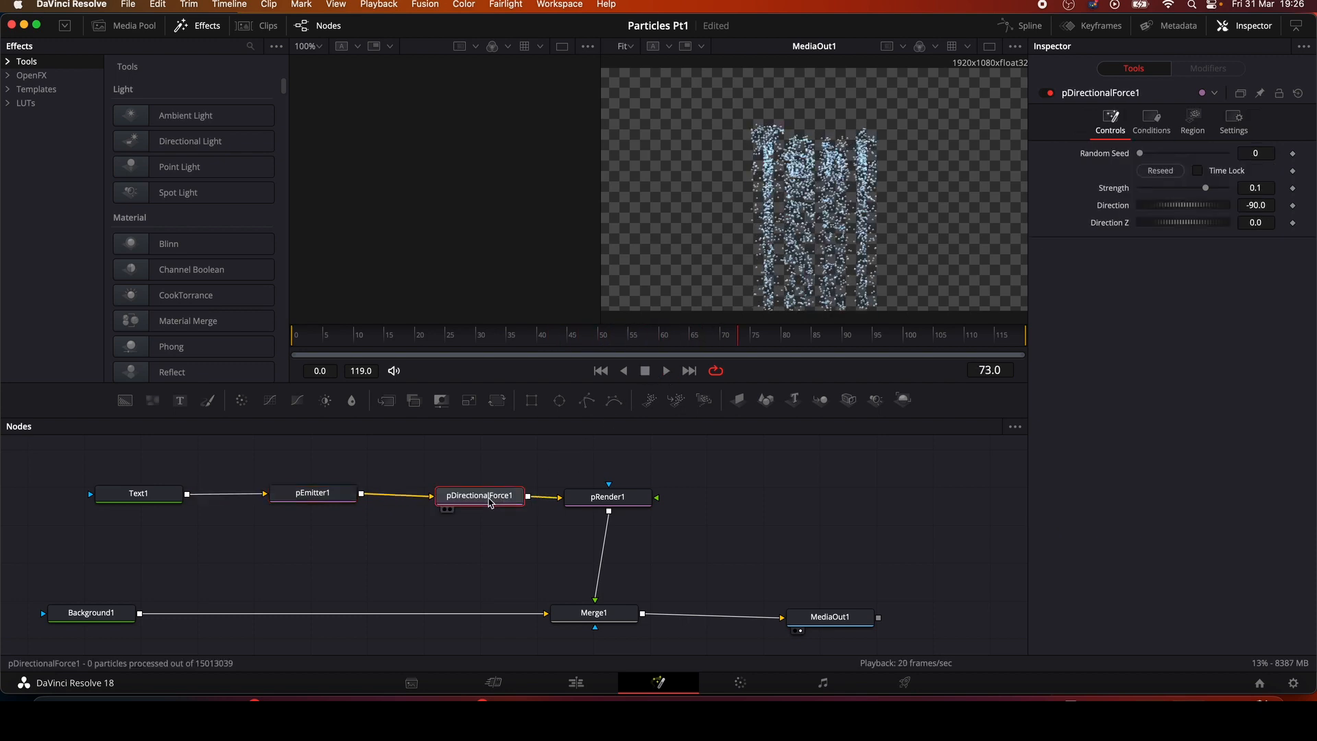
click(316, 499)
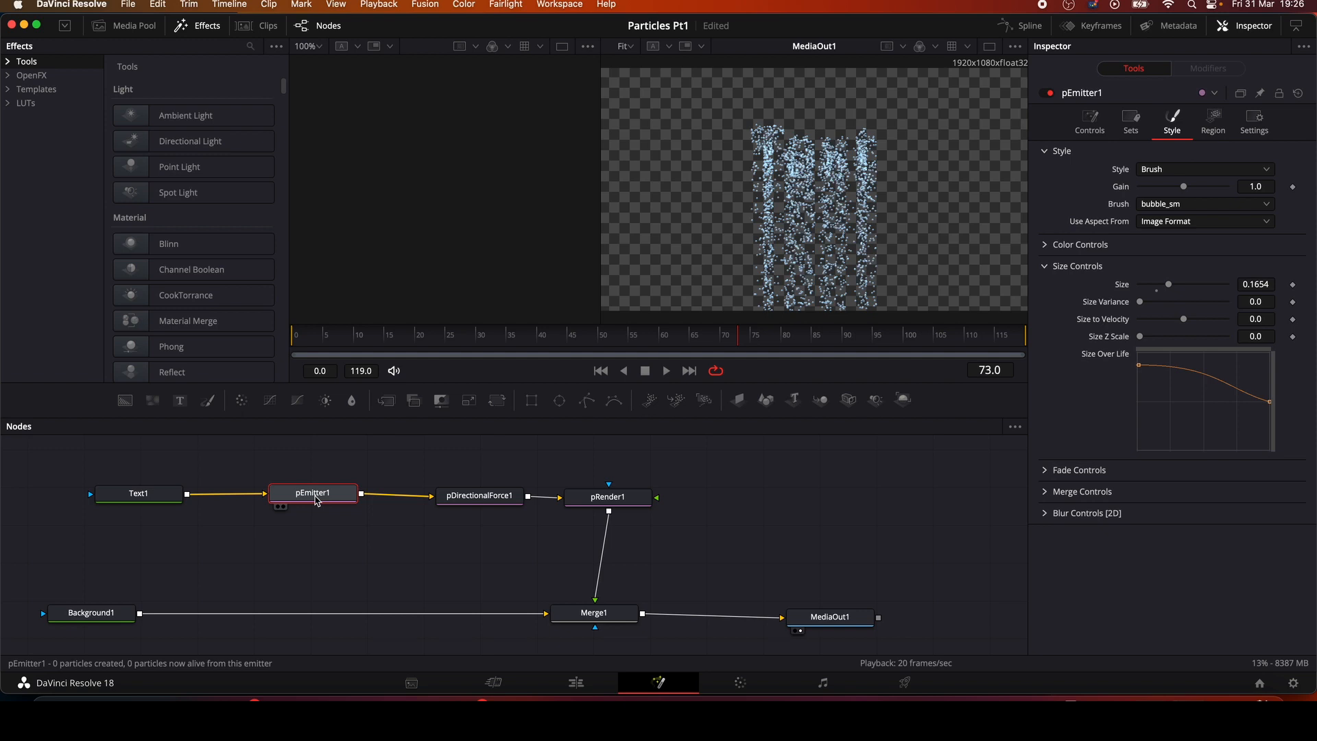
key(shift+space)
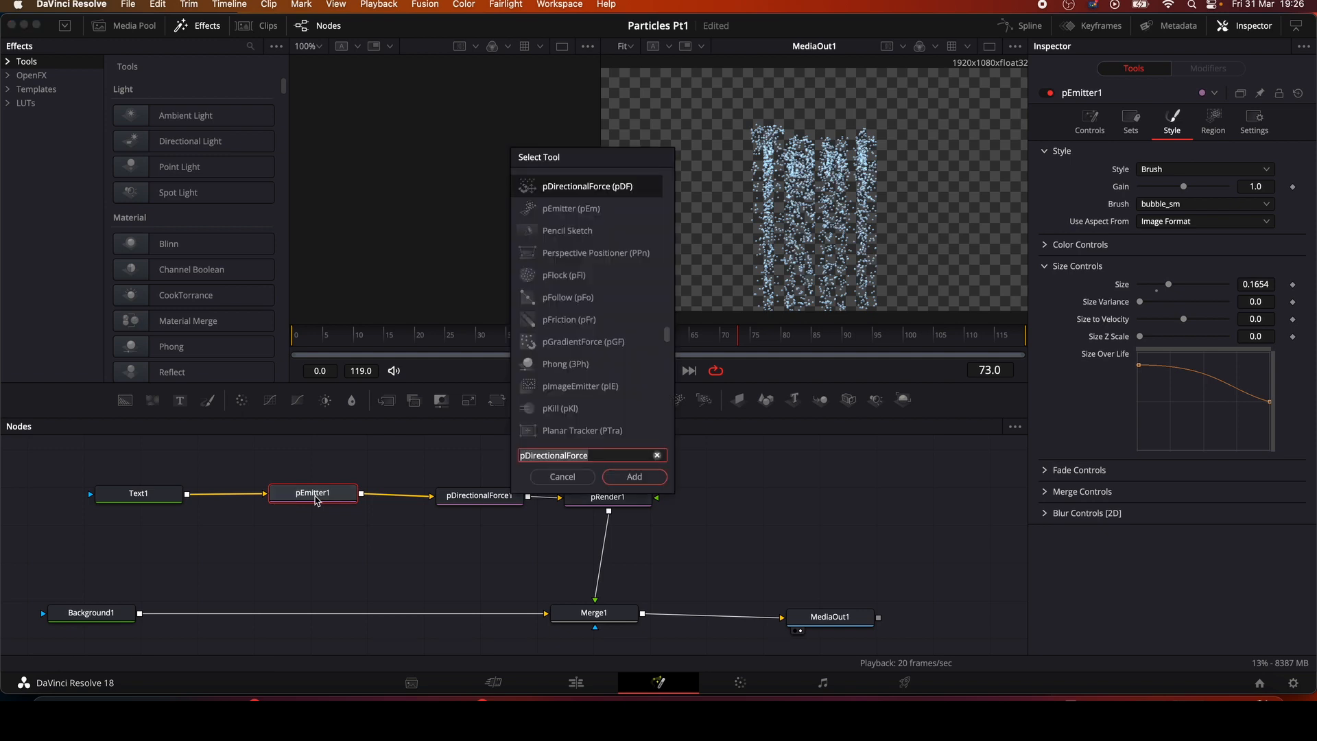
text(pt)
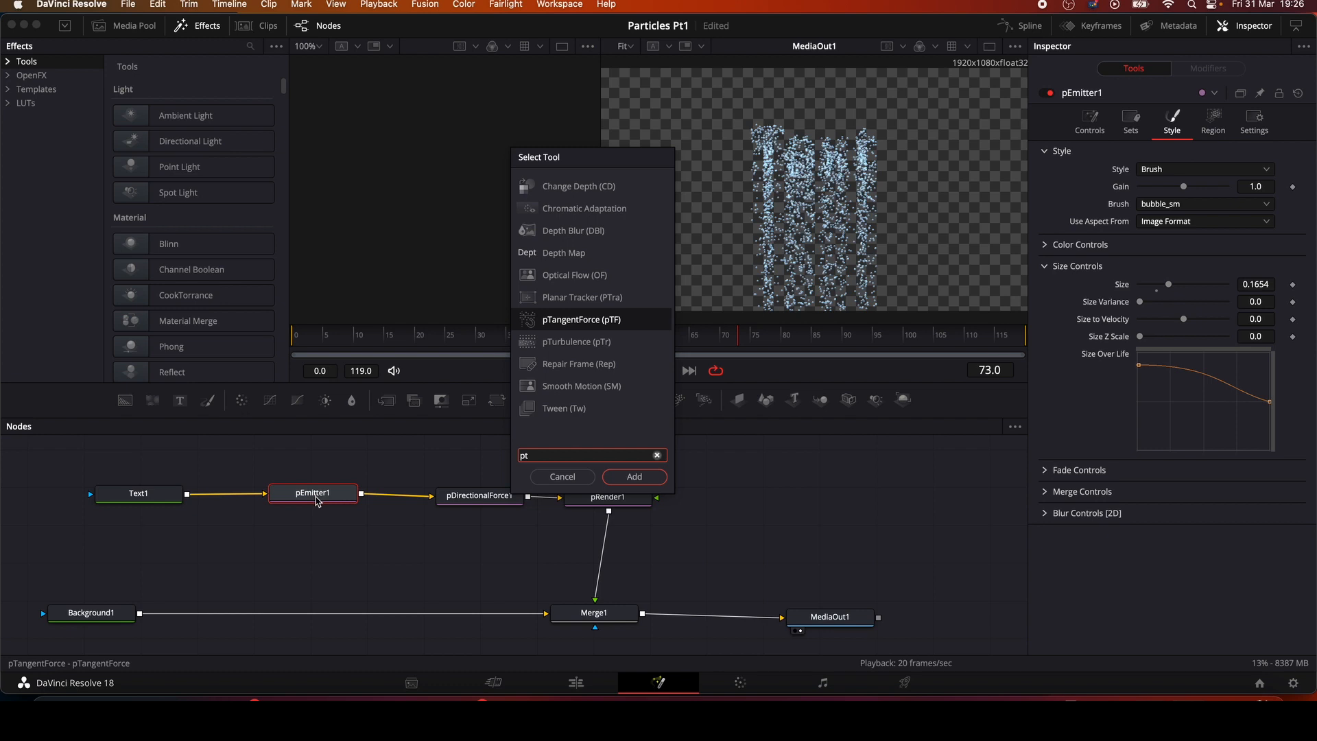
click(547, 343)
click(621, 479)
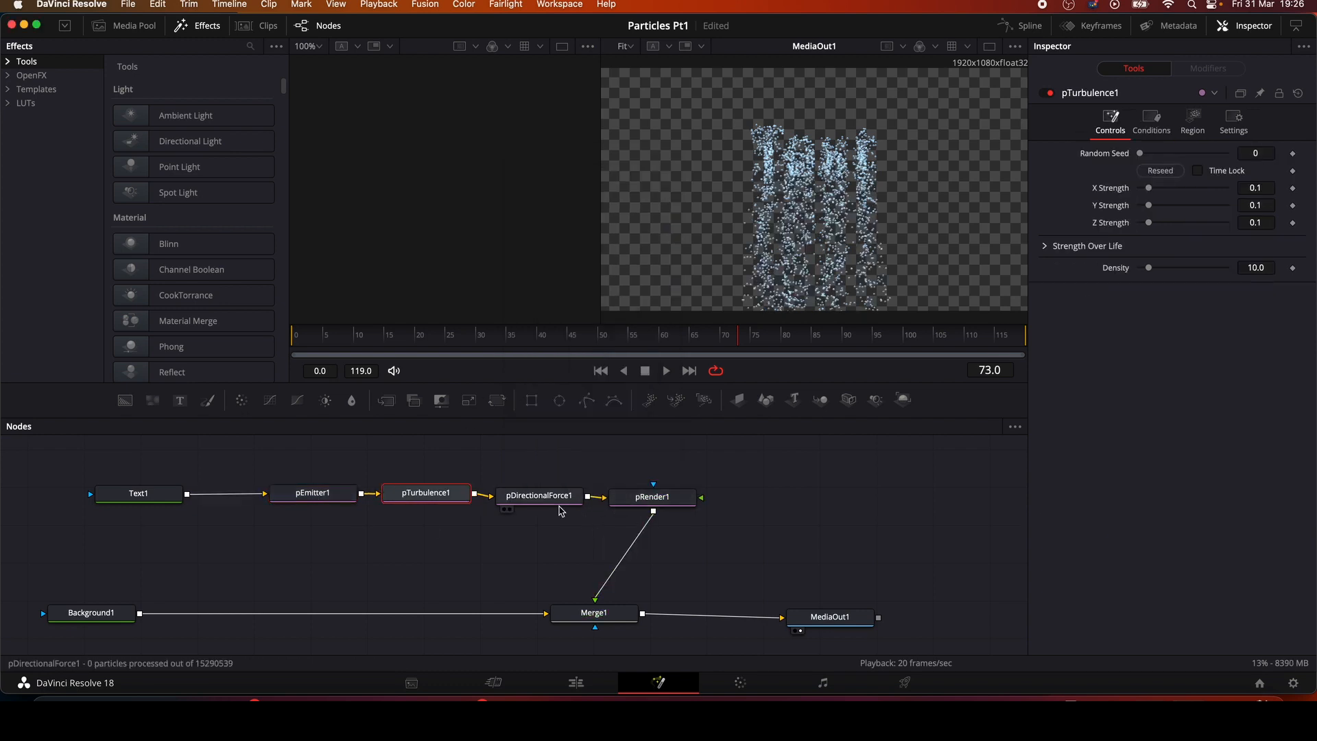
drag(650, 508, 738, 501)
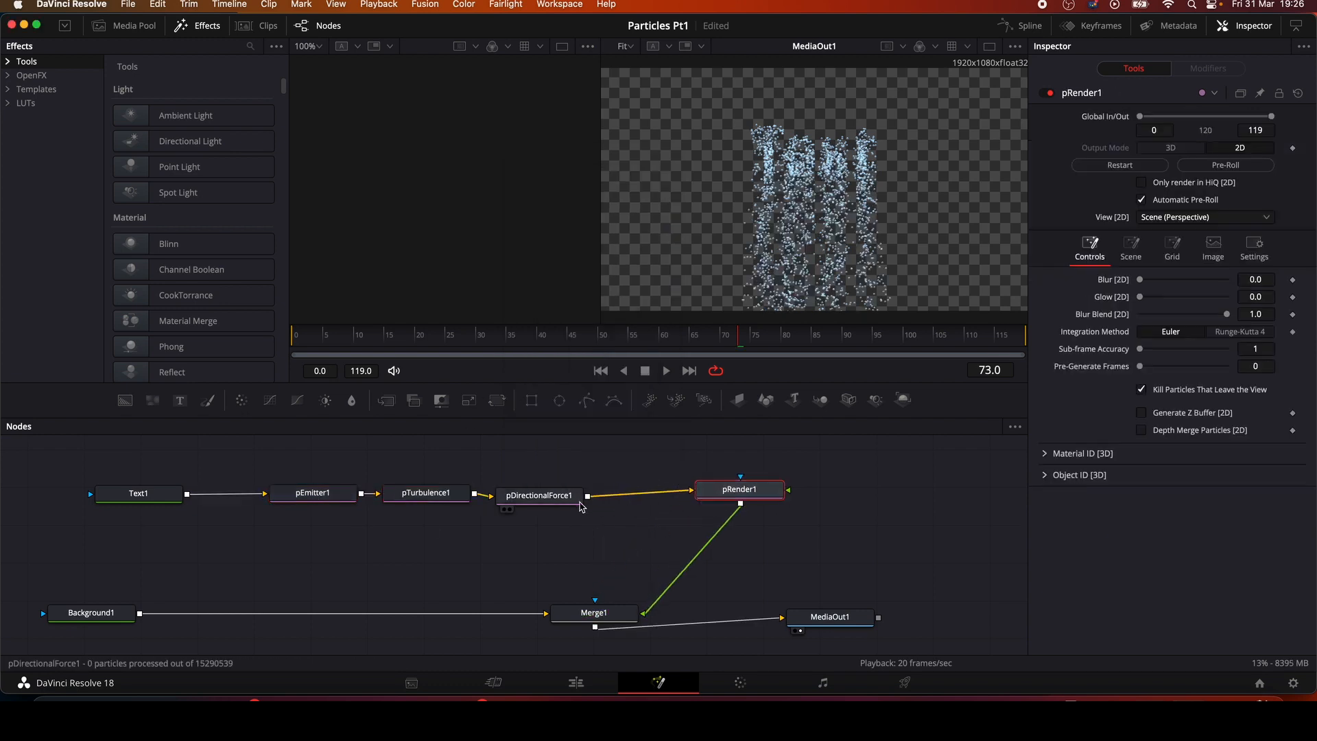
drag(550, 508, 588, 506)
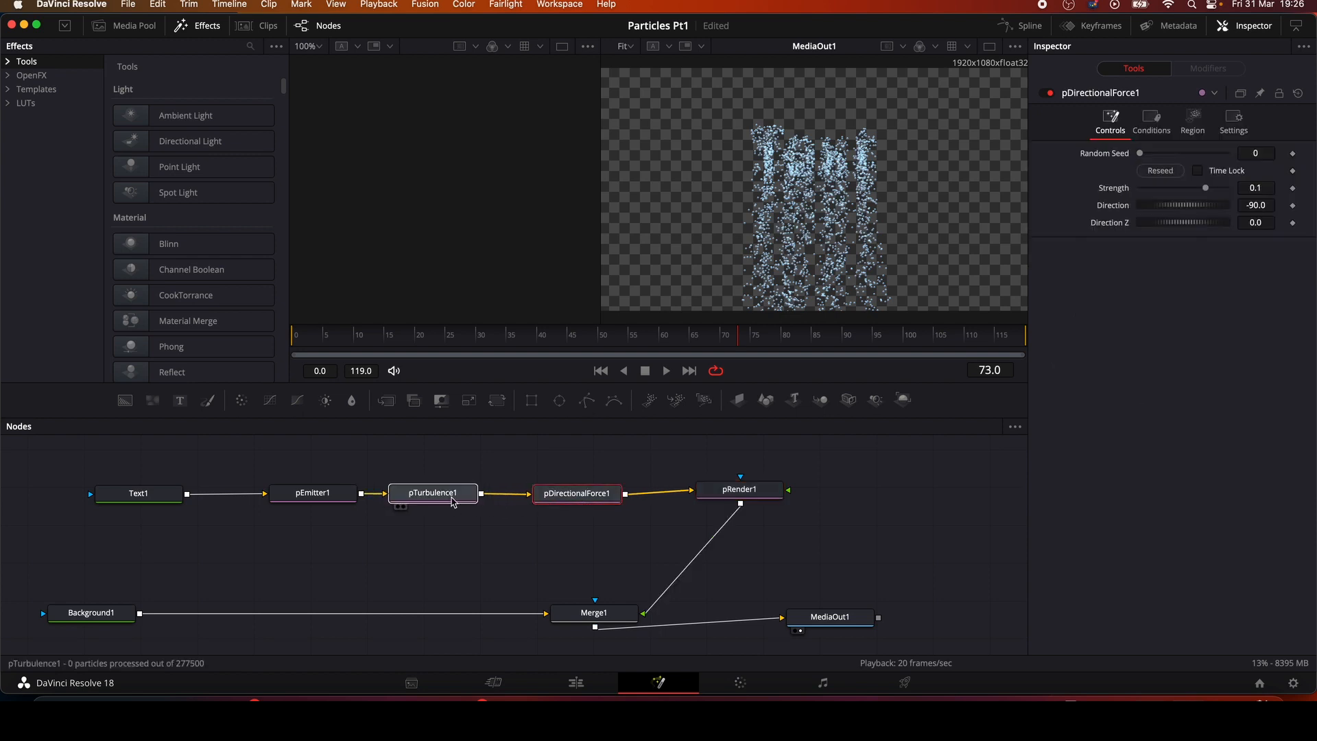
Step: Increase pTurbulence1's X Strength to about 0.307 and Y Strength to about 0.323 during playback
click(444, 498)
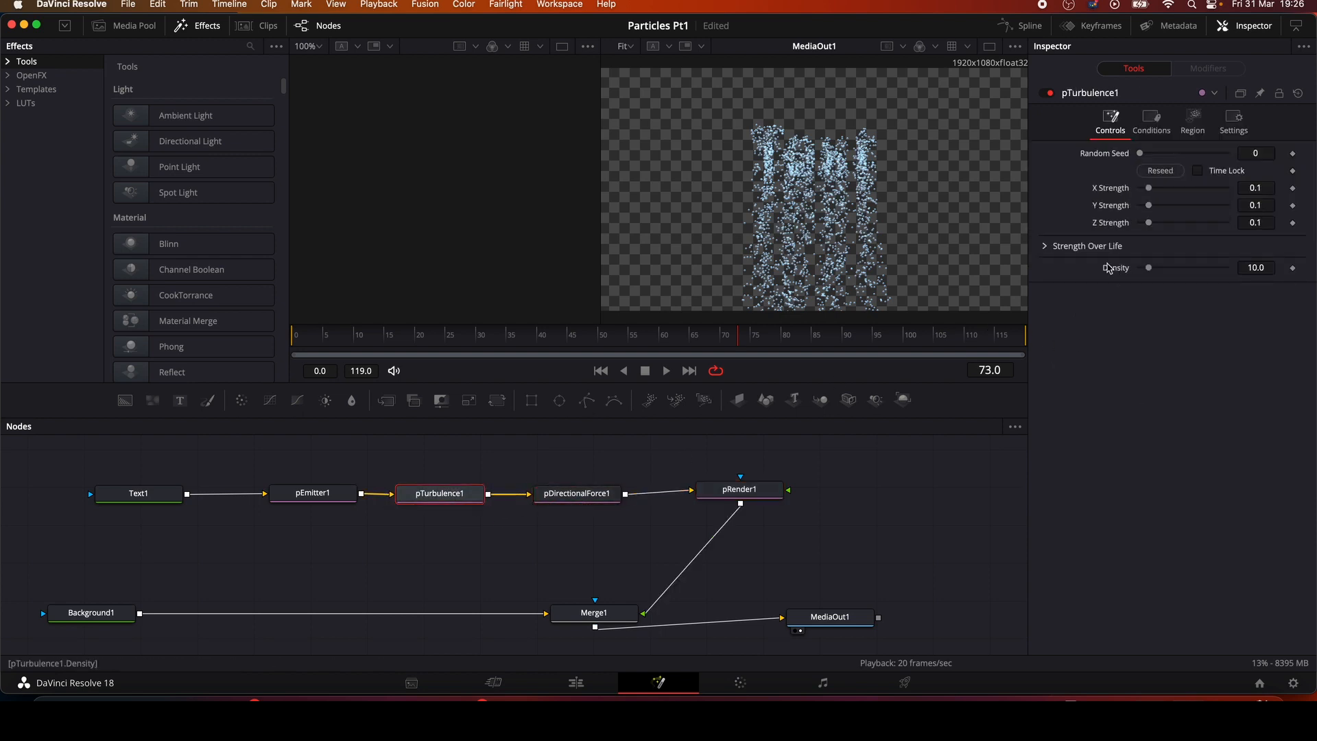
click(666, 371)
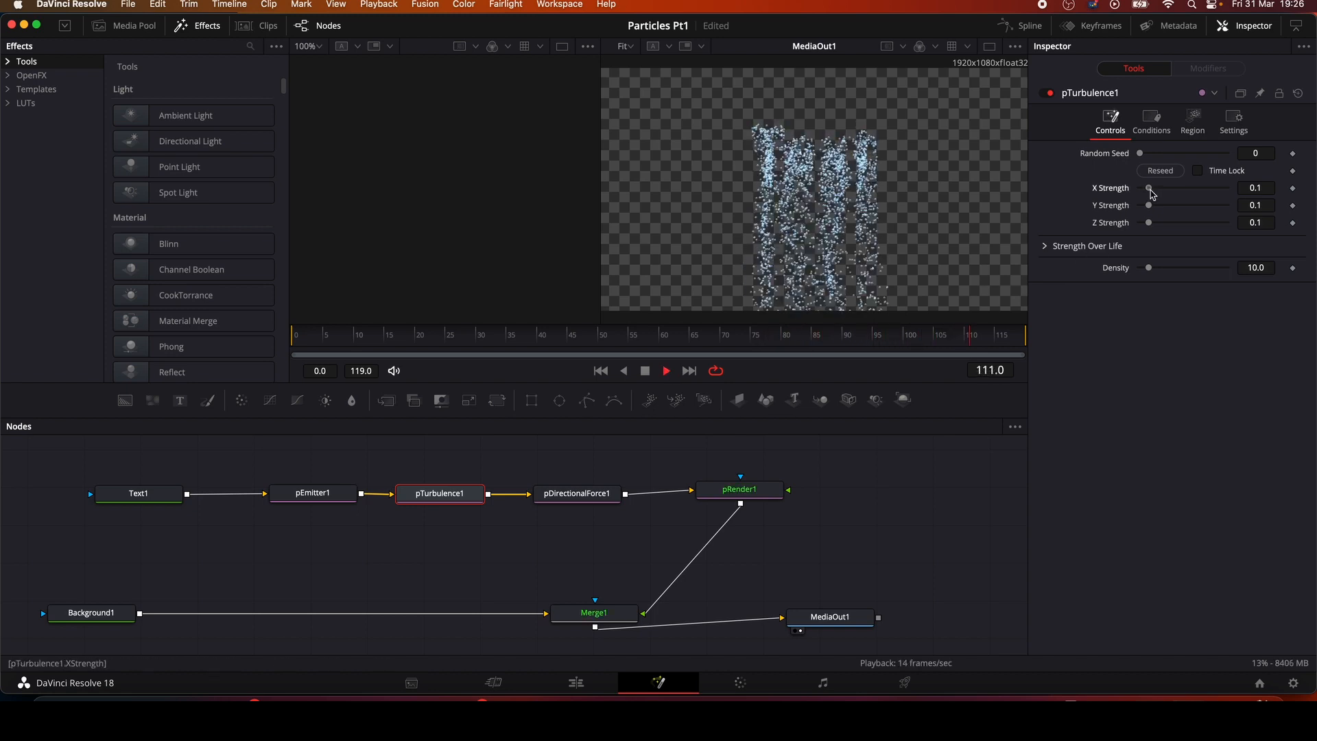
drag(1151, 192, 1171, 209)
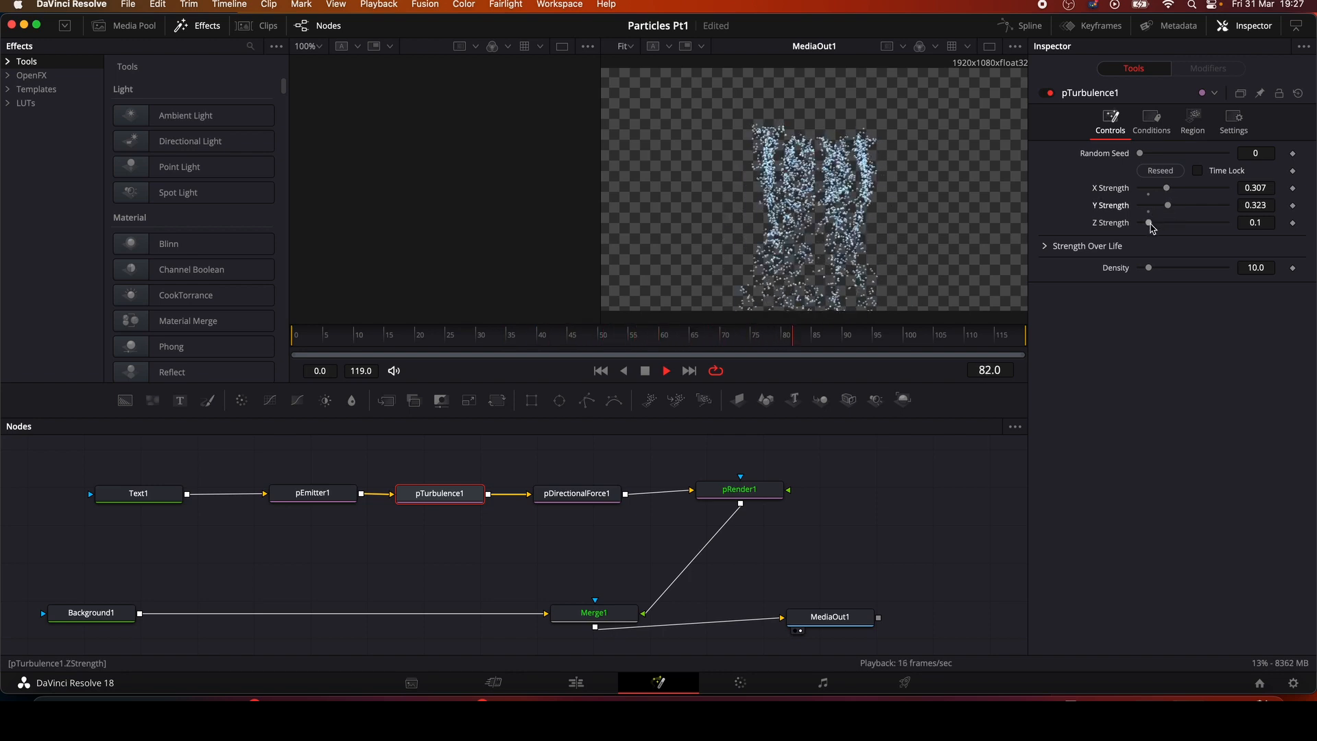
Step: Rotate pDirectionalForce1's direction so the particles drift diagonally down to the right, and stop playback
click(576, 493)
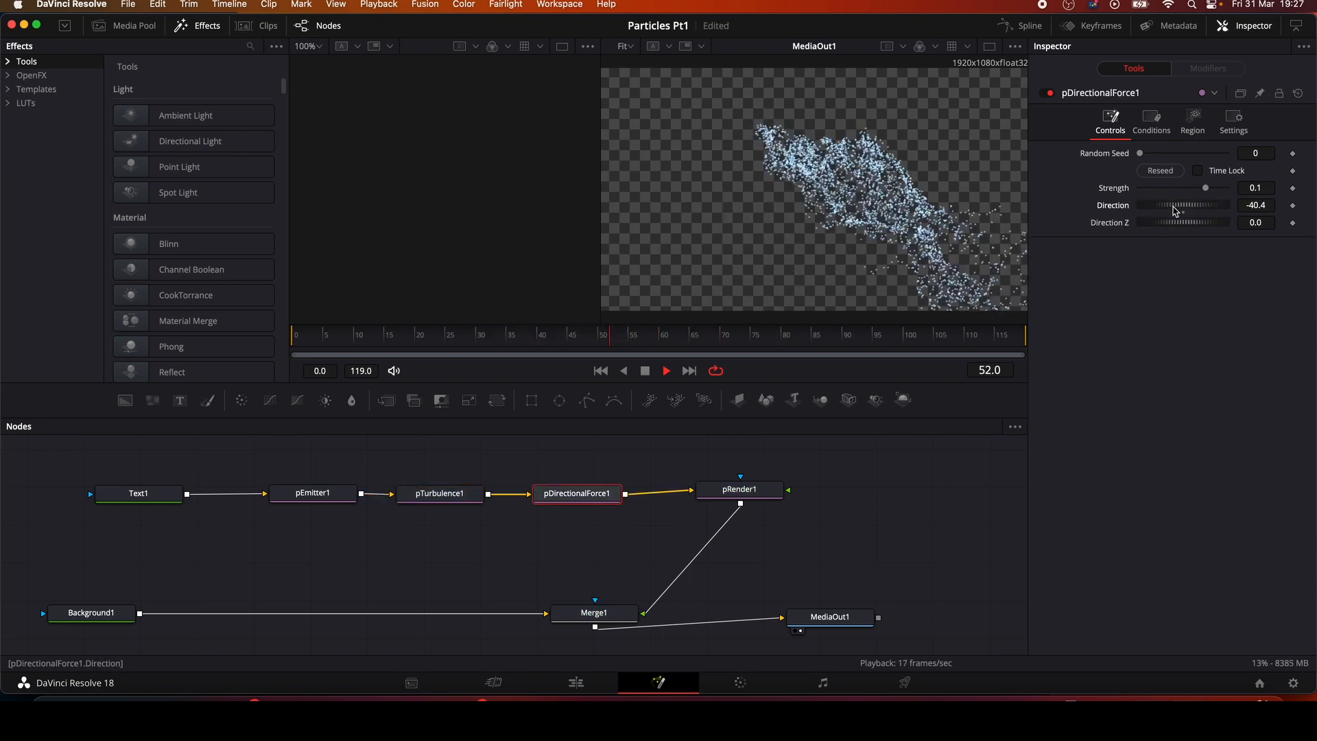
drag(1174, 210, 1182, 208)
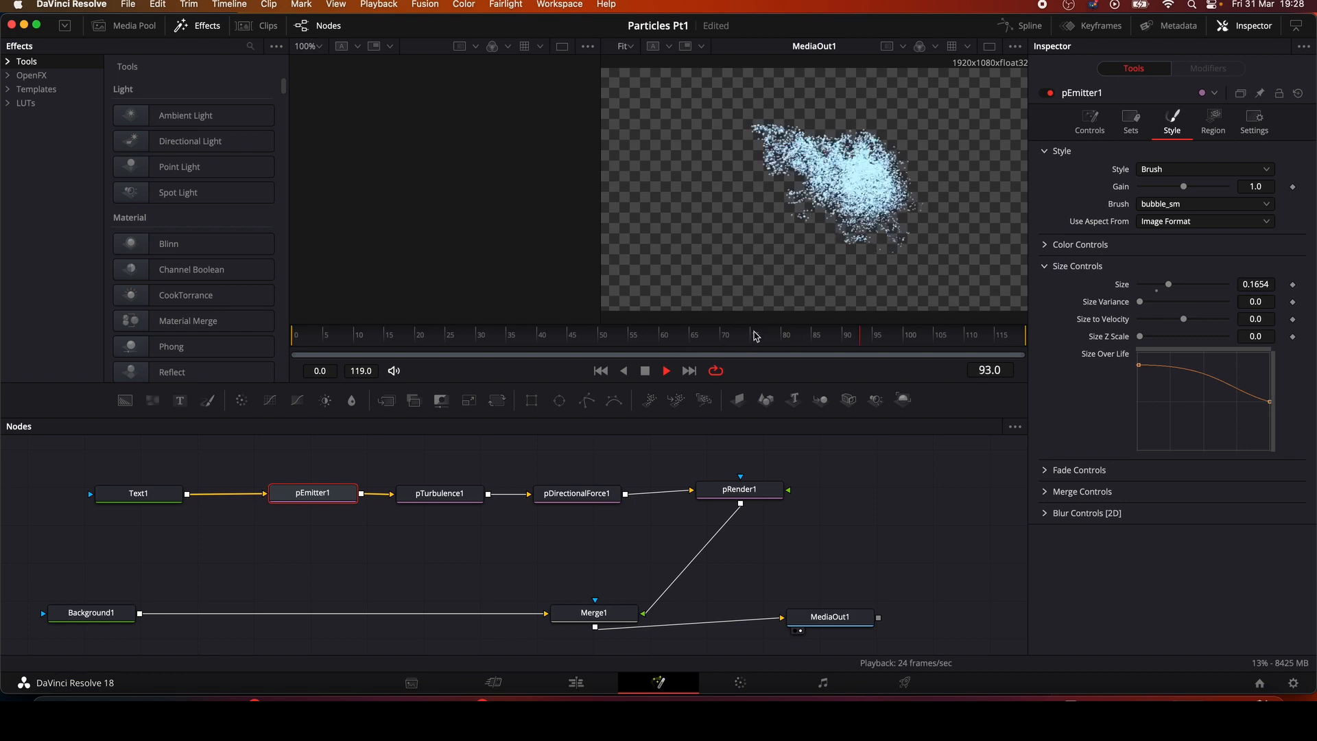
click(646, 371)
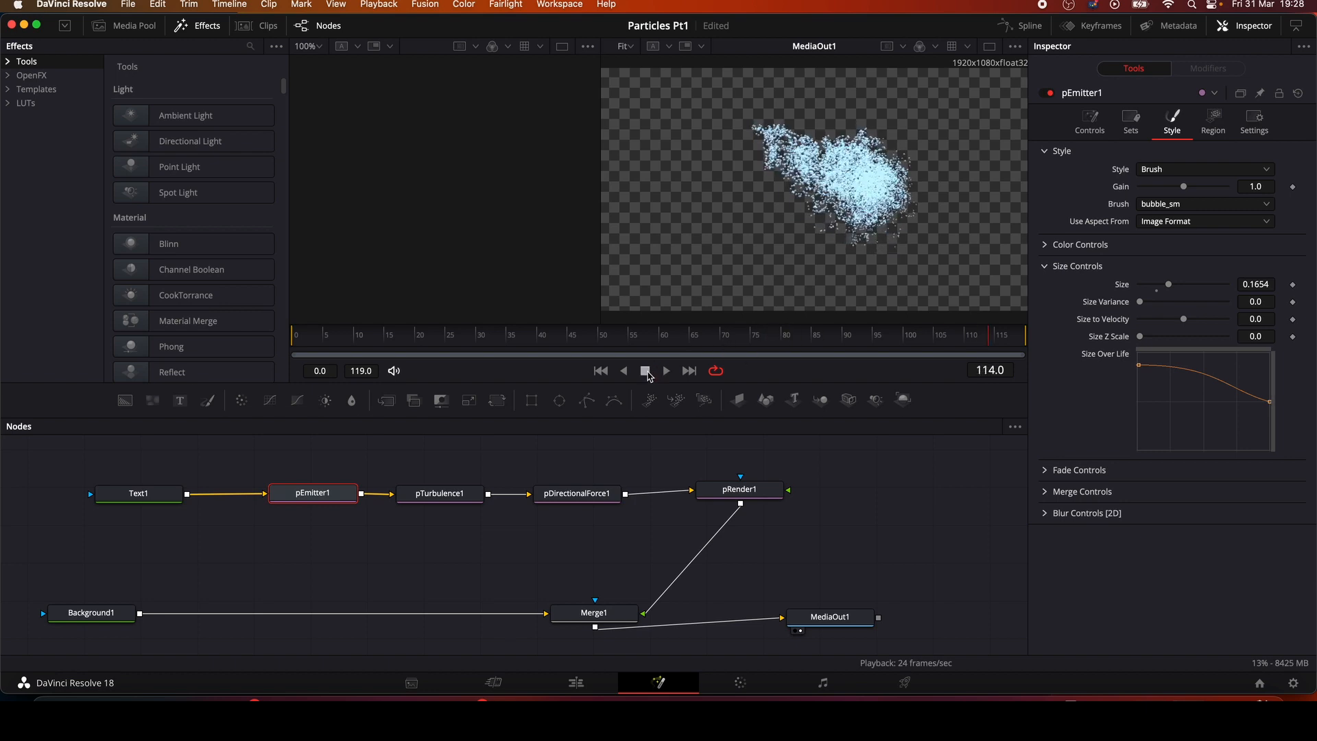
Step: Copy the Text1 node, paste it as an instance, and place the instance directly below Text1
click(148, 494)
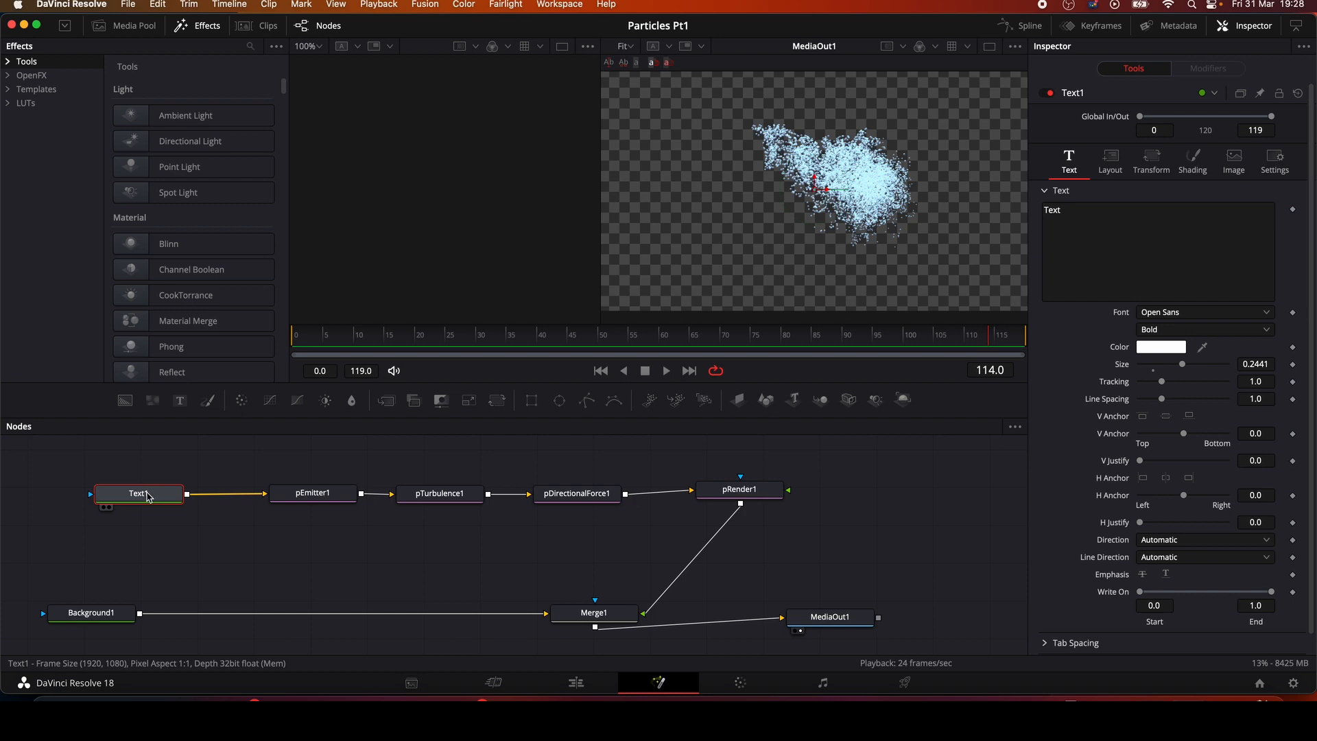
right_click(148, 495)
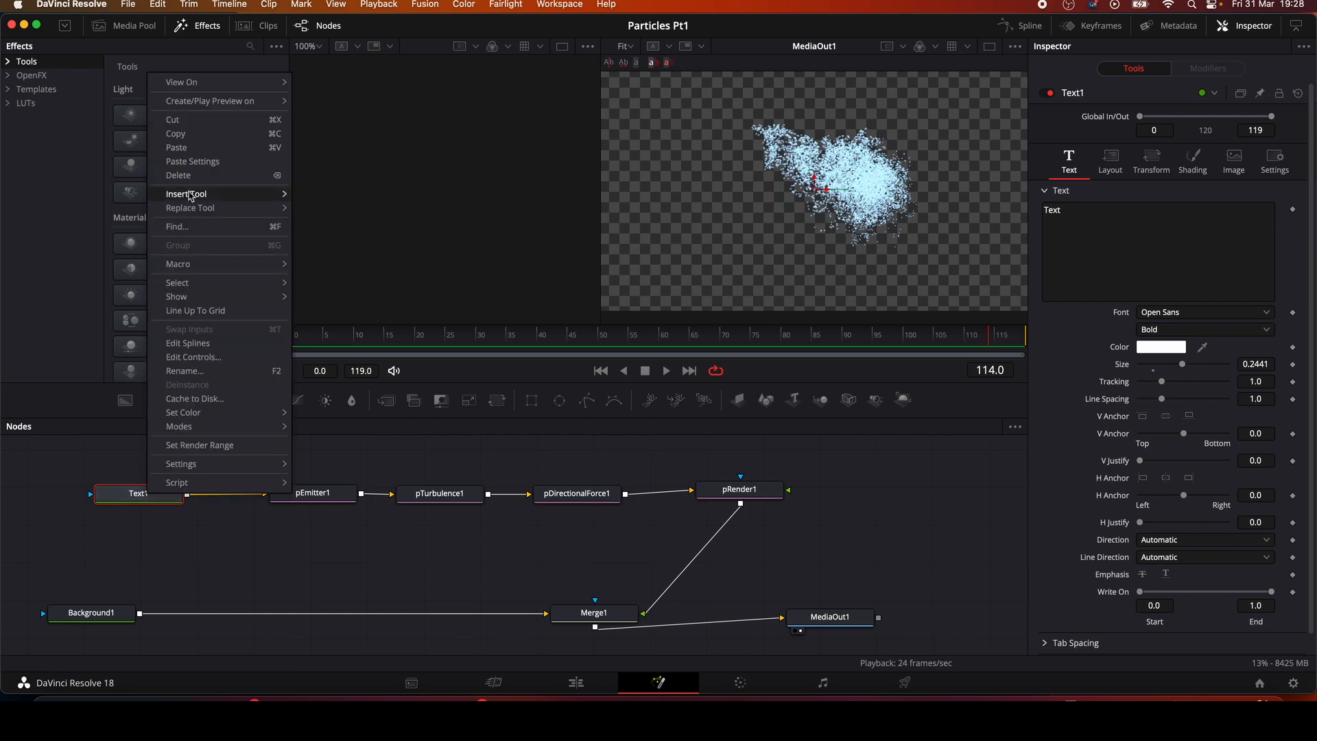
click(187, 137)
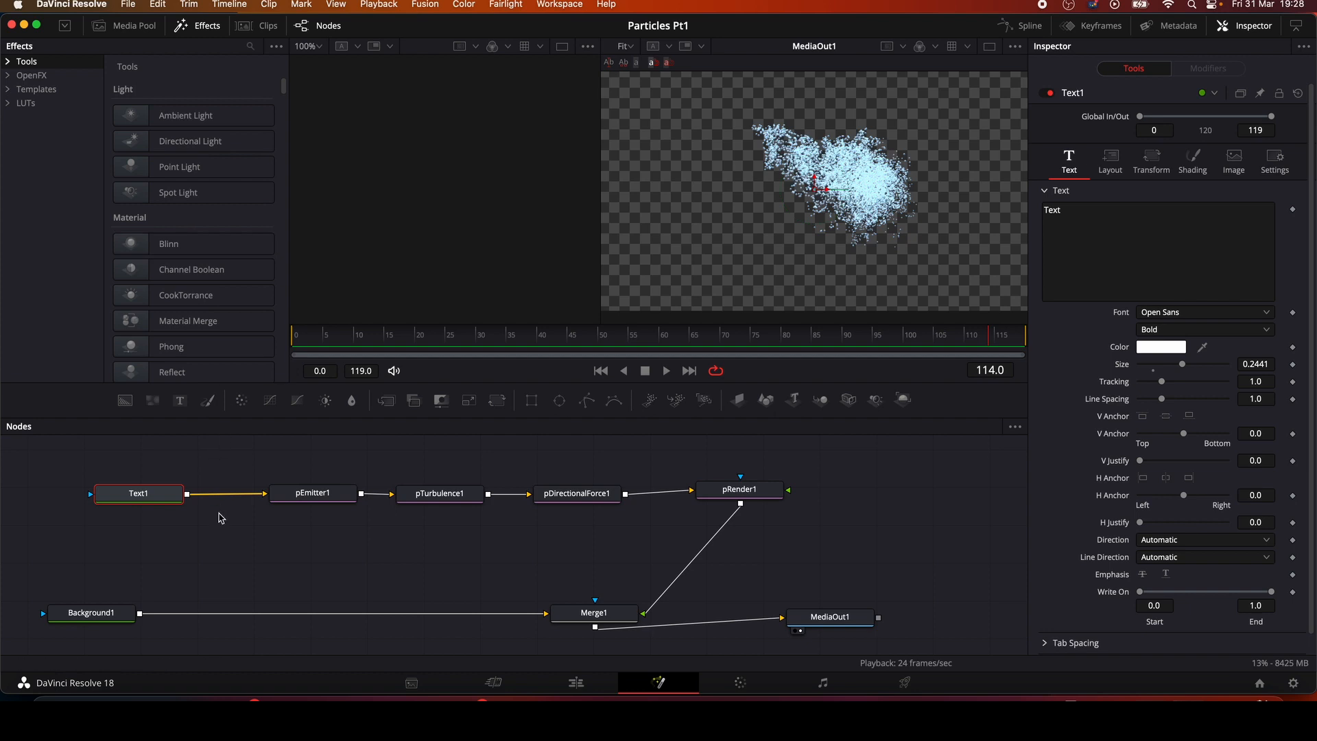
click(220, 543)
right_click(220, 543)
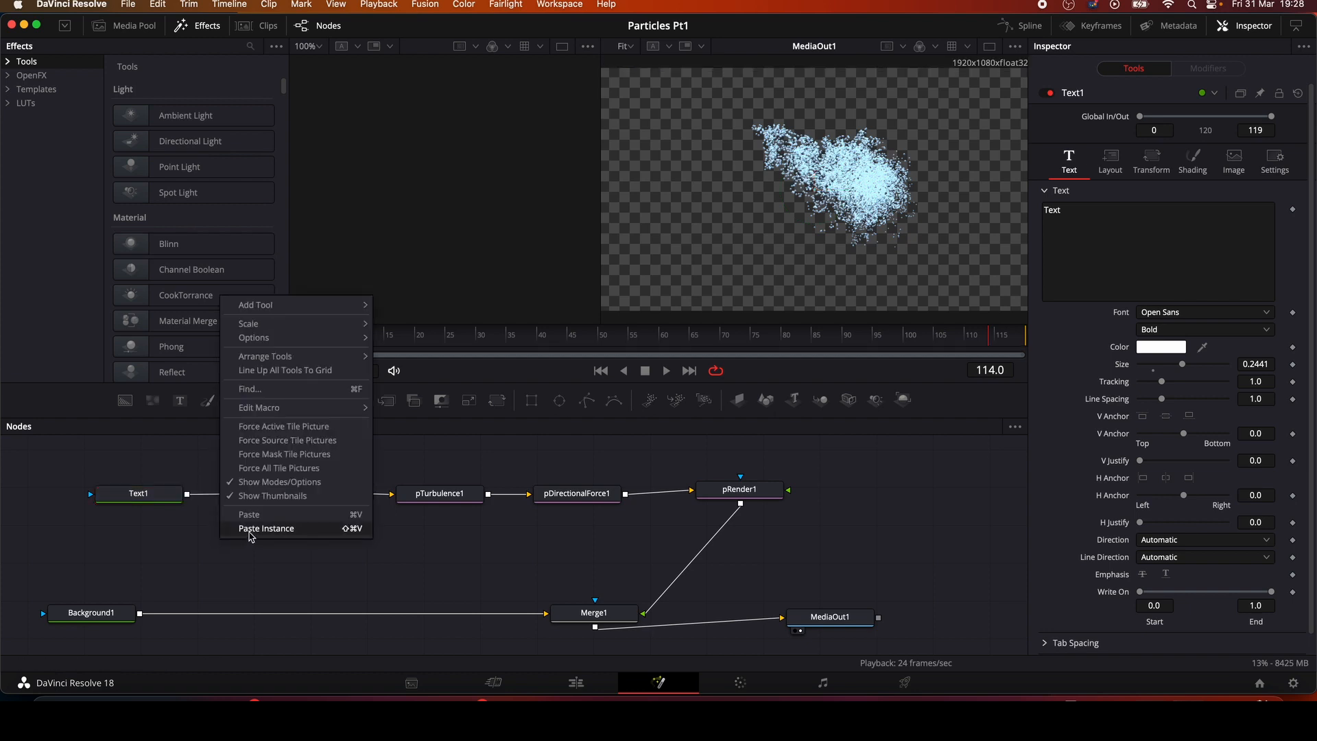
click(253, 535)
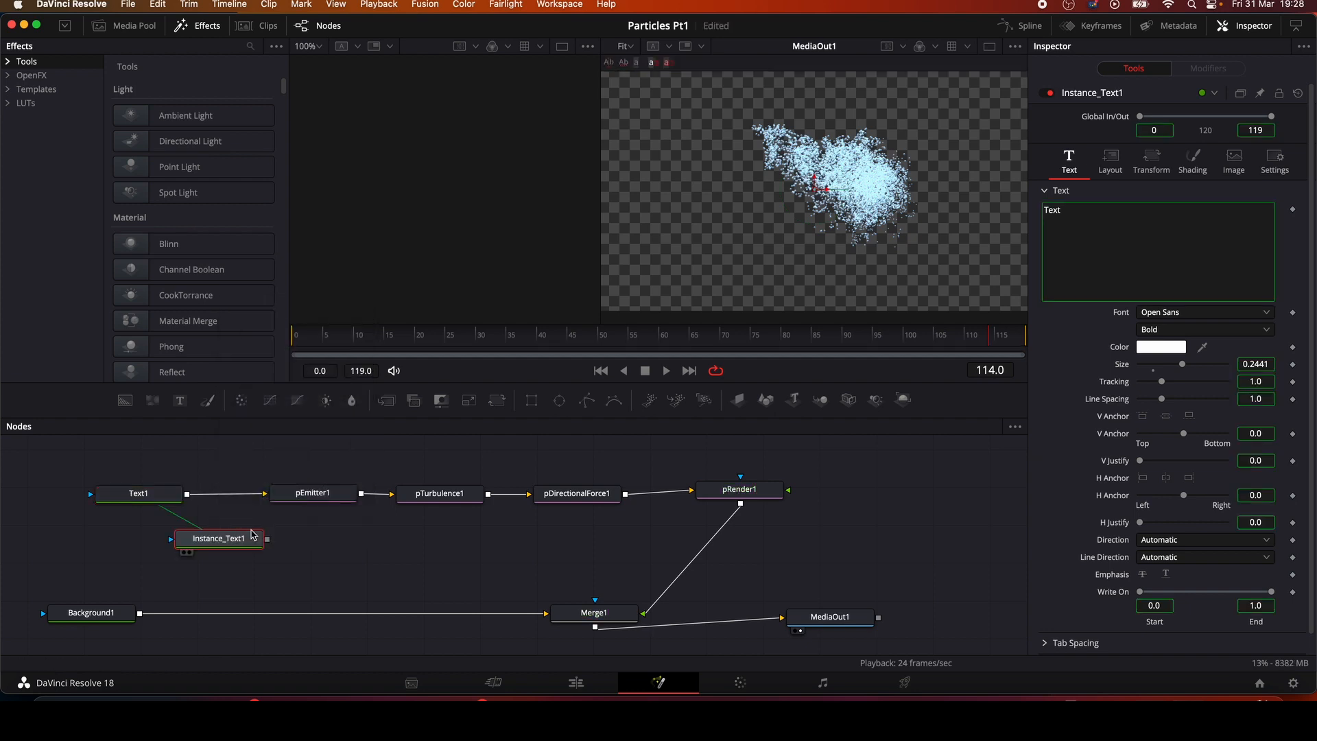
drag(248, 546, 165, 549)
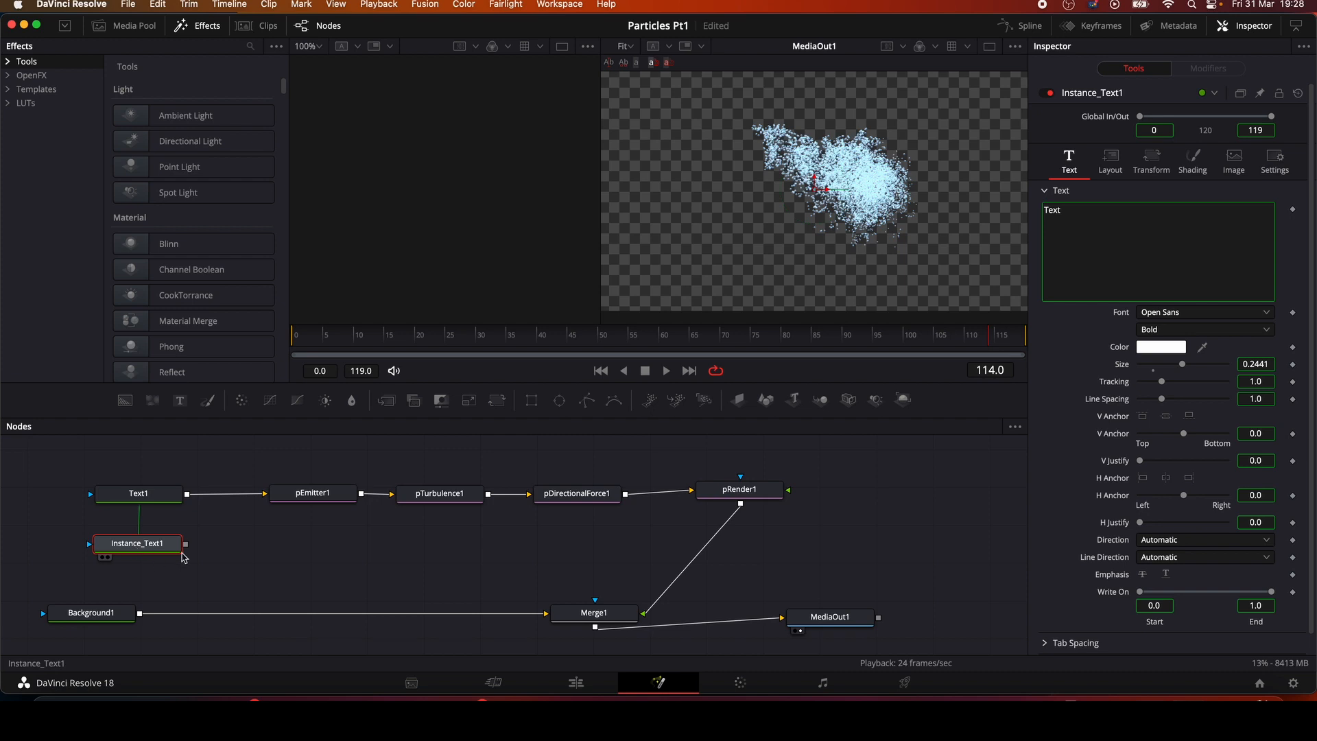
Step: Merge Instance_Text1 over Background1 with a new Merge node and play back the composite
drag(185, 543, 141, 615)
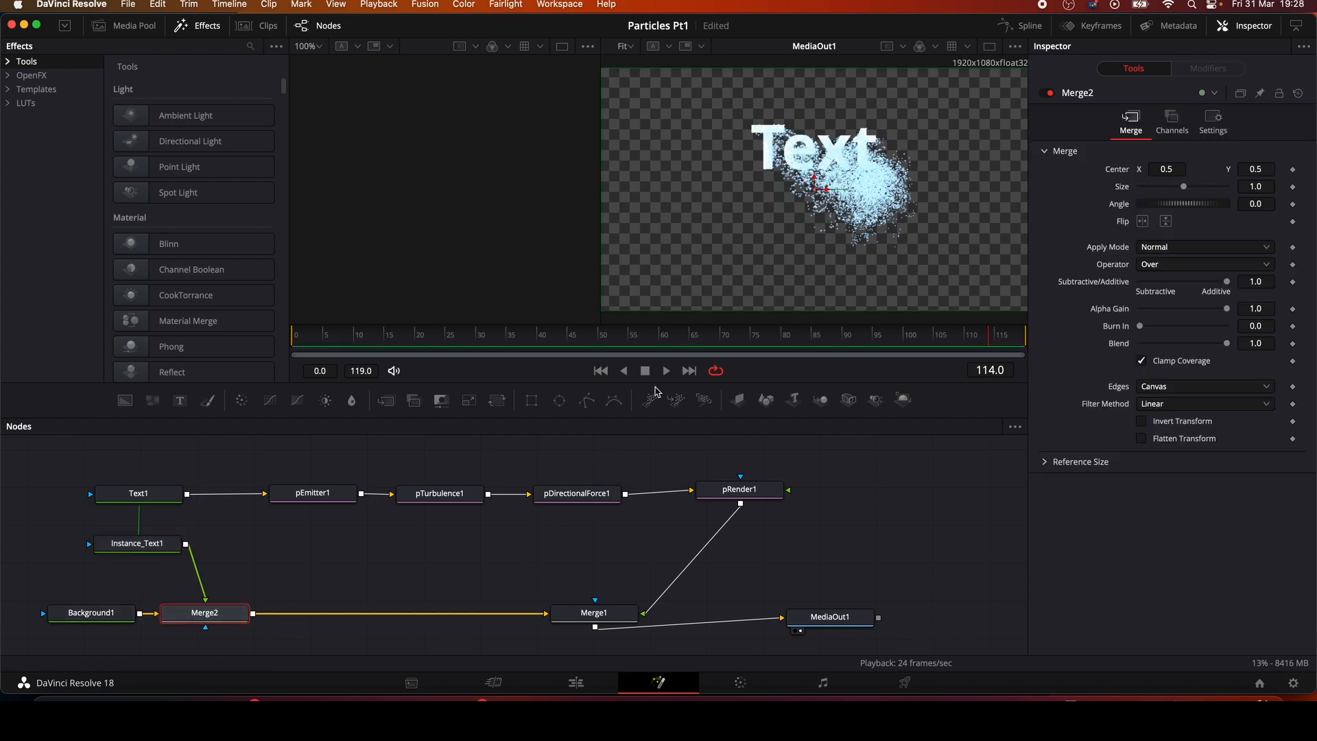
click(666, 370)
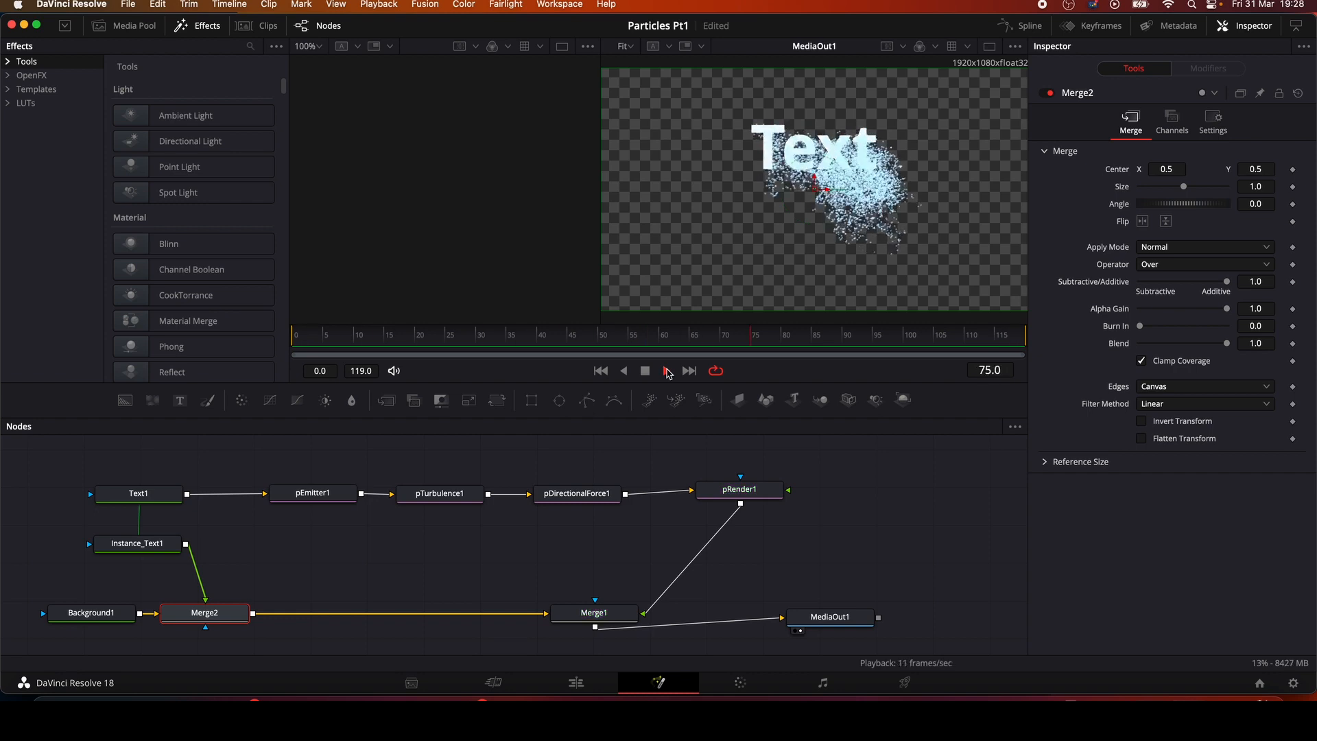
Step: Deinstance Softness X and Y in Instance_Text1's shading, and try adjusting the softness of the instanced text
click(128, 547)
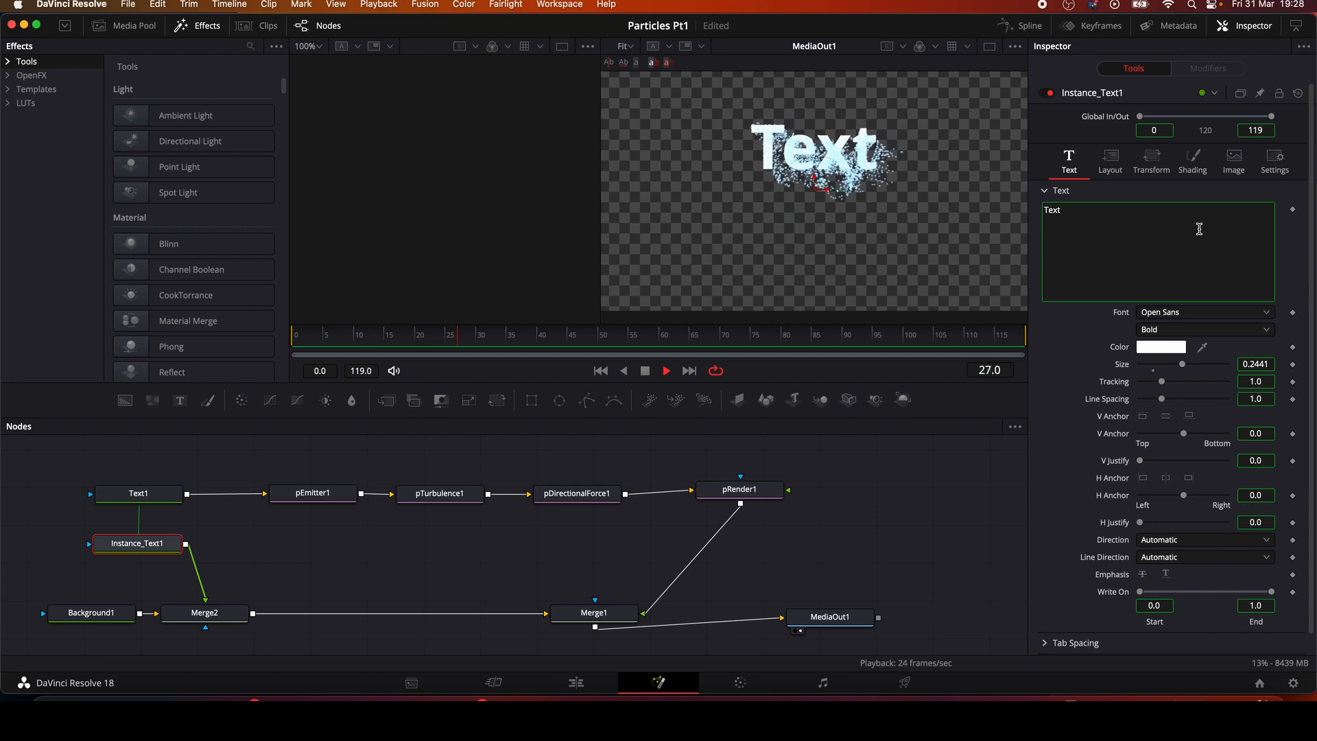
click(1197, 170)
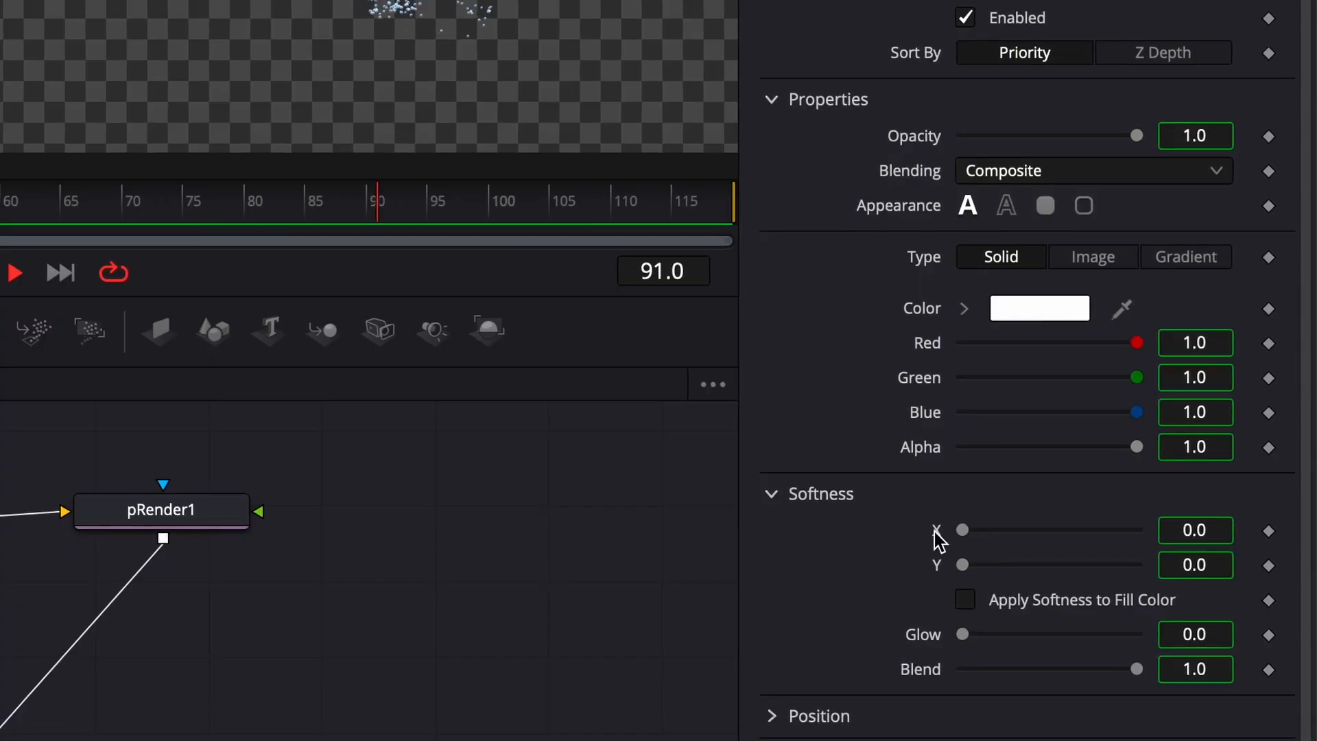
right_click(937, 535)
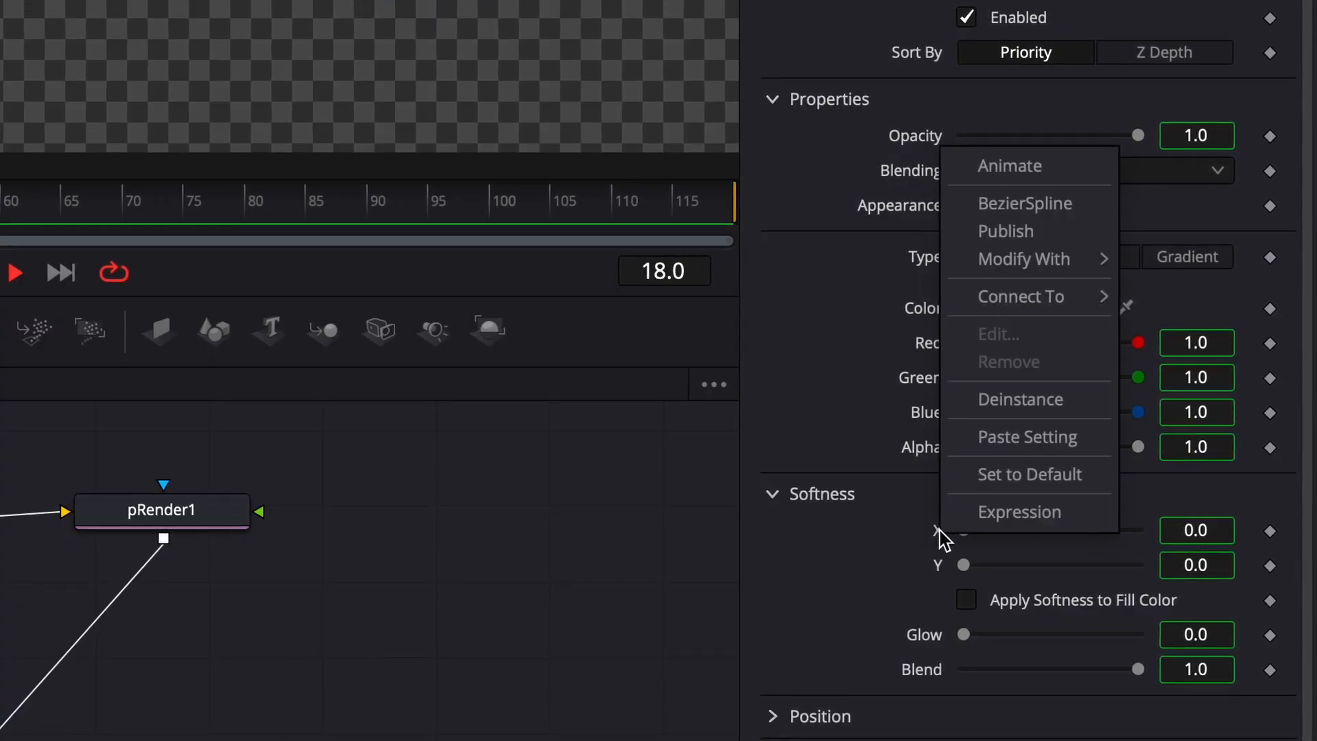
click(992, 404)
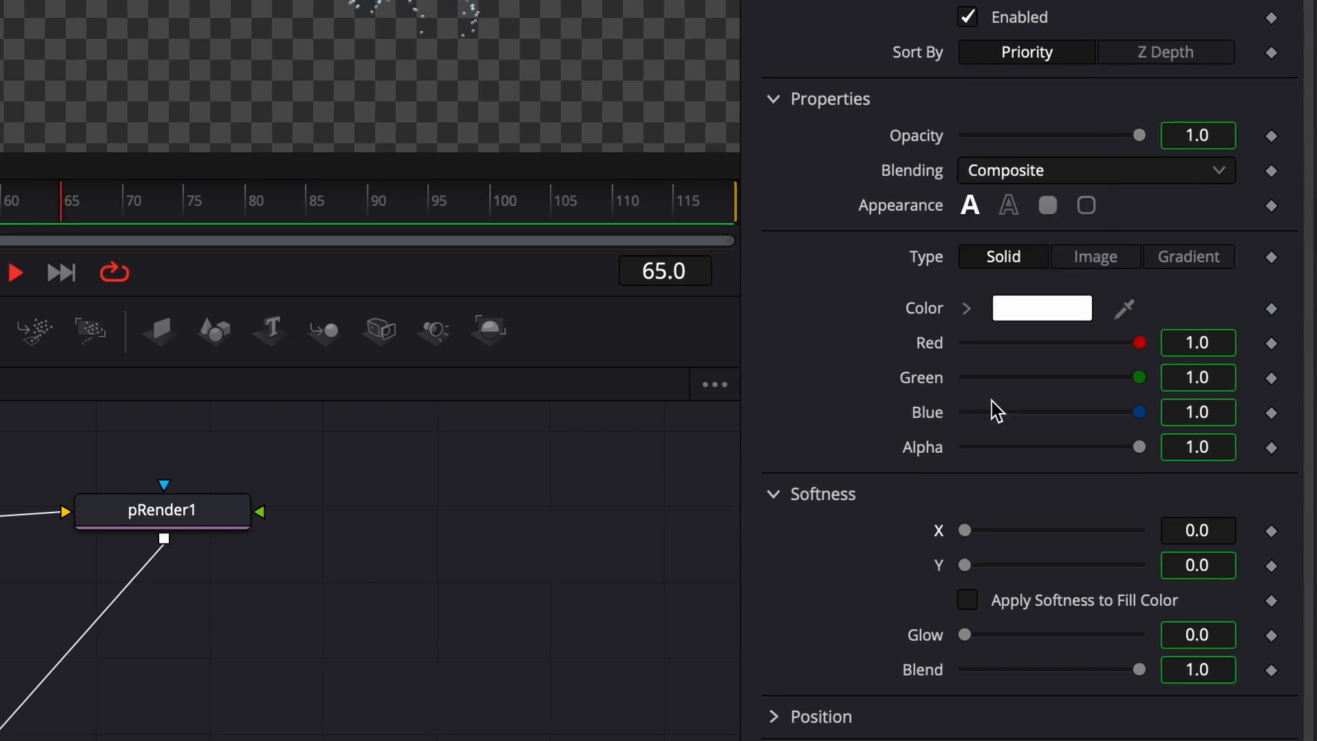
right_click(940, 568)
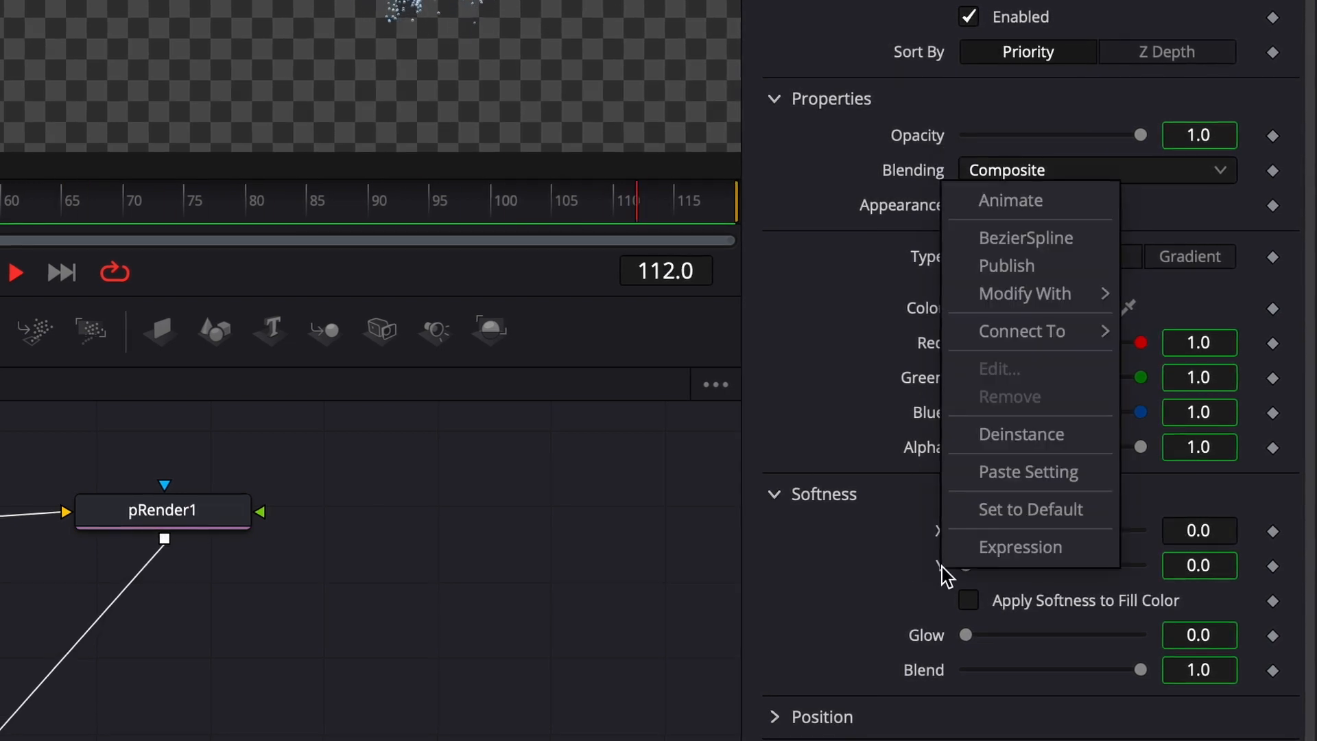
click(988, 437)
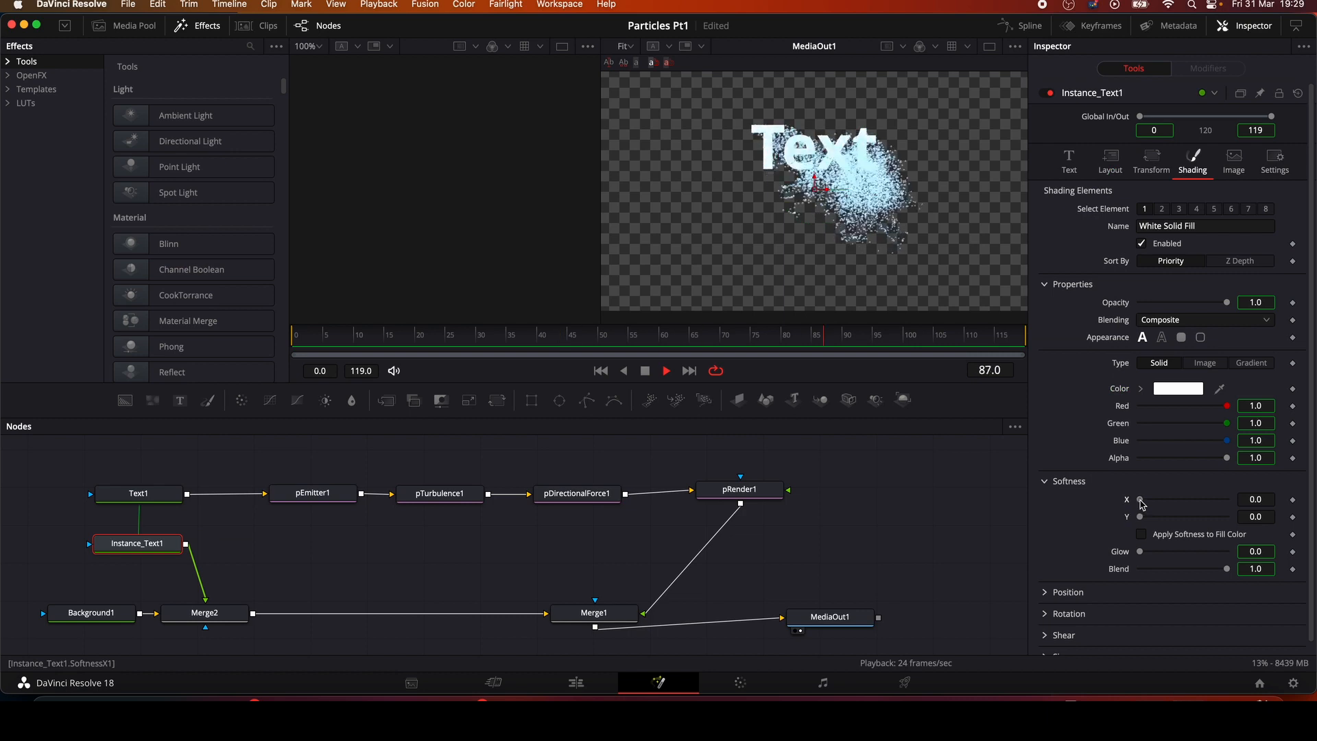
drag(1141, 501, 1145, 521)
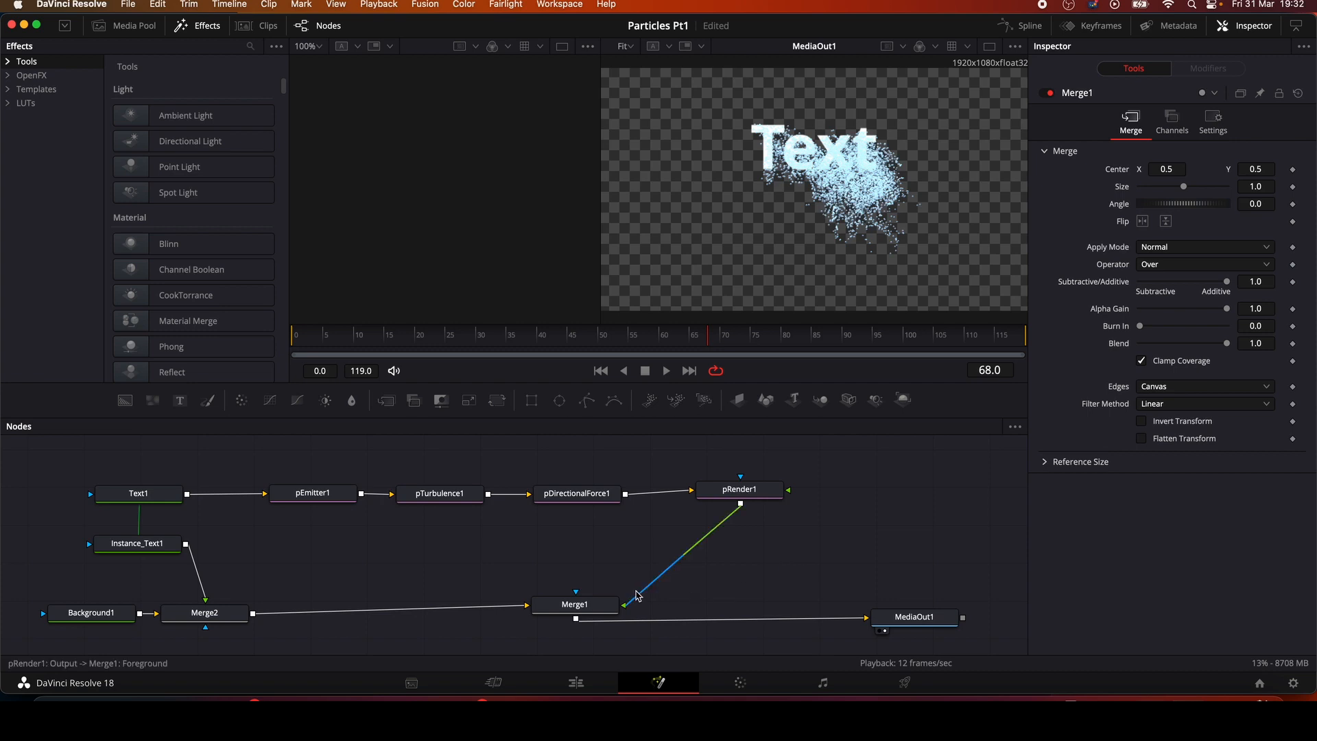
Step: Insert a Dissolve node after Merge1 and reroute pRender1's output from Merge1 to Dissolve1's foreground
click(595, 613)
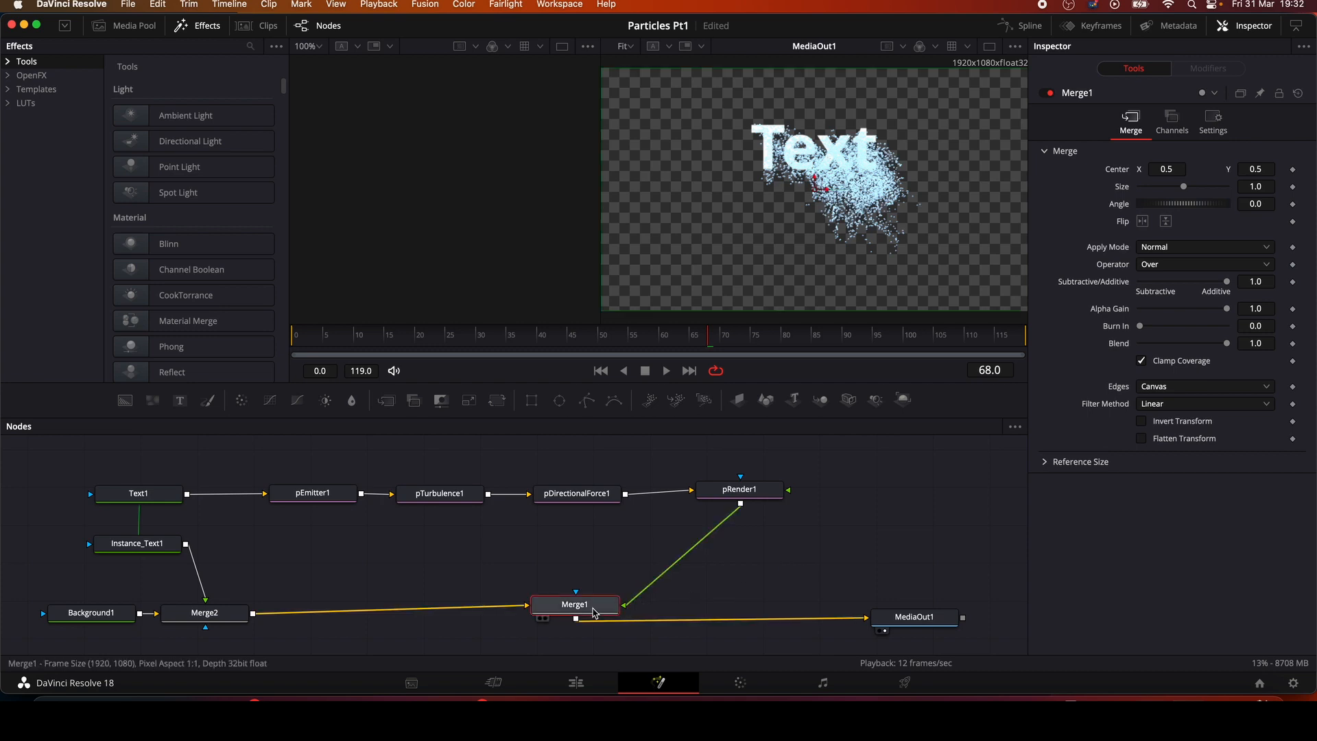
key(shift+space)
text(dis)
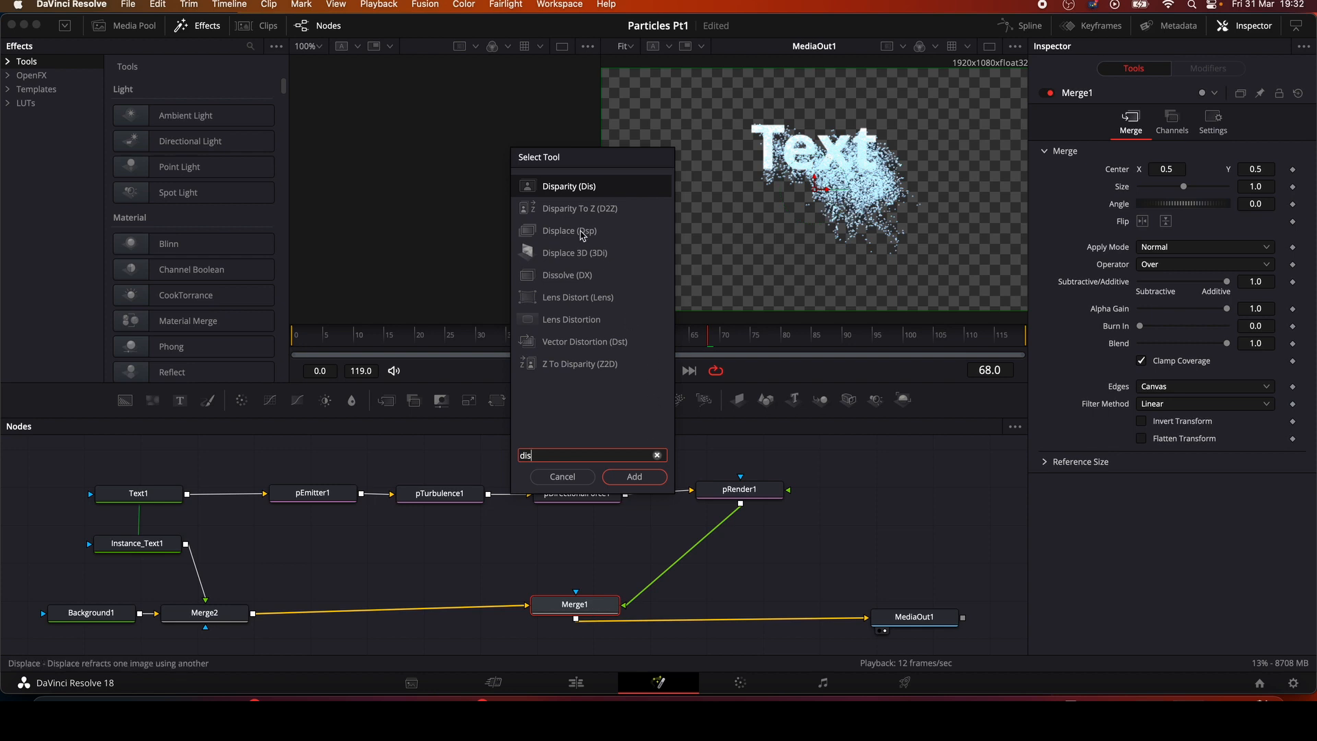
click(568, 275)
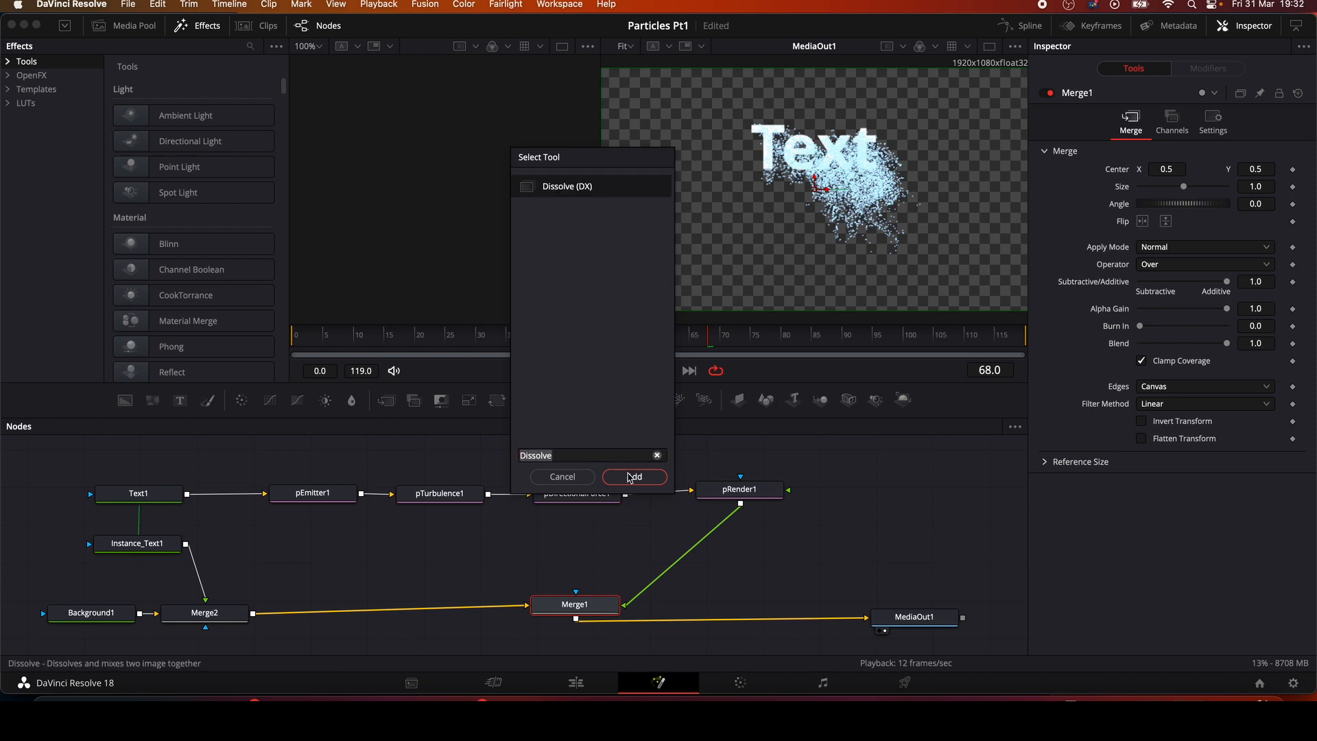
click(630, 478)
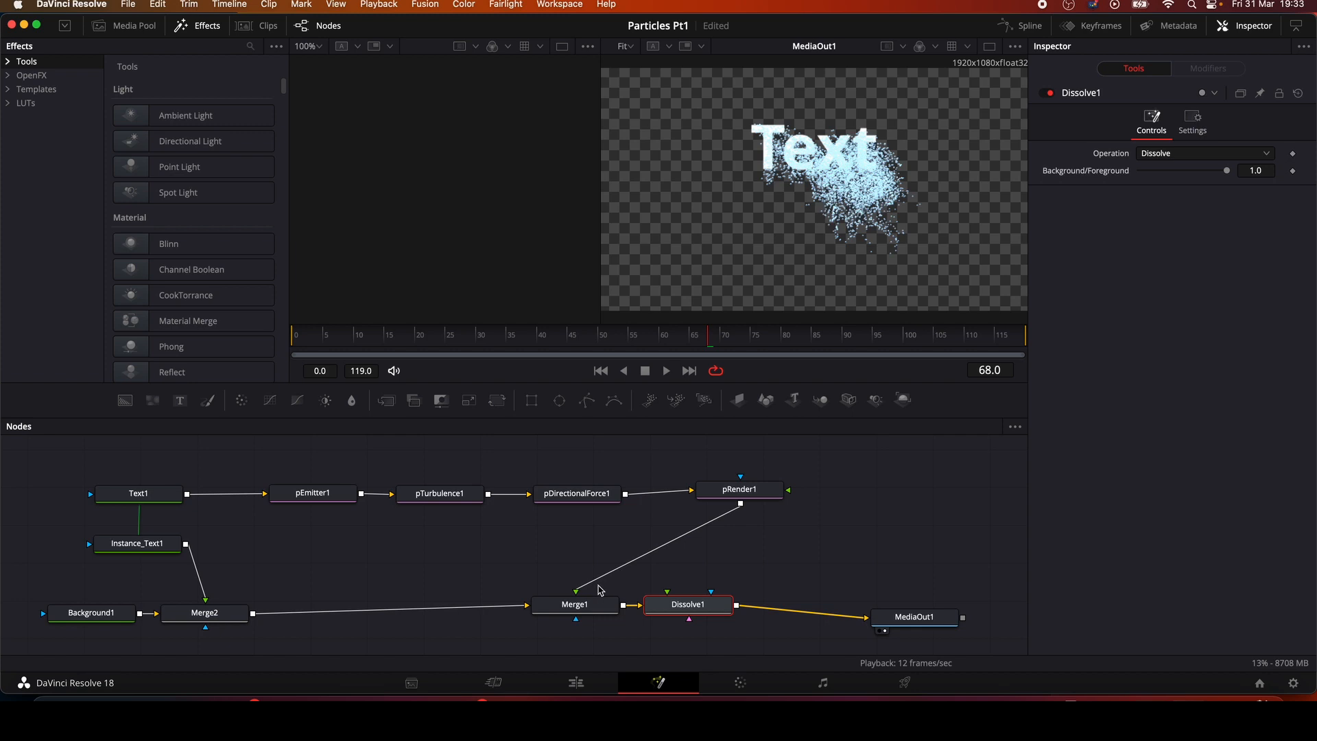
drag(600, 590, 598, 584)
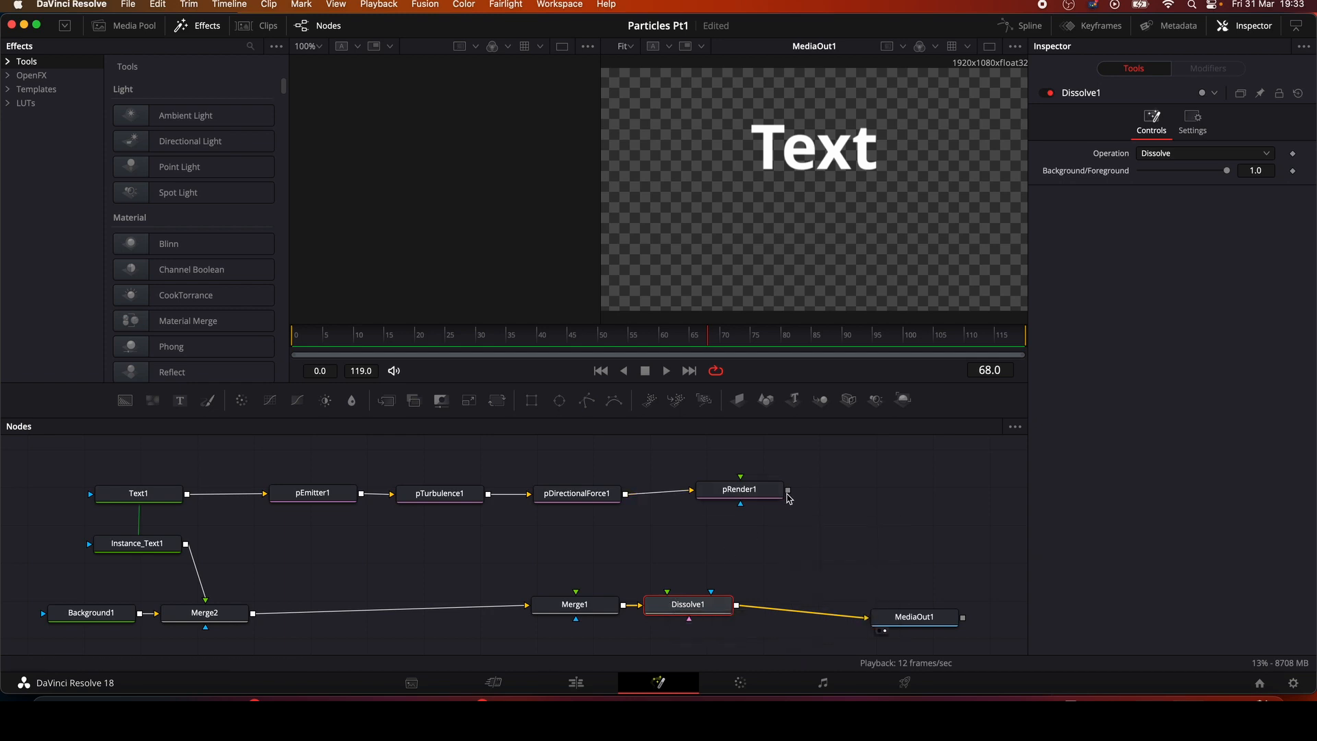
drag(788, 490, 711, 593)
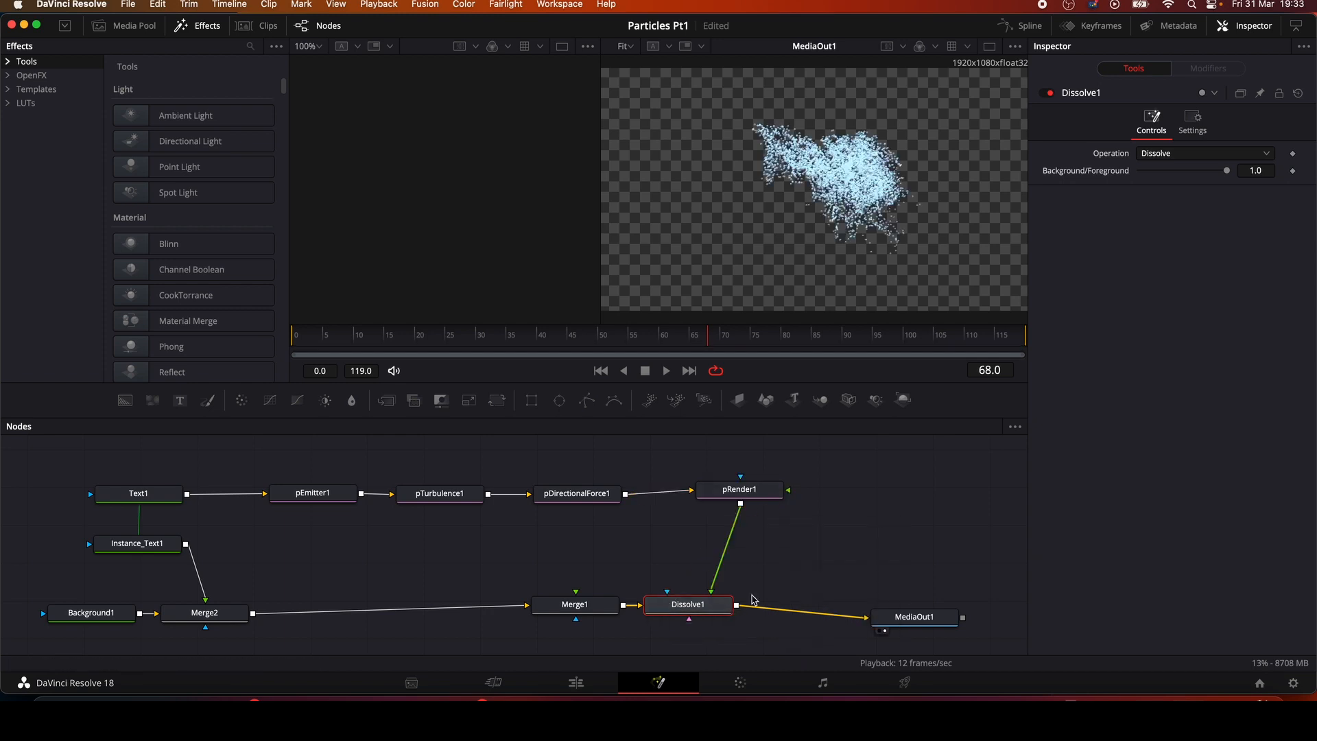
Step: Keyframe Dissolve1's Background/Foreground from 0.0 at frame 0 to 1.0 at frame 60, and play back the transition
drag(1227, 173, 1138, 178)
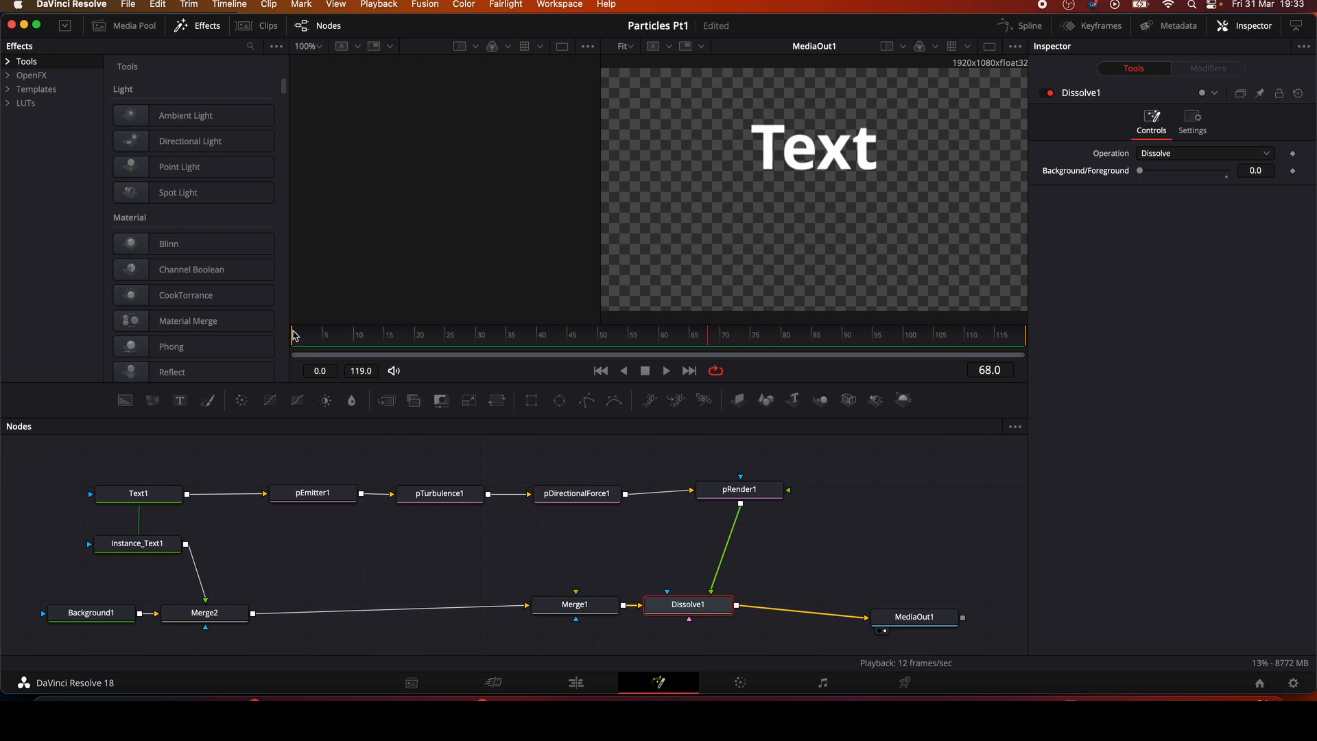
click(296, 342)
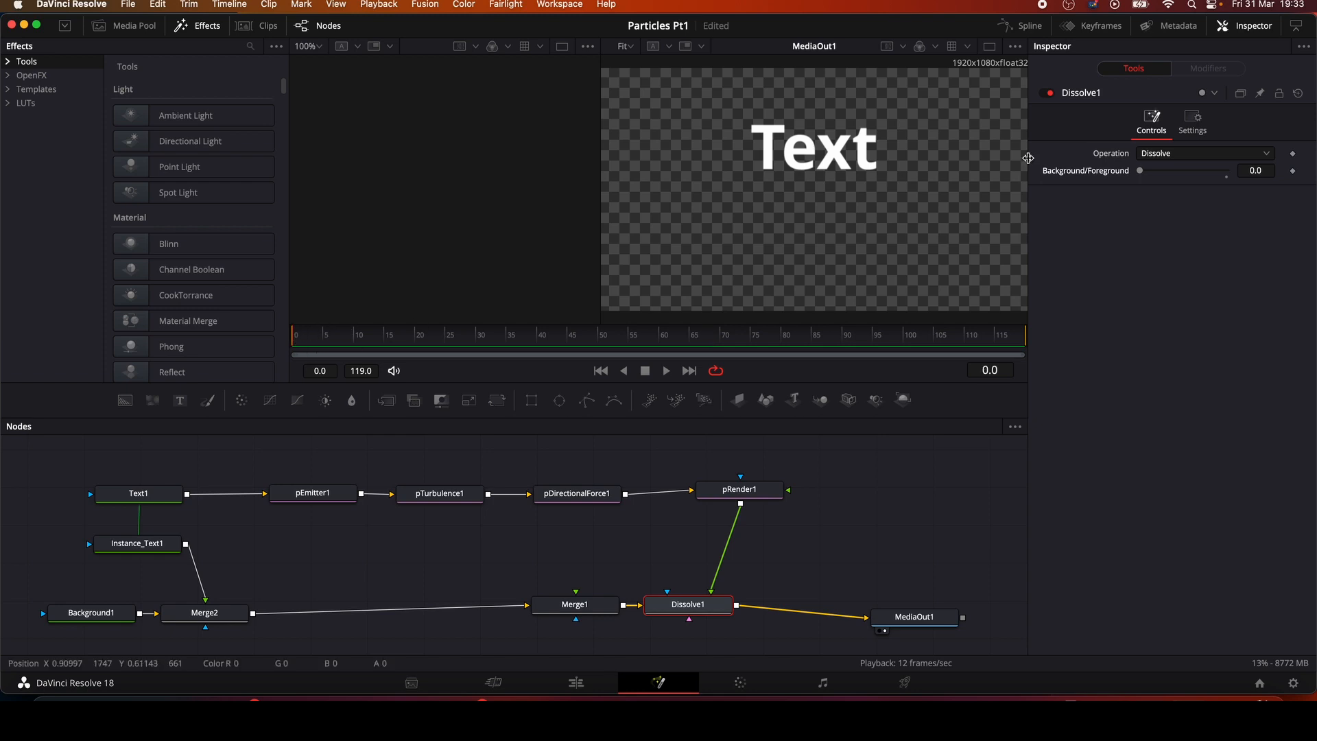
click(1292, 172)
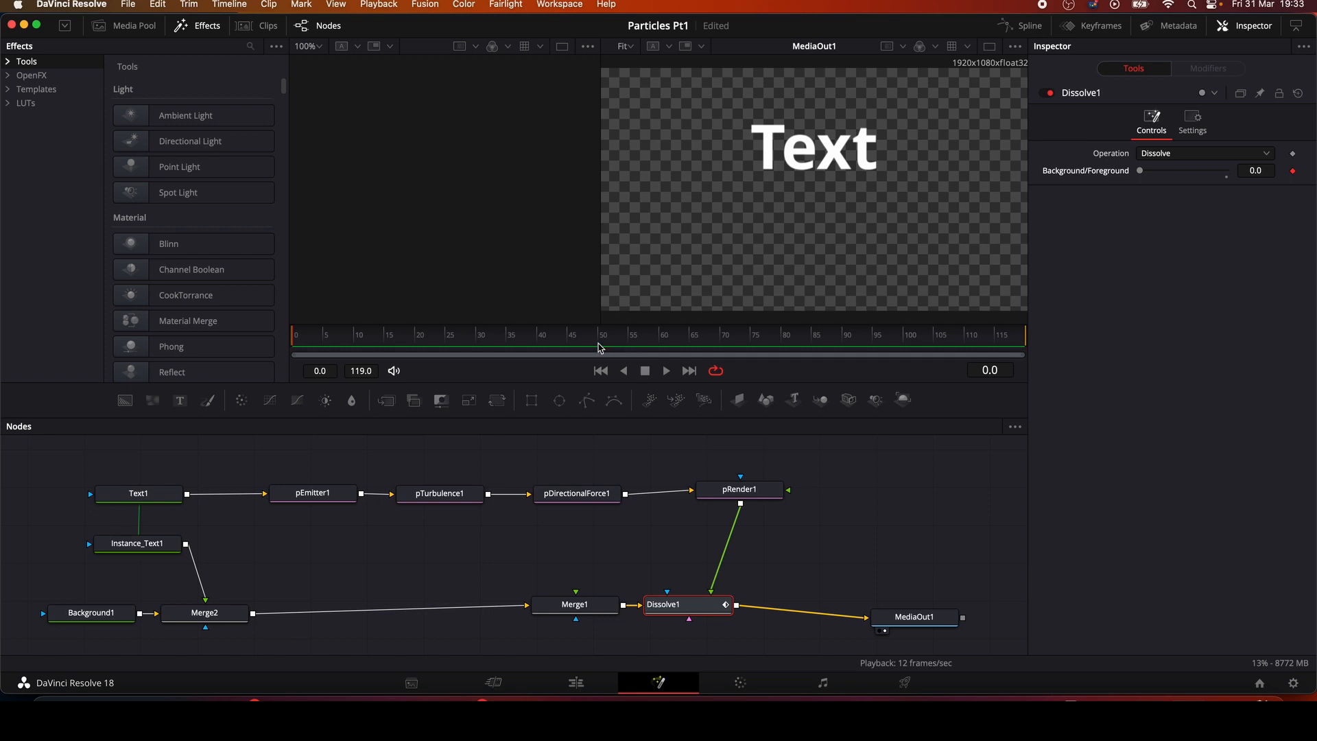
click(661, 341)
drag(1140, 175, 1232, 177)
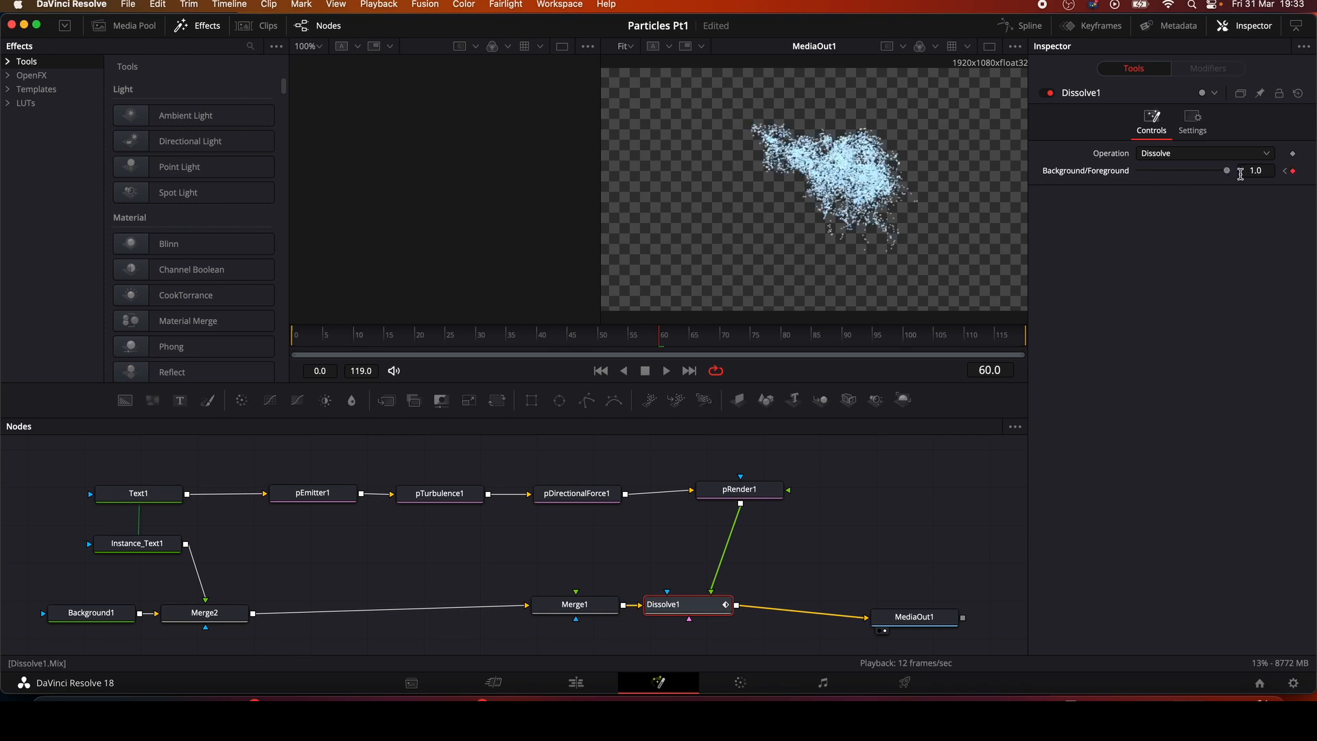
click(667, 371)
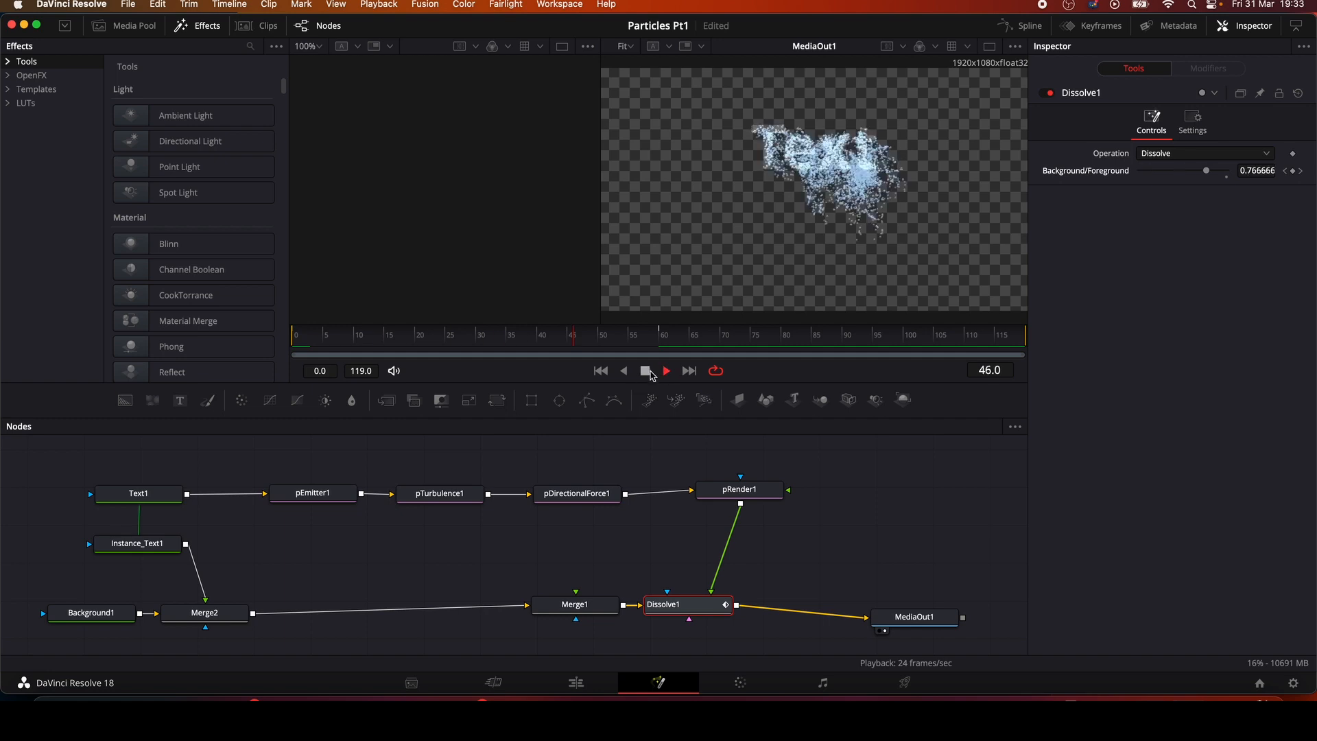
click(645, 370)
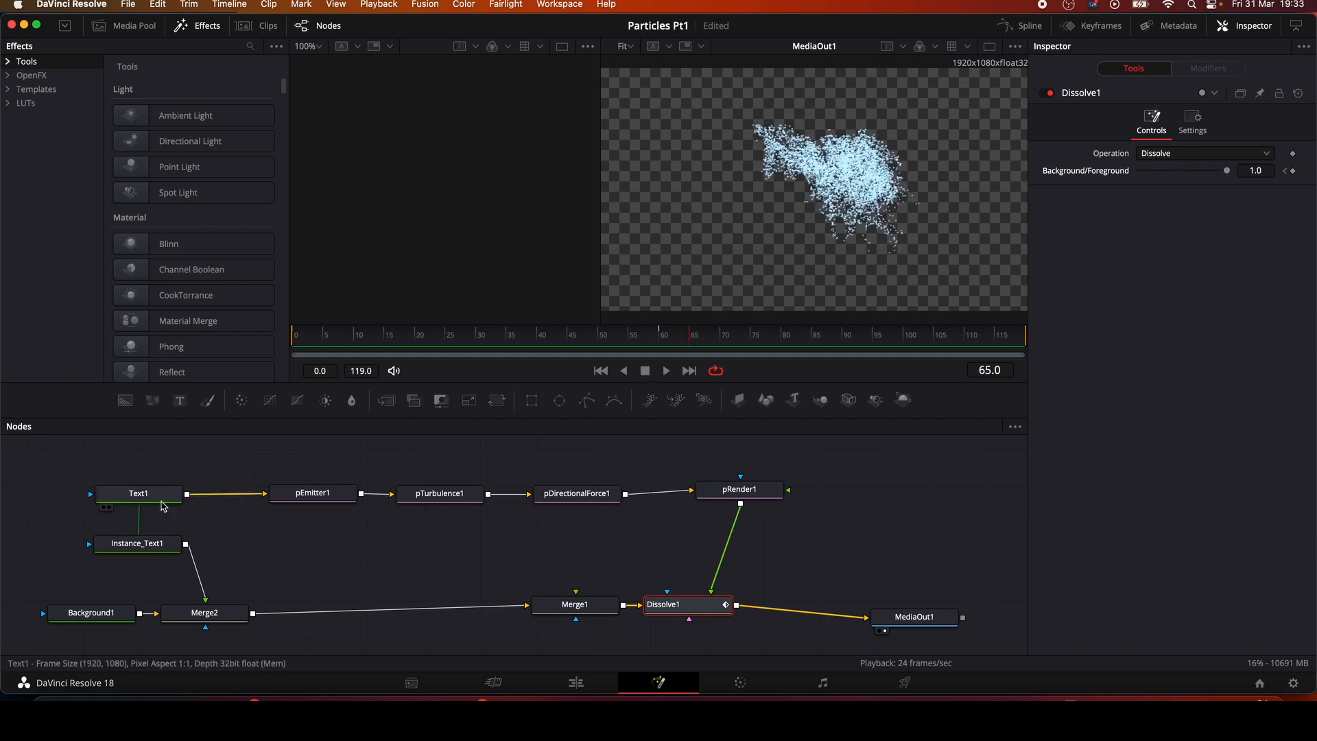
Step: Set Text1's shading type to Gradient with Red as the start color, and play back from frame 0
click(161, 503)
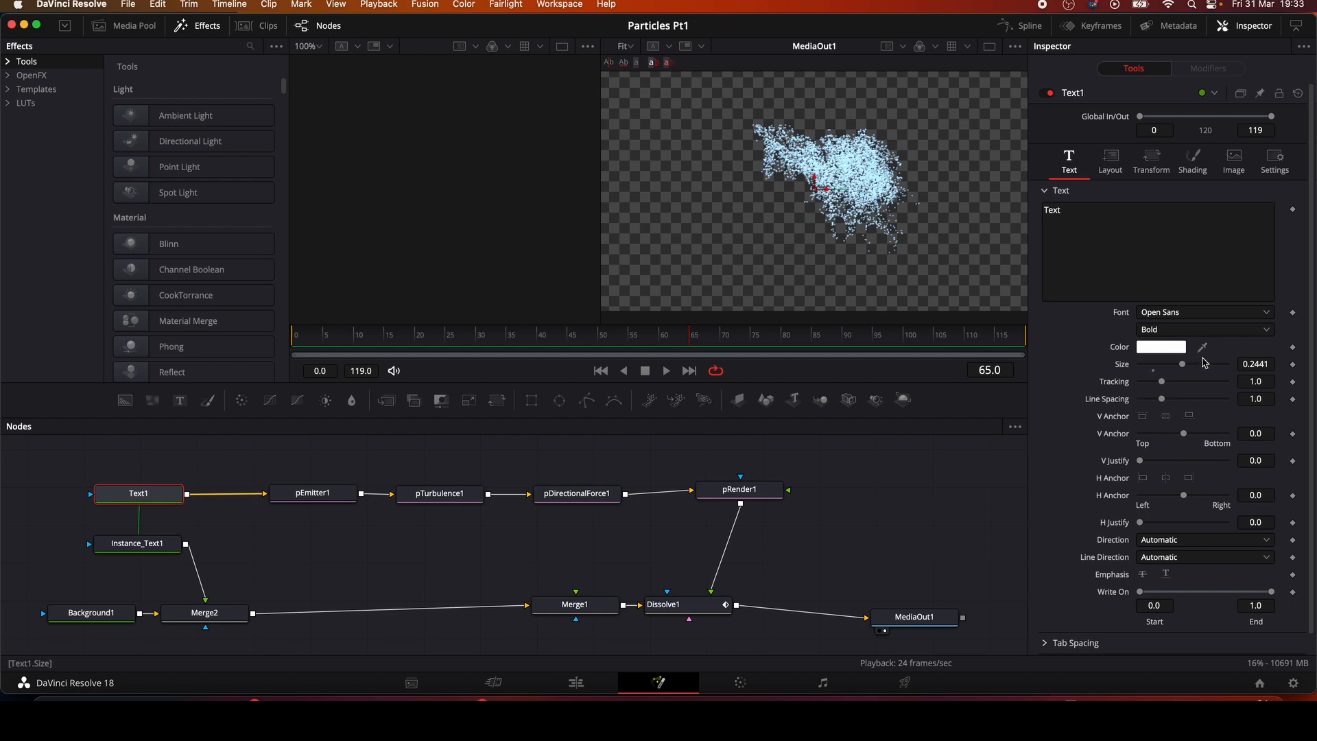
click(1197, 173)
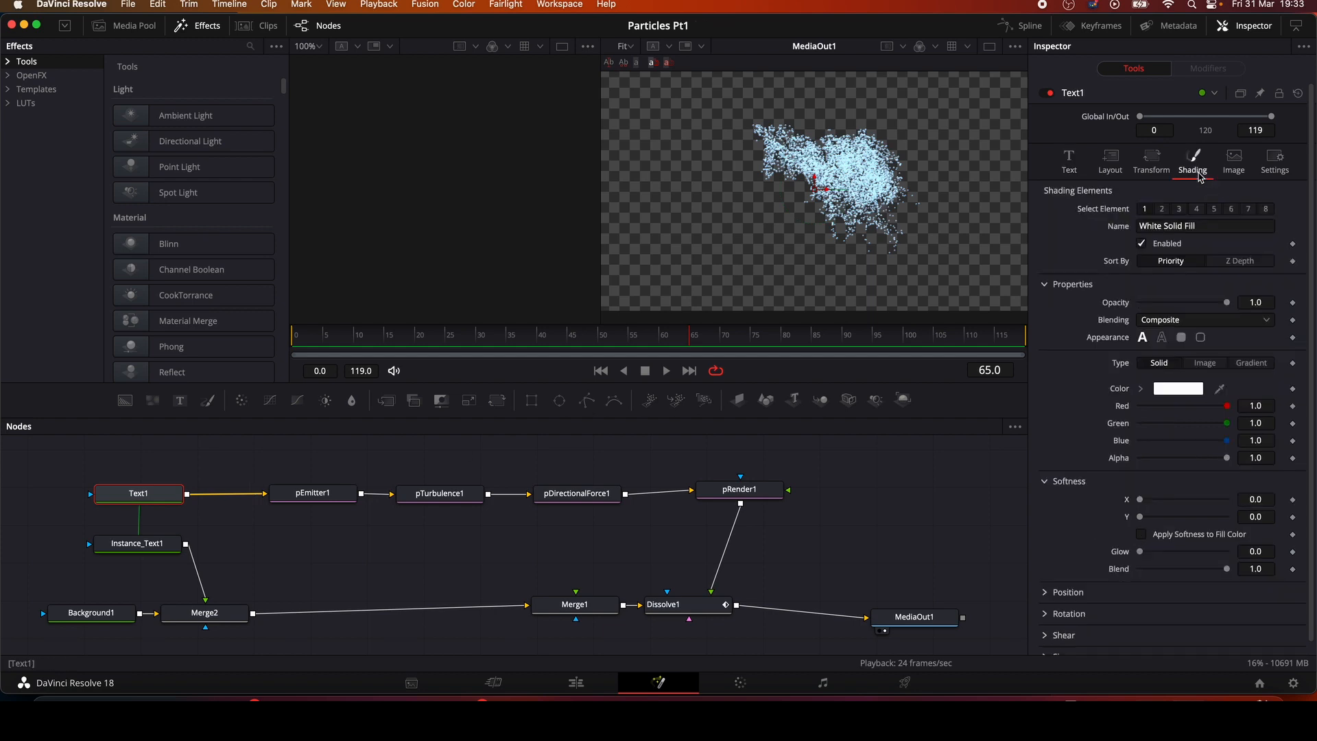
click(1251, 362)
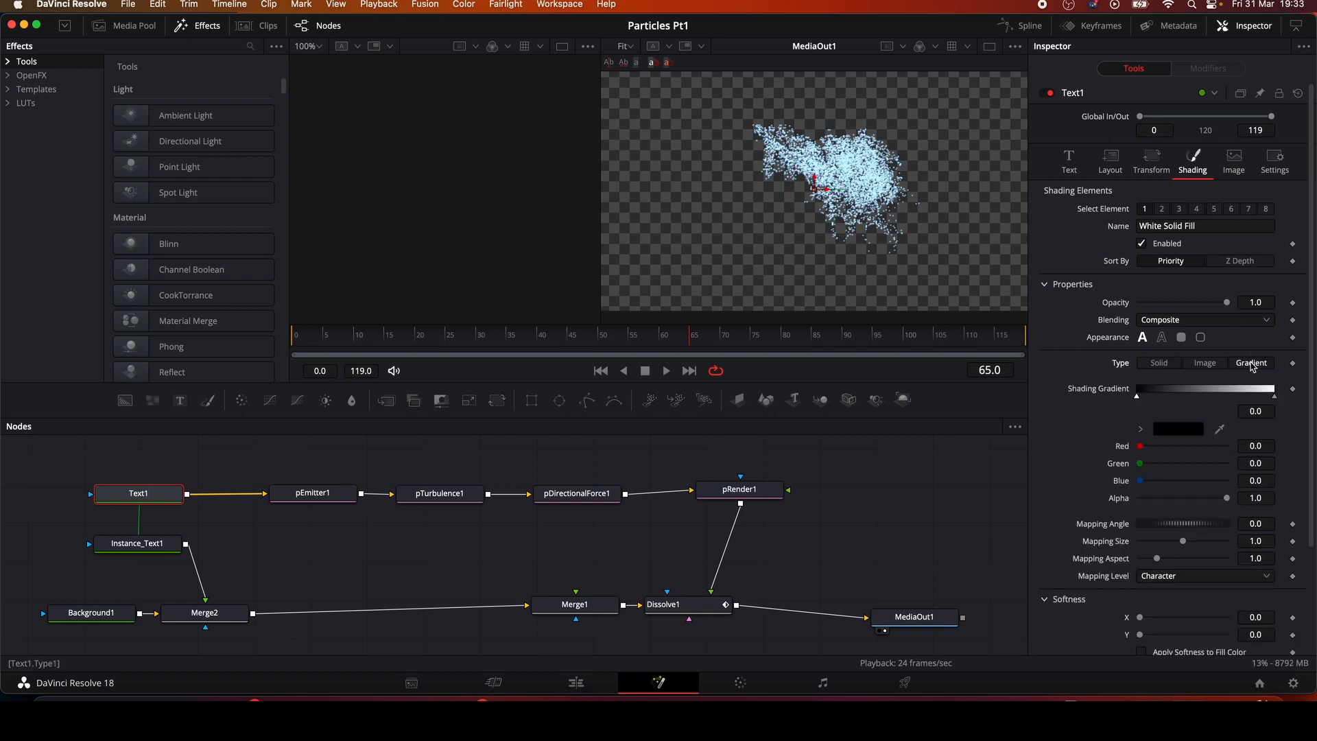
click(1179, 430)
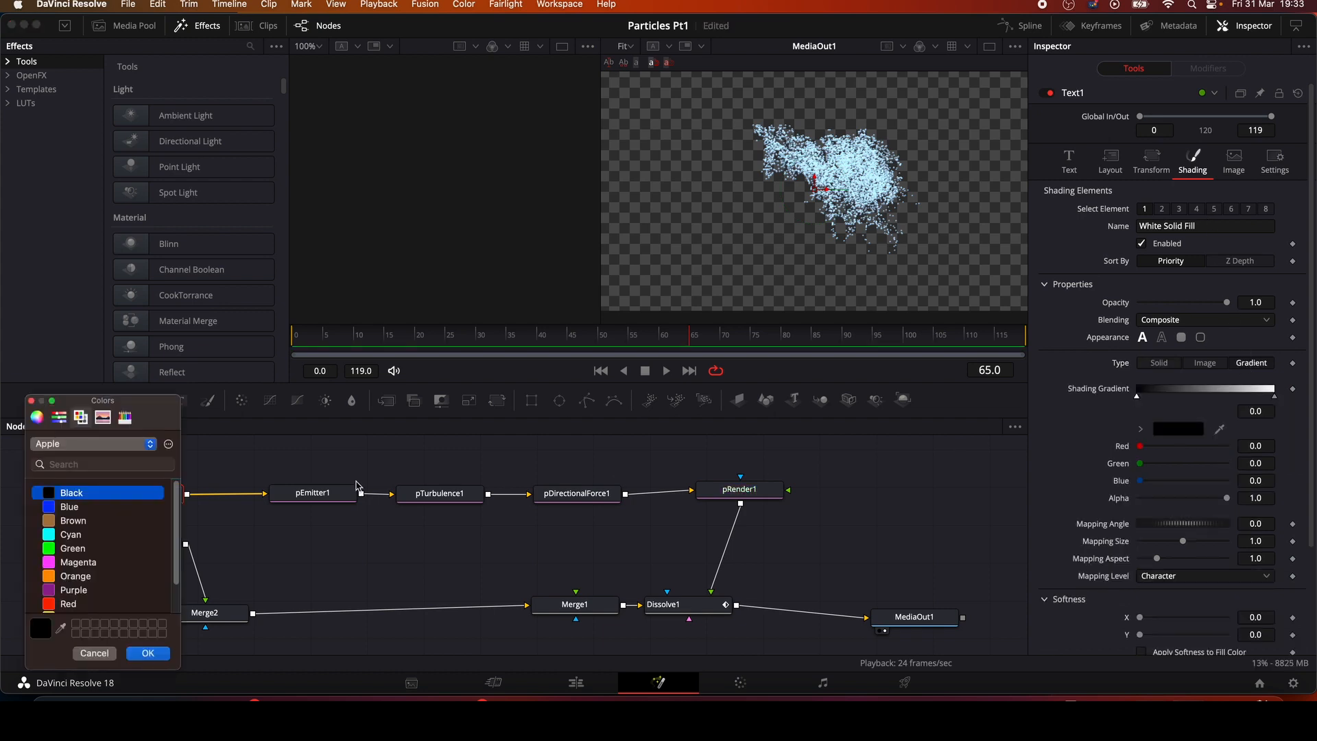
click(69, 604)
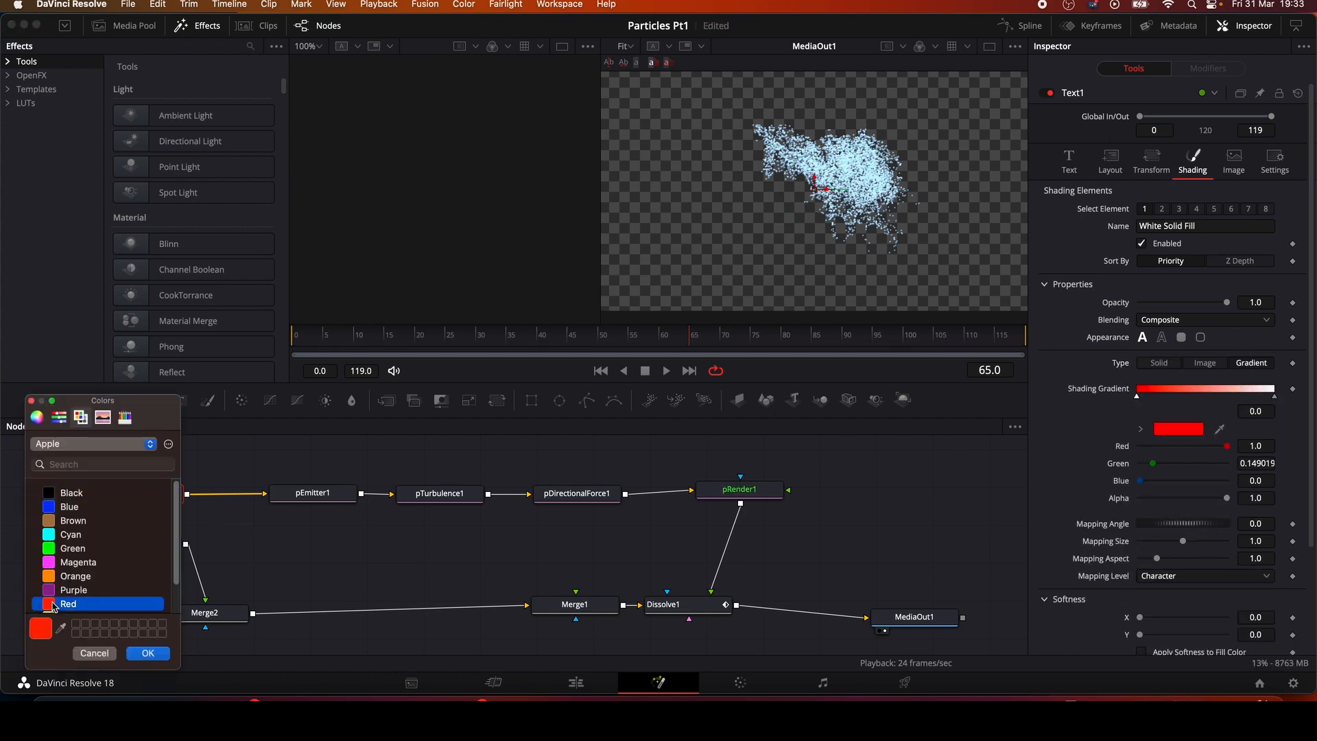
click(152, 654)
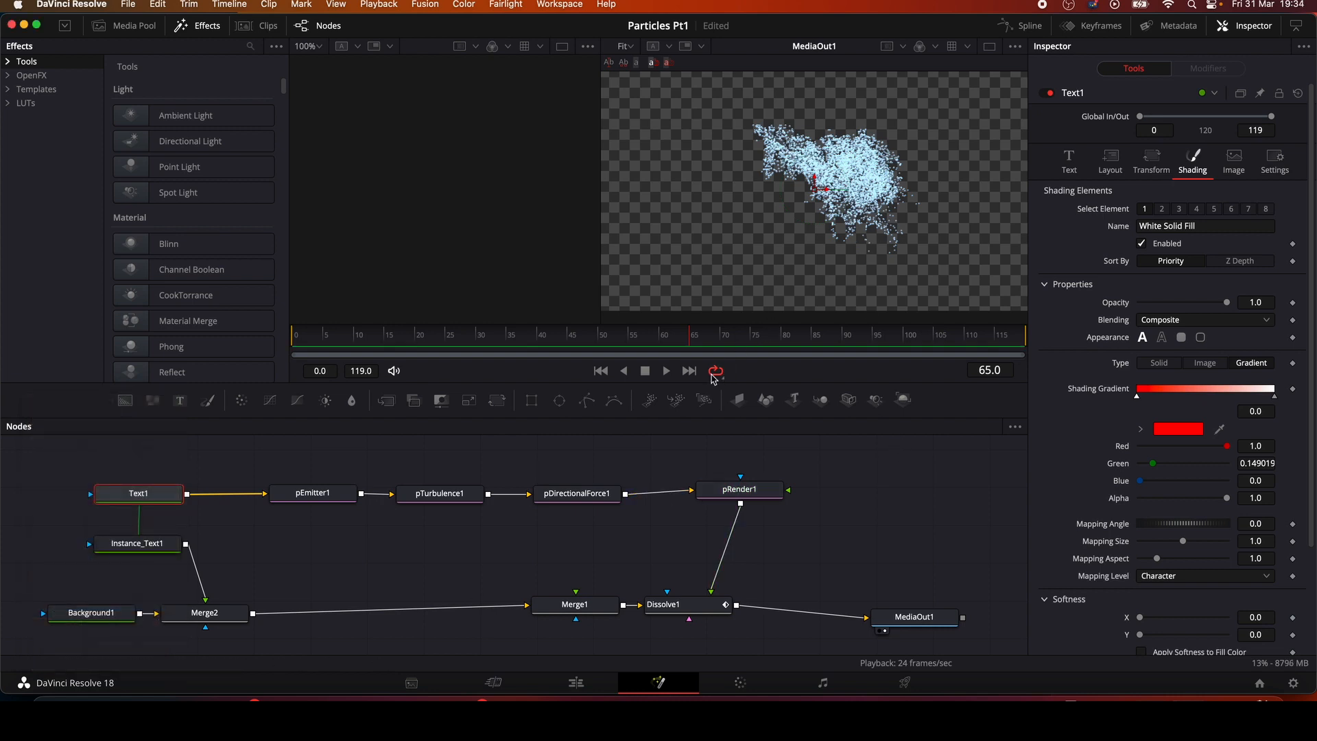
click(296, 342)
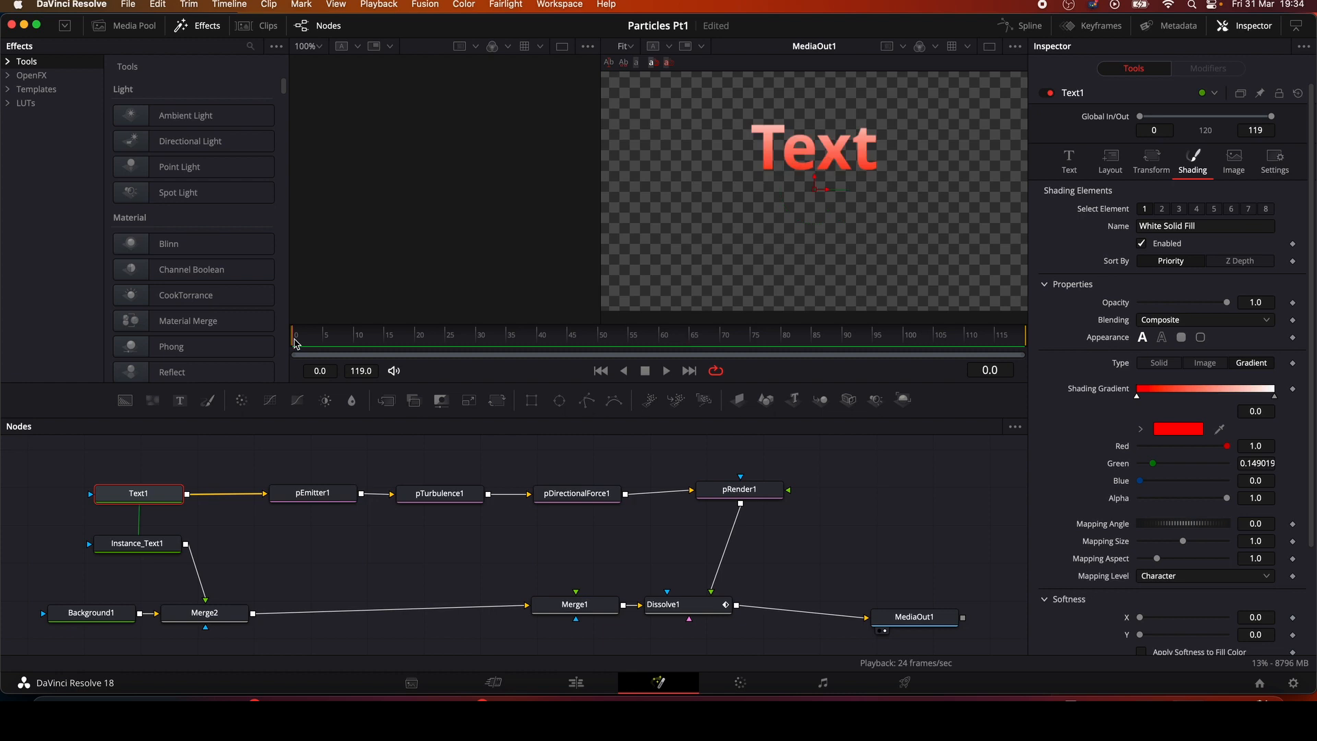
click(666, 370)
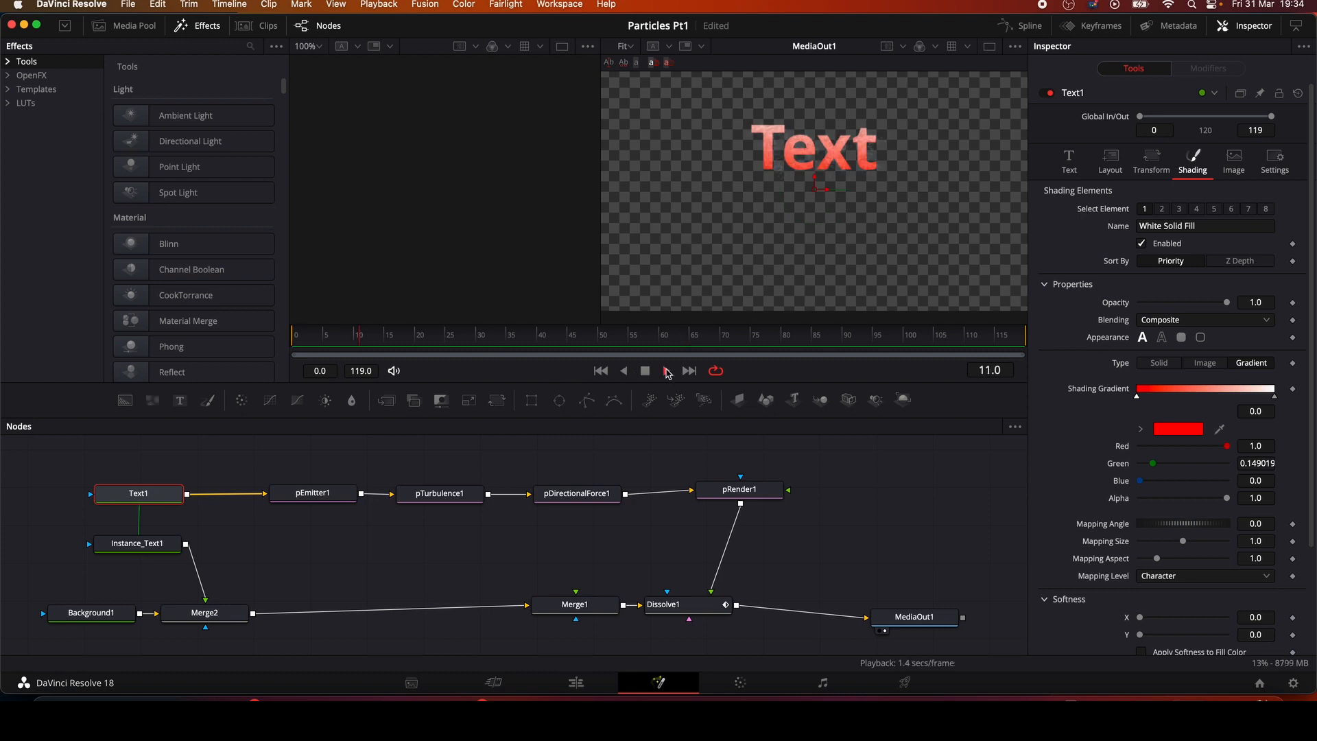
Step: Set pEmitter1's Color to Use Color from Region so the particles take the text's gradient
click(336, 495)
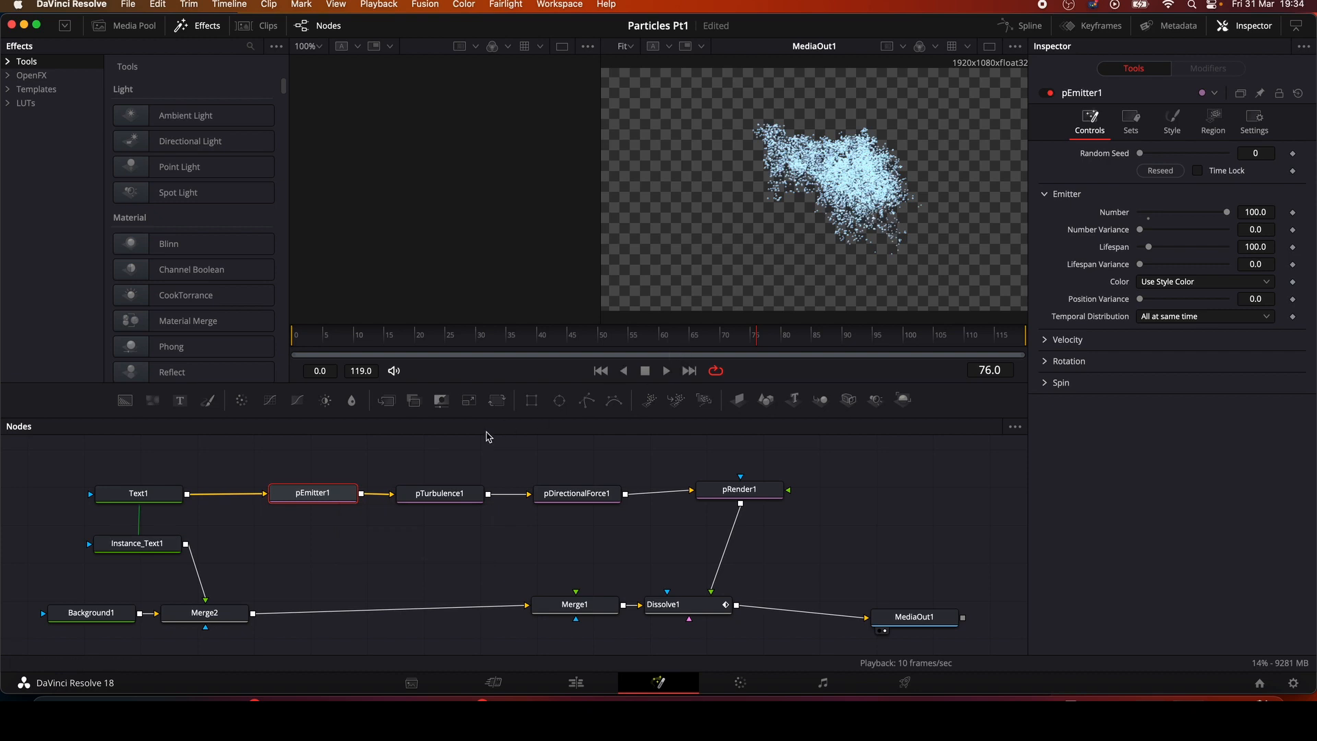
click(145, 492)
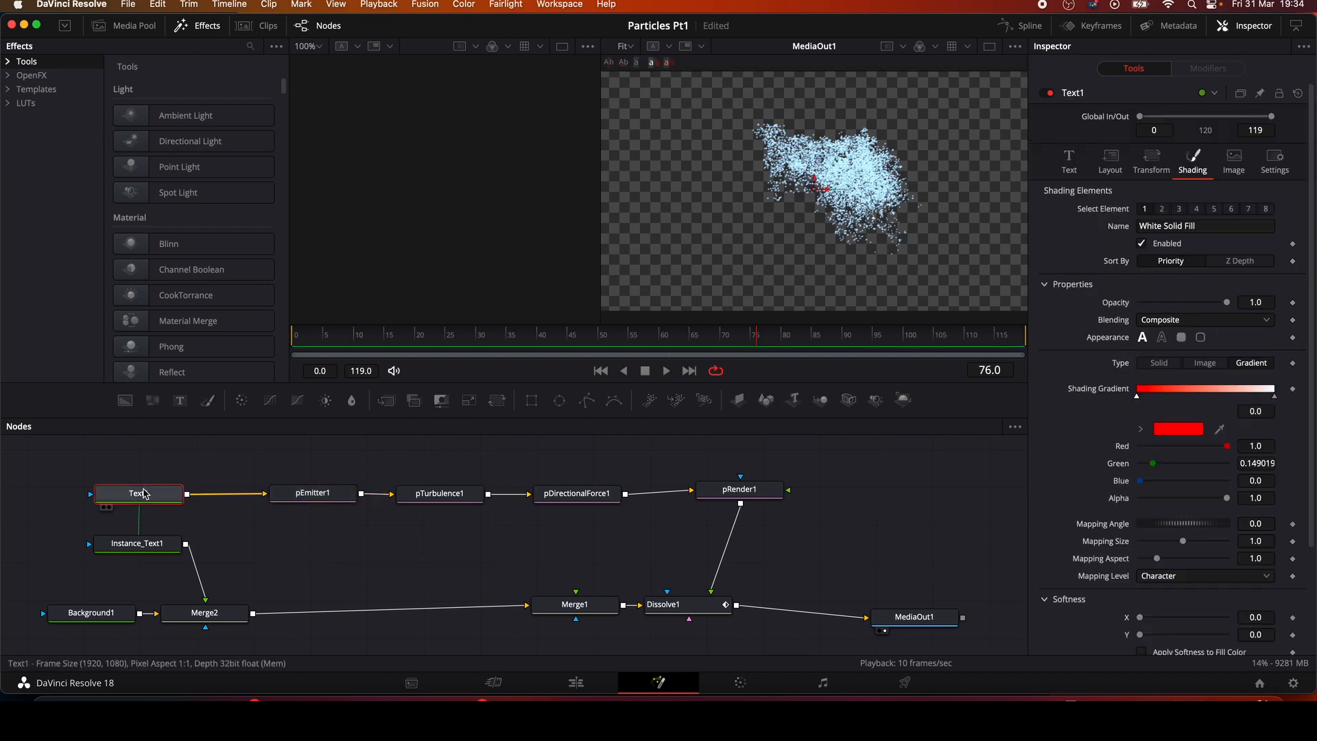
click(325, 496)
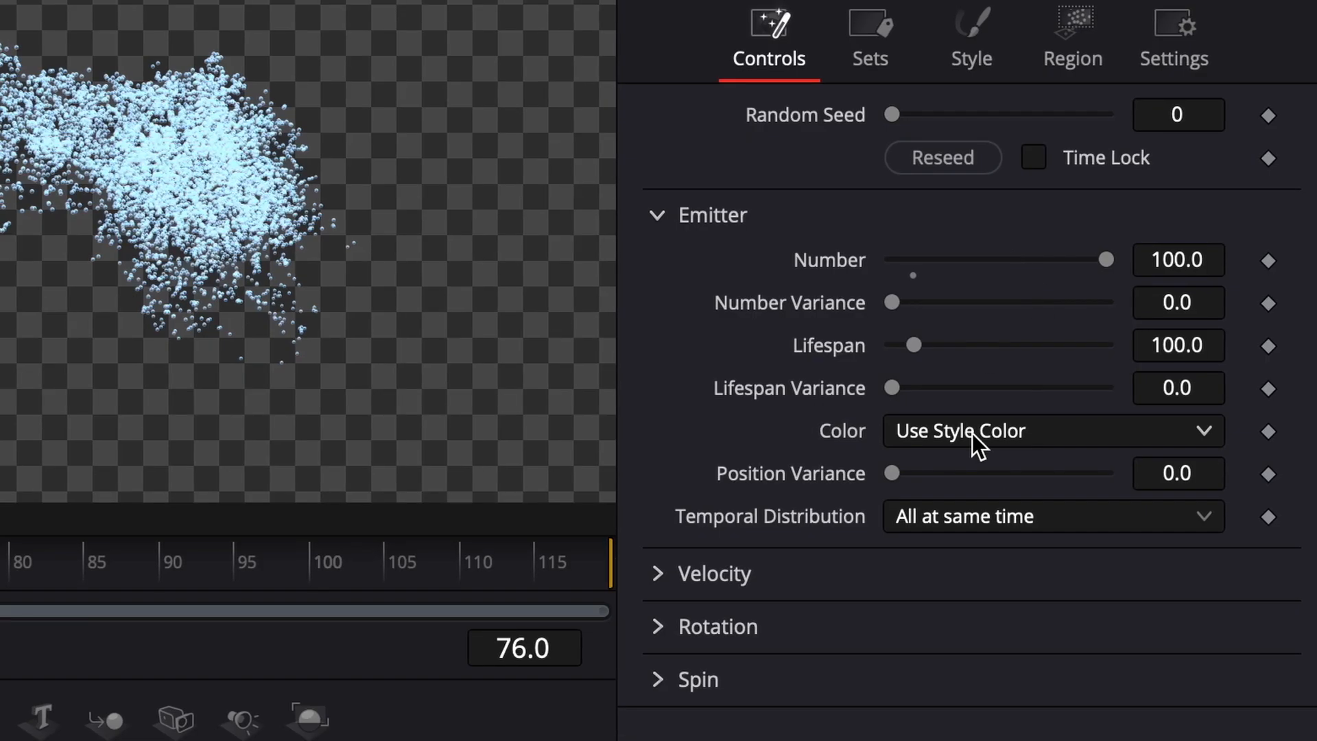
click(1173, 282)
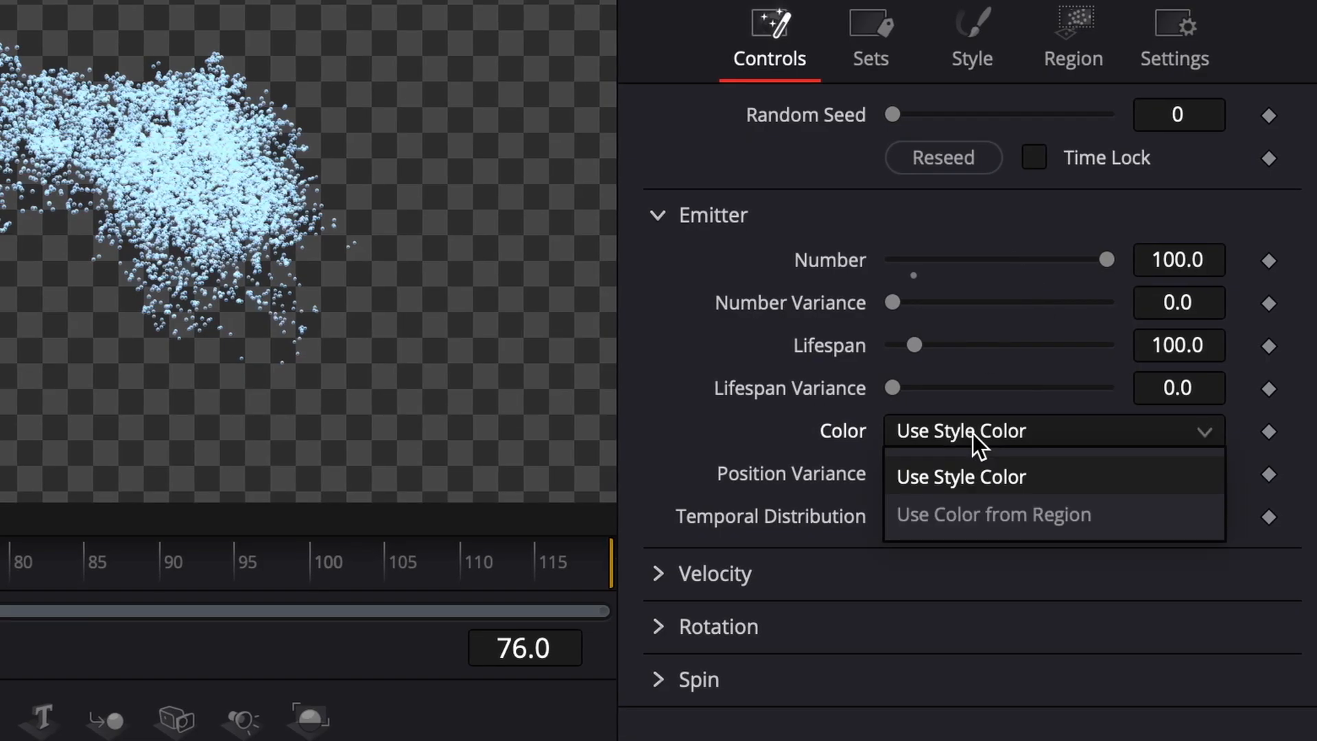
click(973, 516)
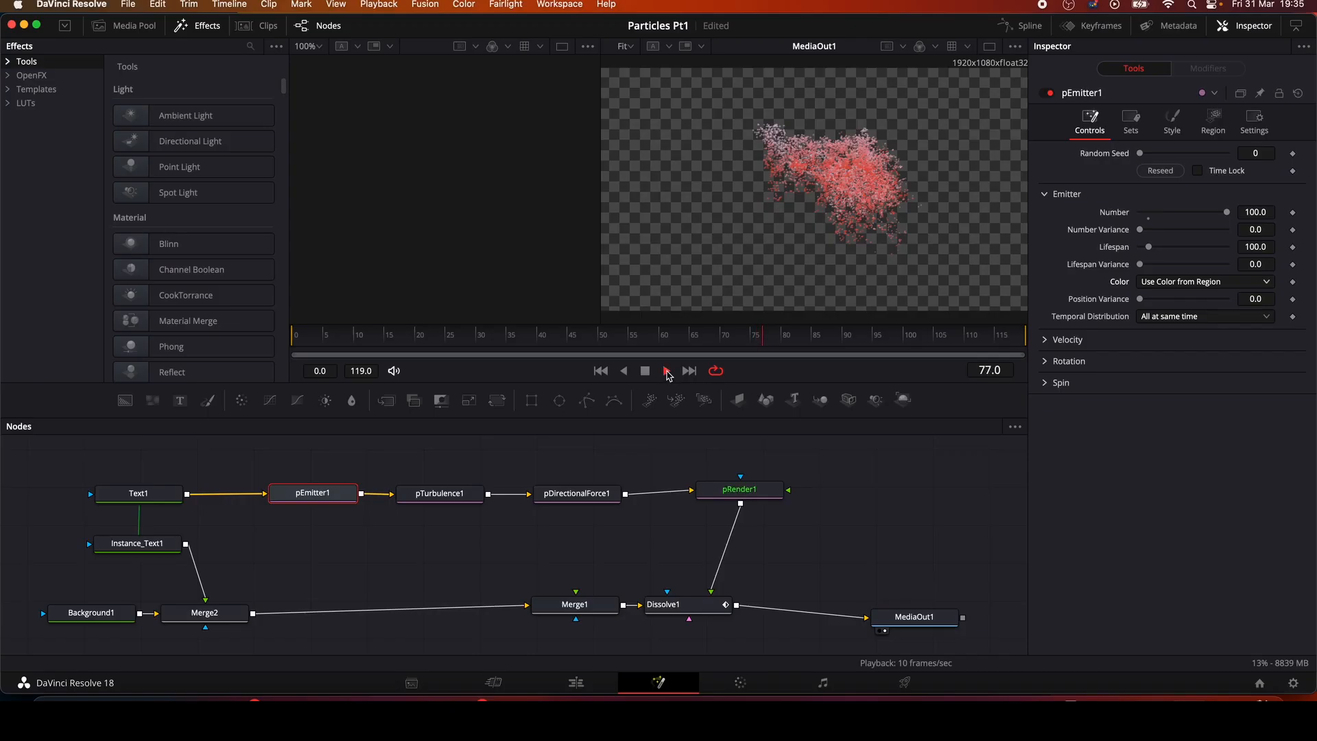
Step: Review the recolored particle effect in playback, both in the Fusion composition and on the Edit page timeline
click(667, 370)
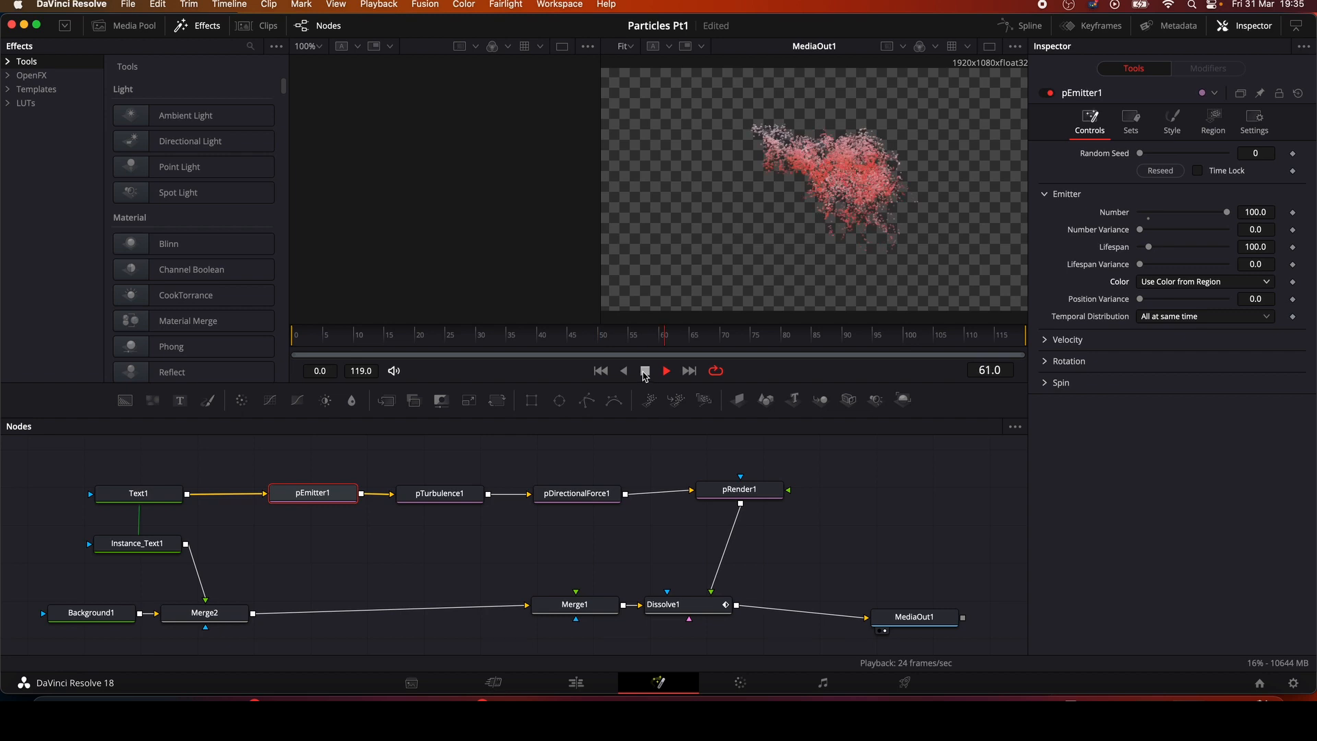
click(645, 371)
click(580, 682)
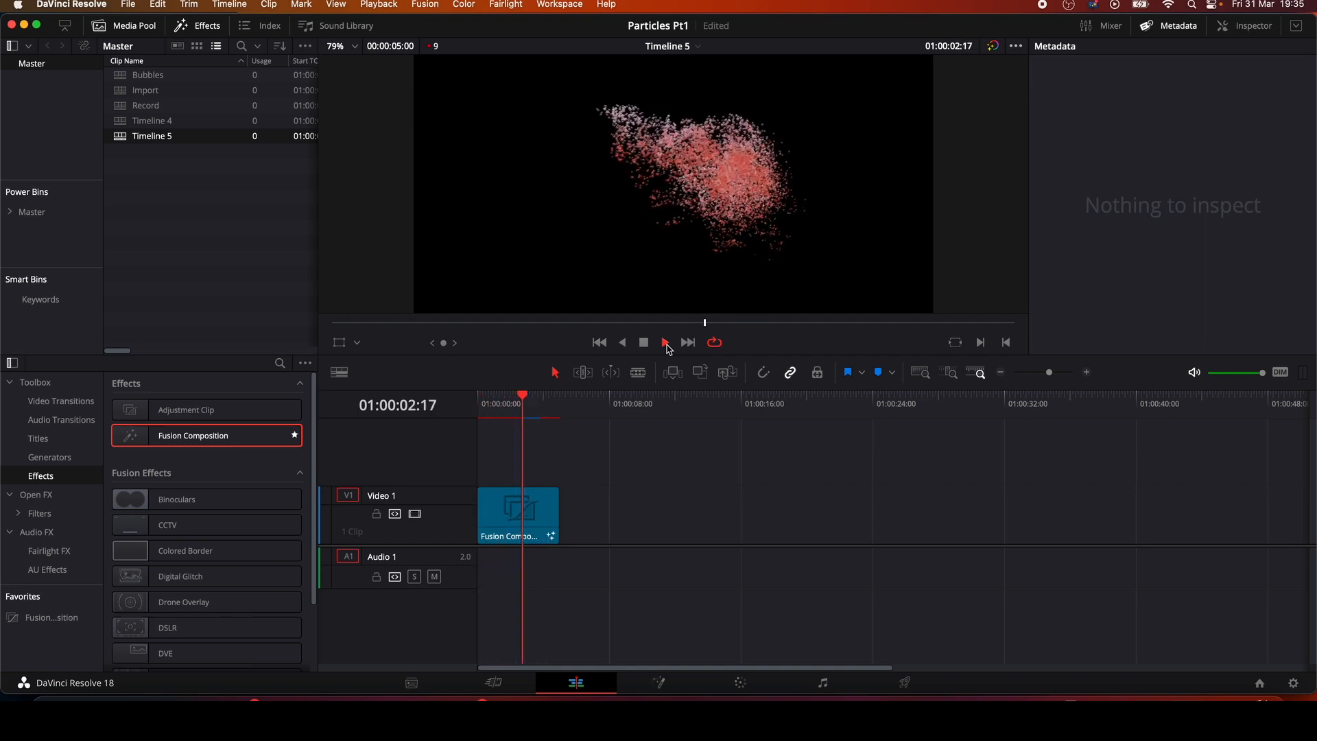
click(646, 344)
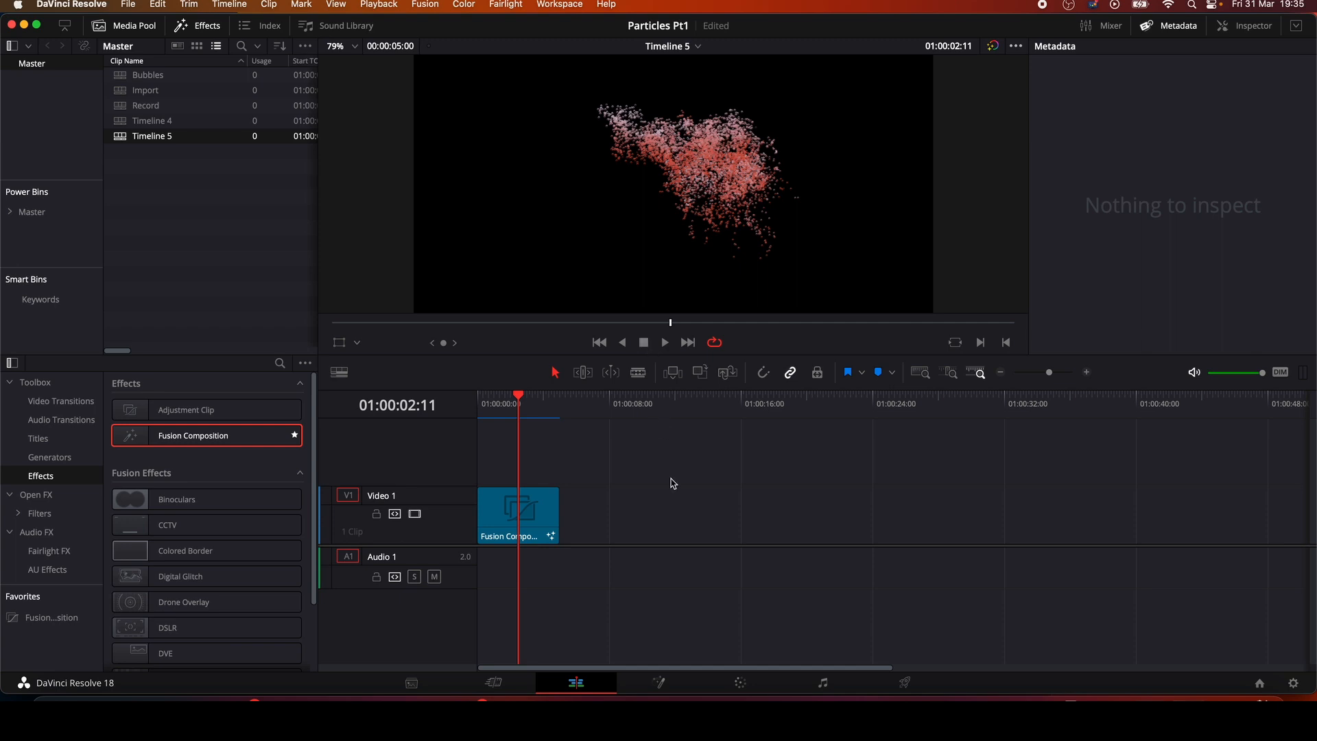
Step: Export the Fusion composition as Untitled into the Fusion Compositions folder inside Downloads
click(659, 684)
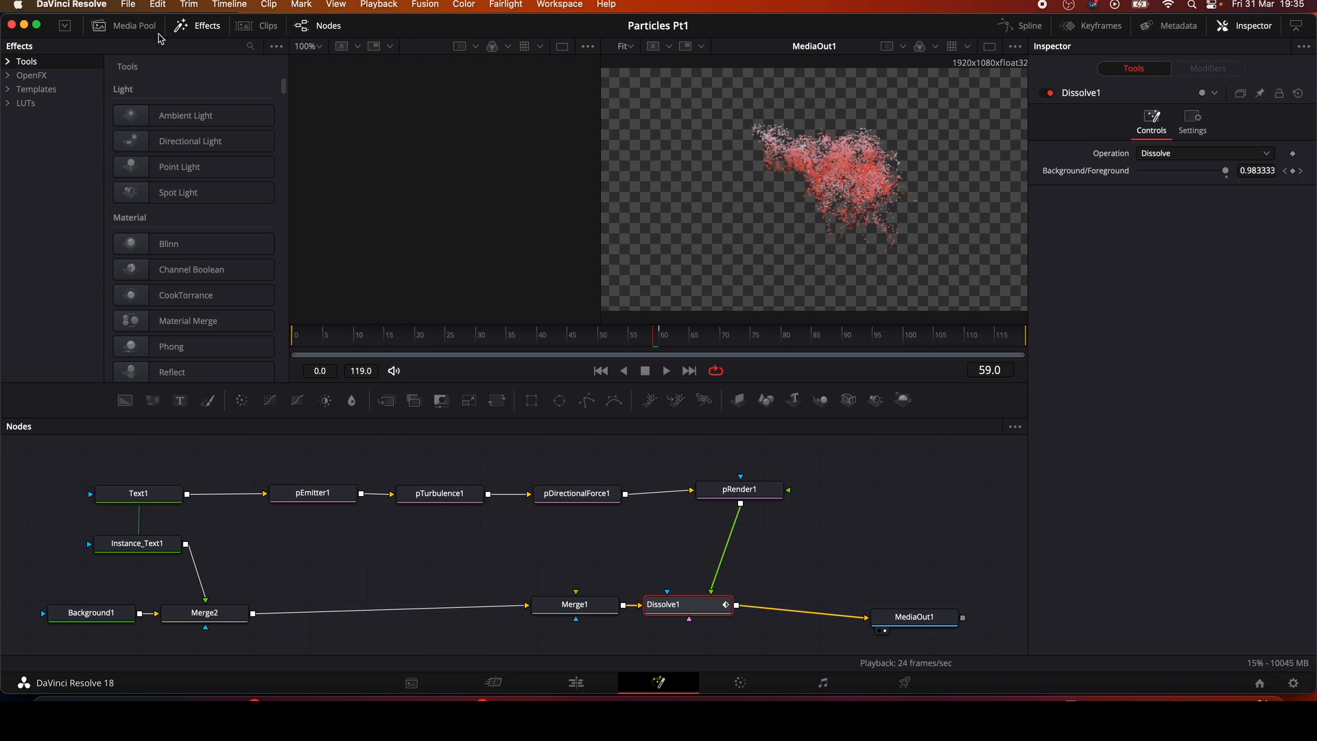
click(132, 8)
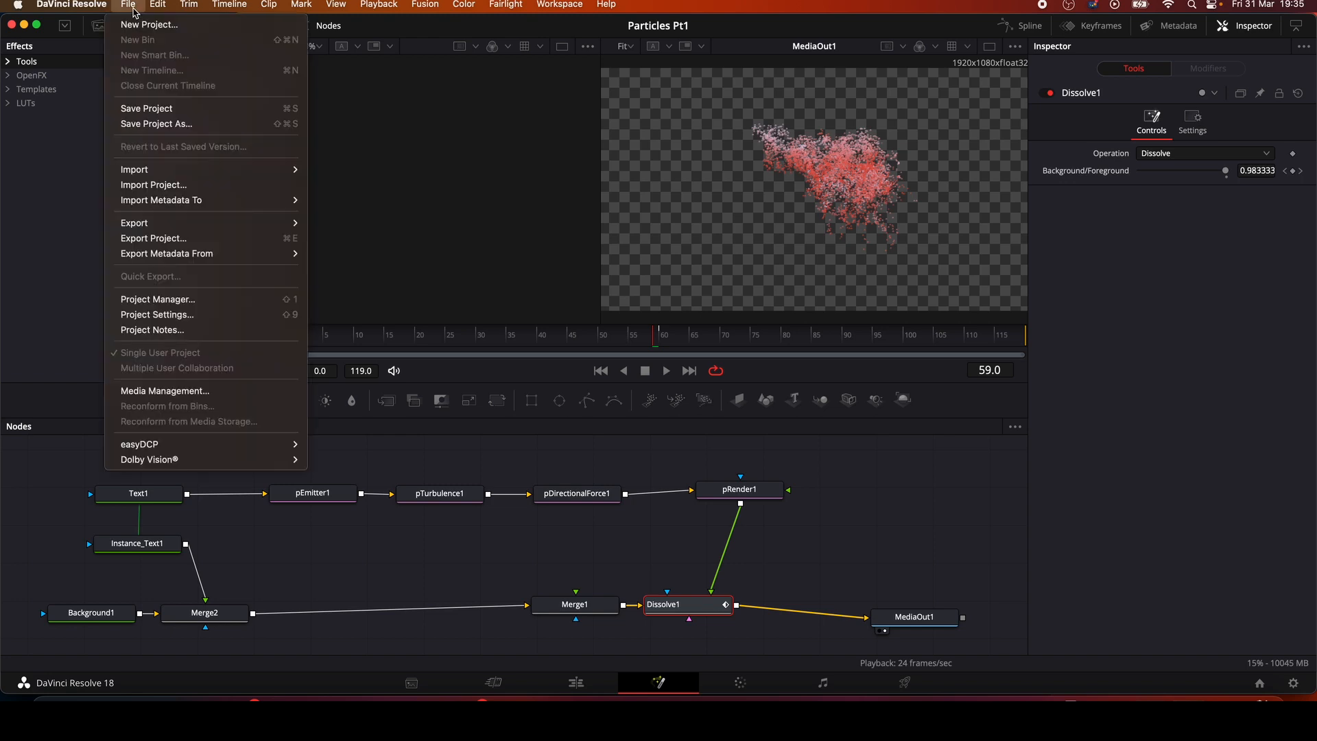
mouse_move(159, 224)
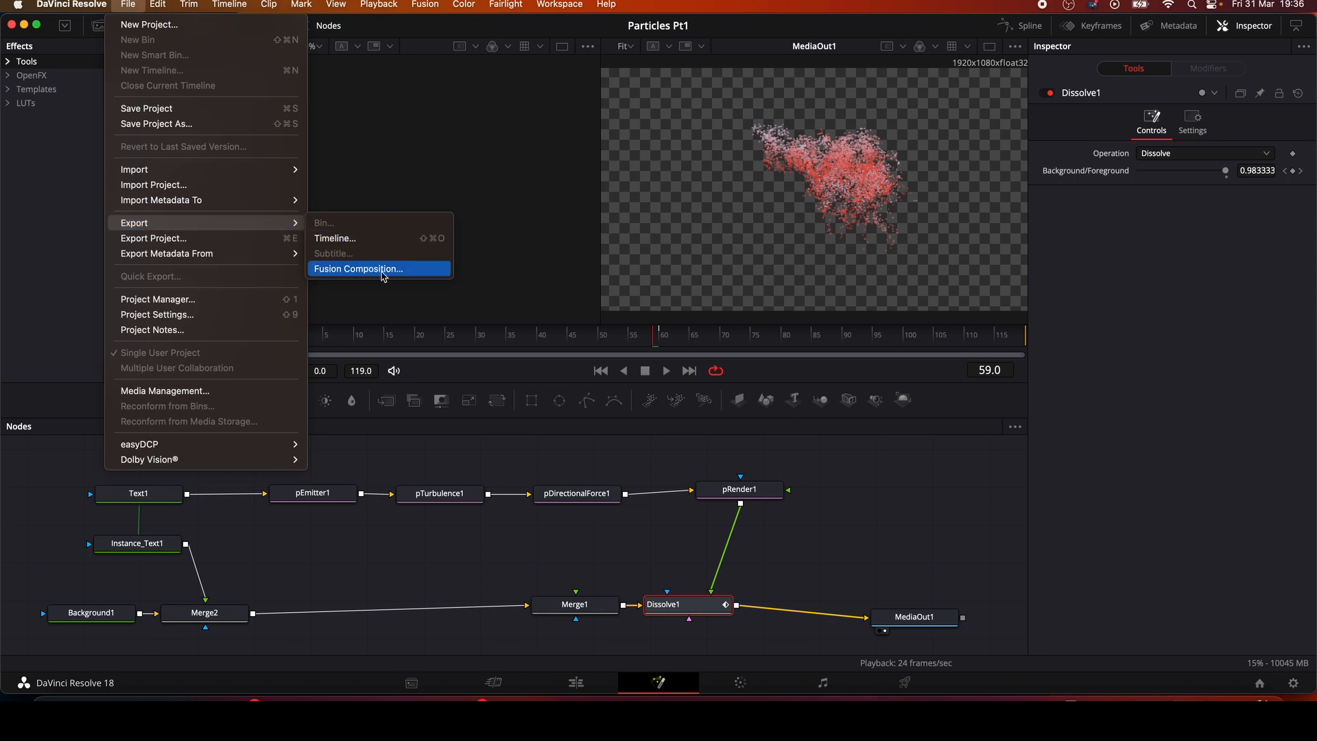
click(382, 269)
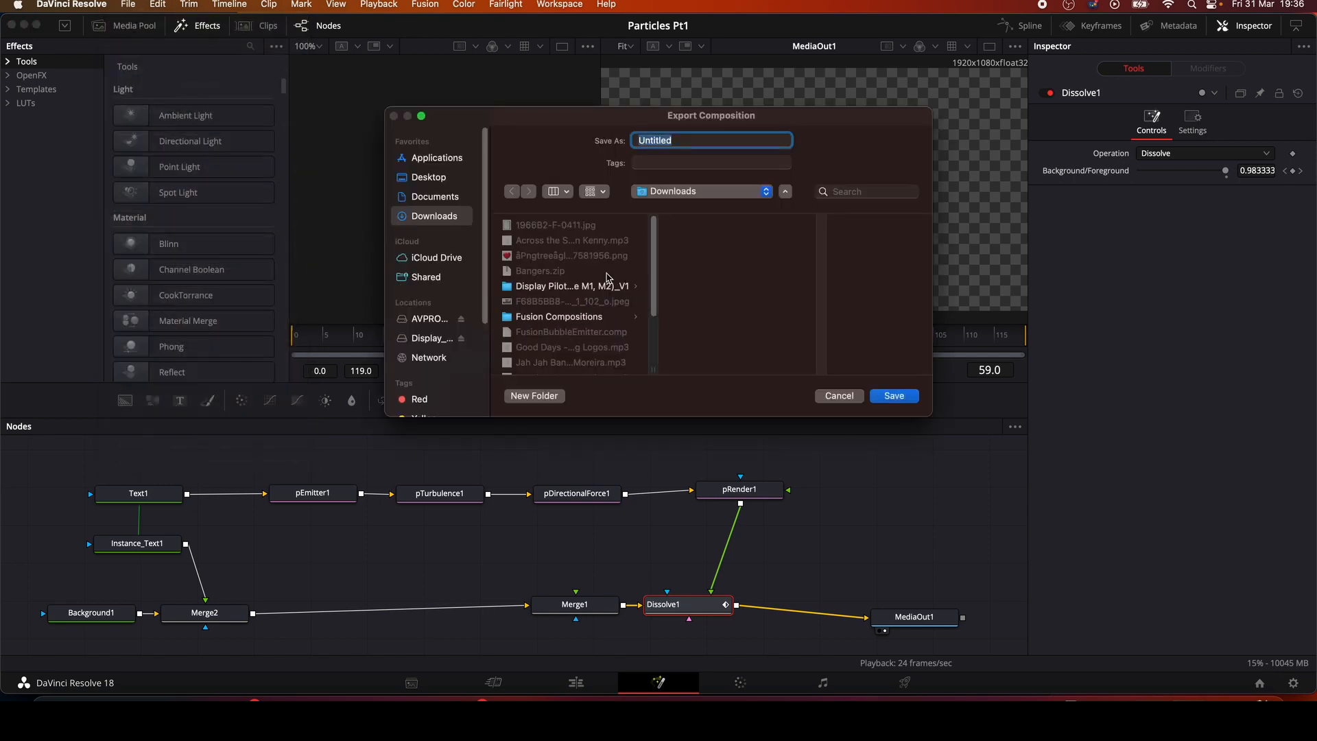
click(570, 316)
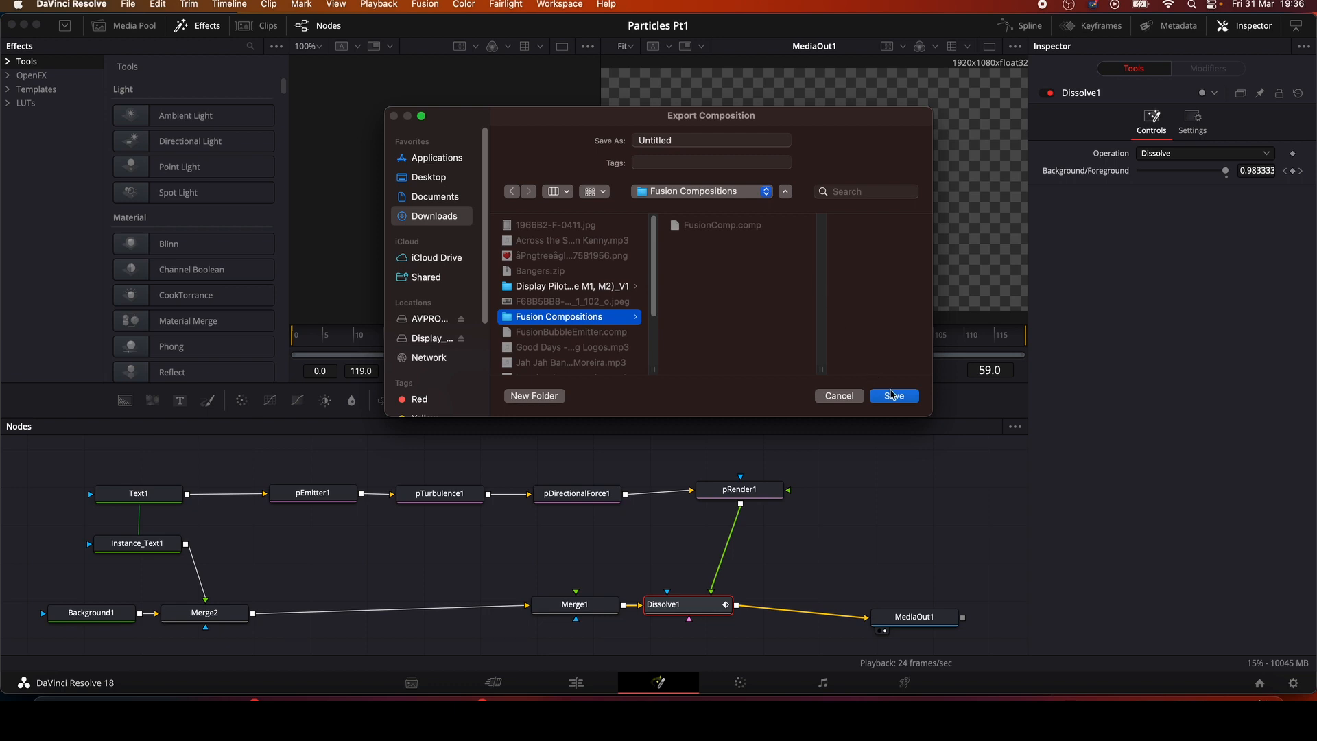
click(894, 397)
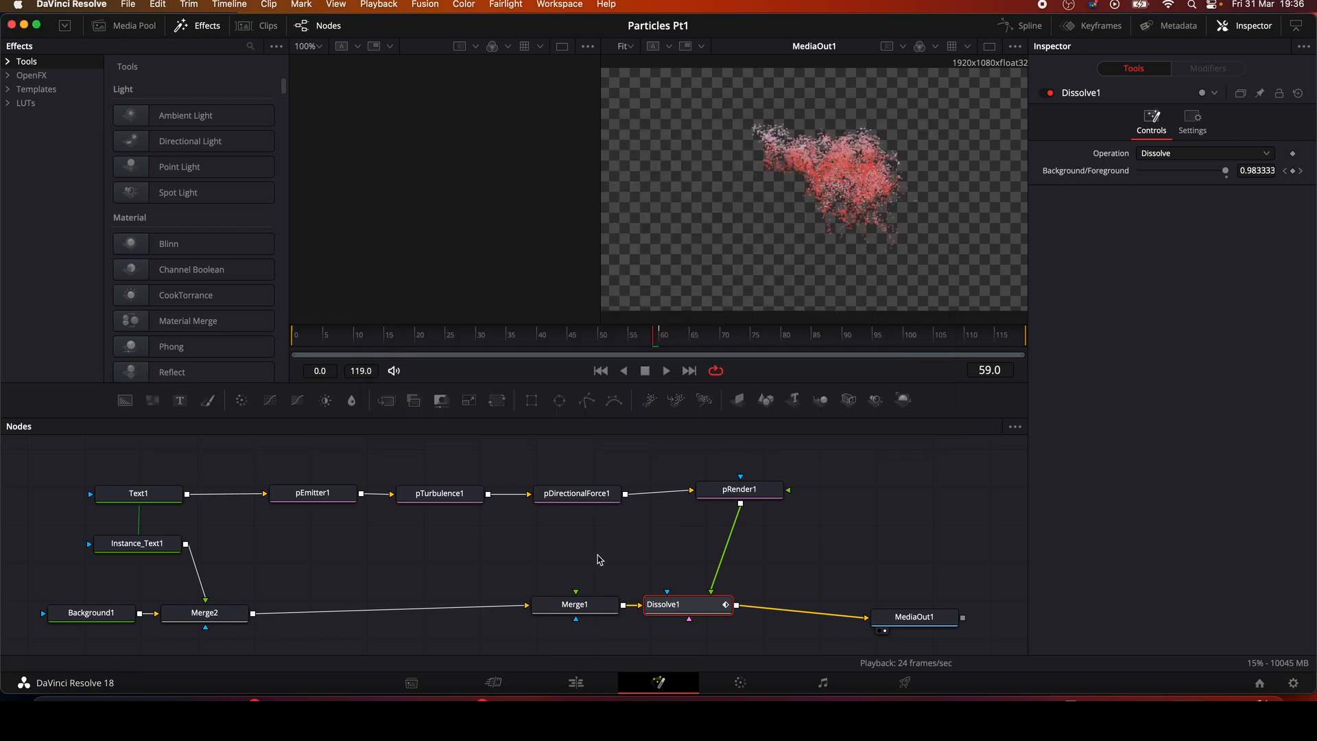
Step: Create a new empty timeline named Timeline 6 and place a Fusion Composition clip at the start of Video 1
click(576, 682)
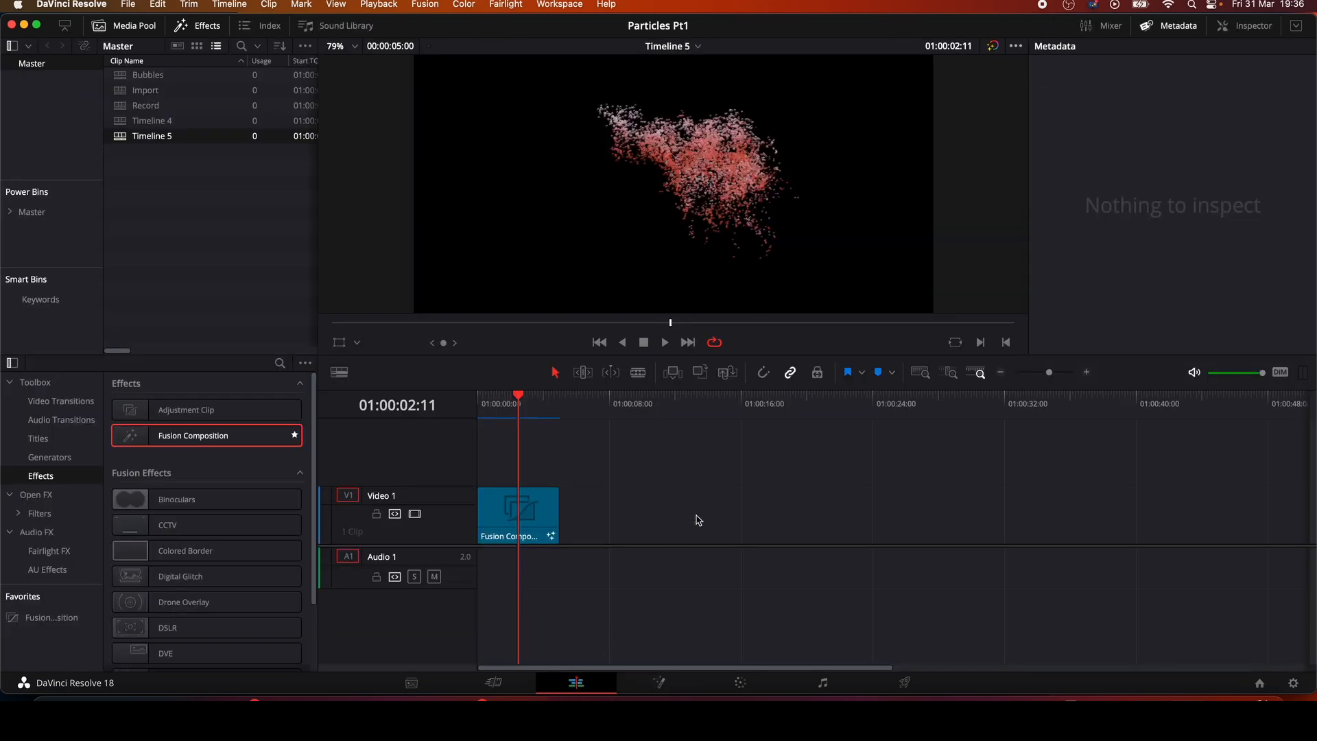
key(super+n)
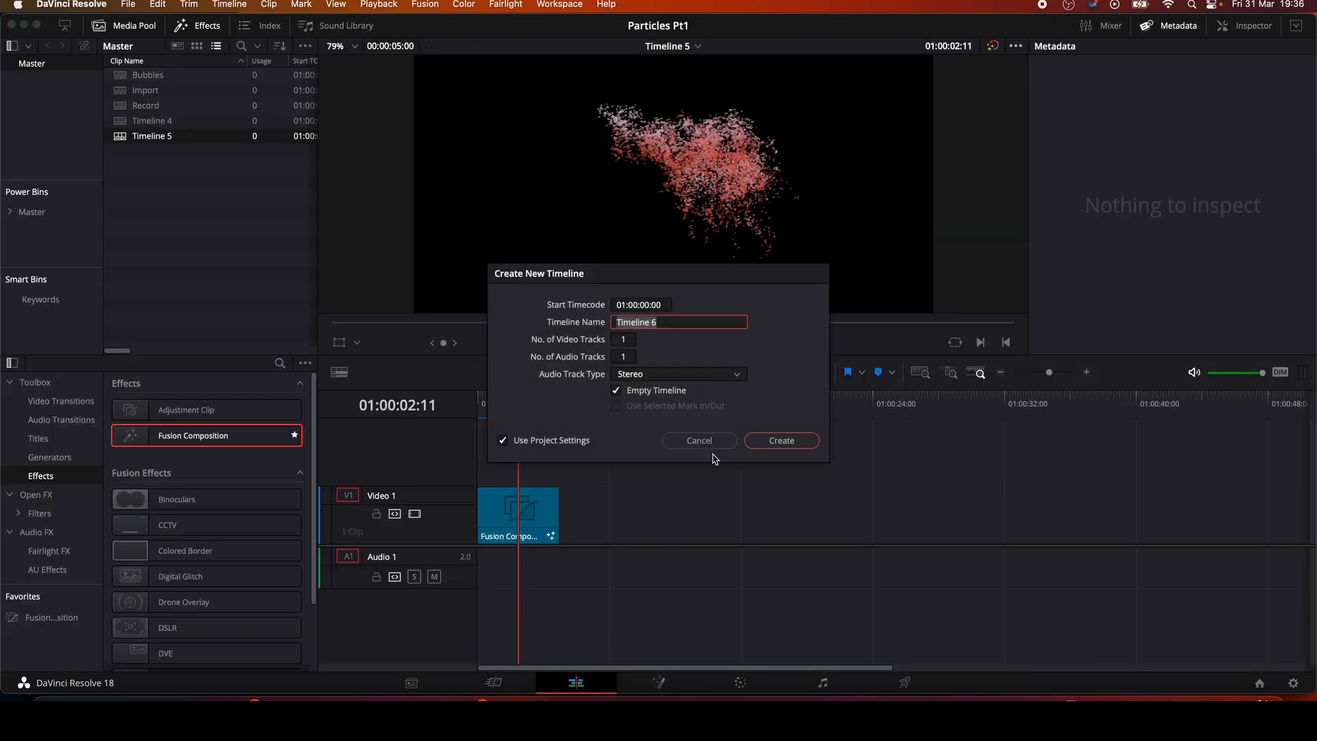
click(770, 442)
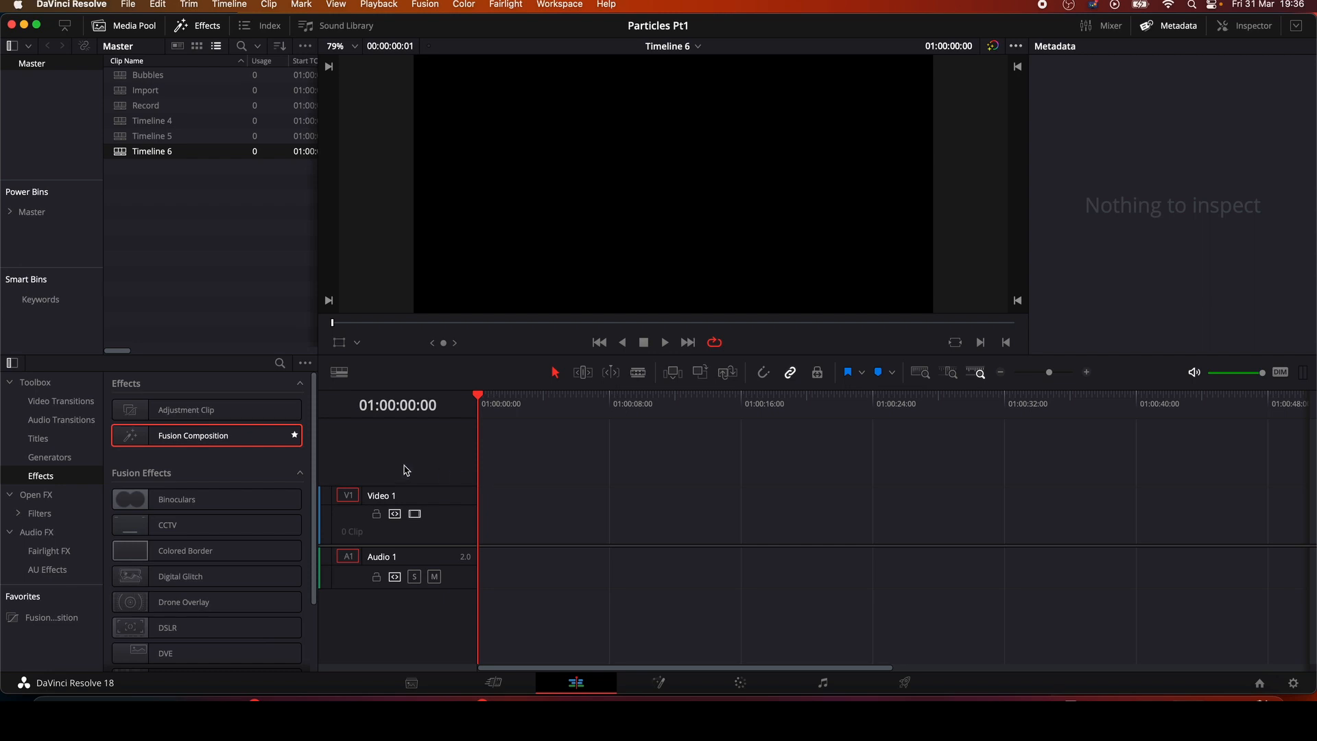
drag(208, 446, 479, 531)
drag(214, 441, 478, 530)
click(521, 515)
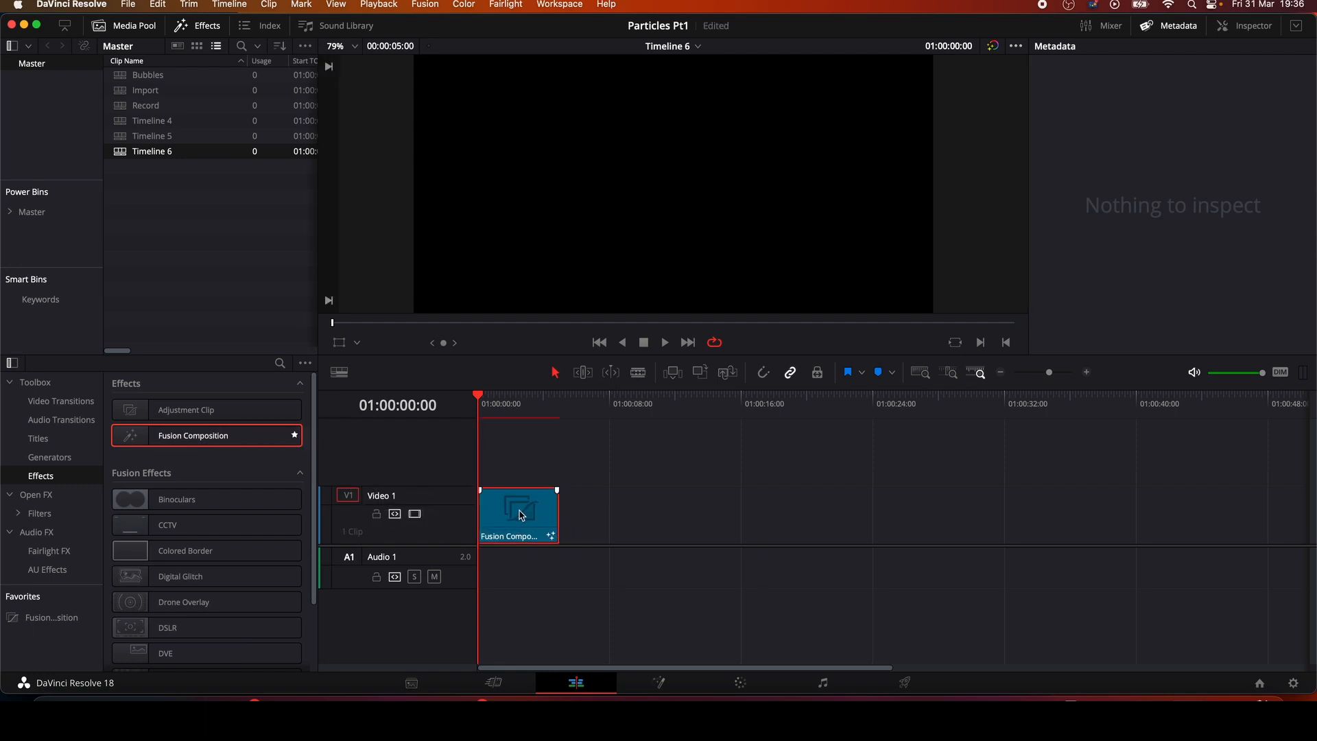
Step: Import FusionComp.comp from the Fusion Compositions folder into the new clip's Fusion composition and play it back
click(661, 690)
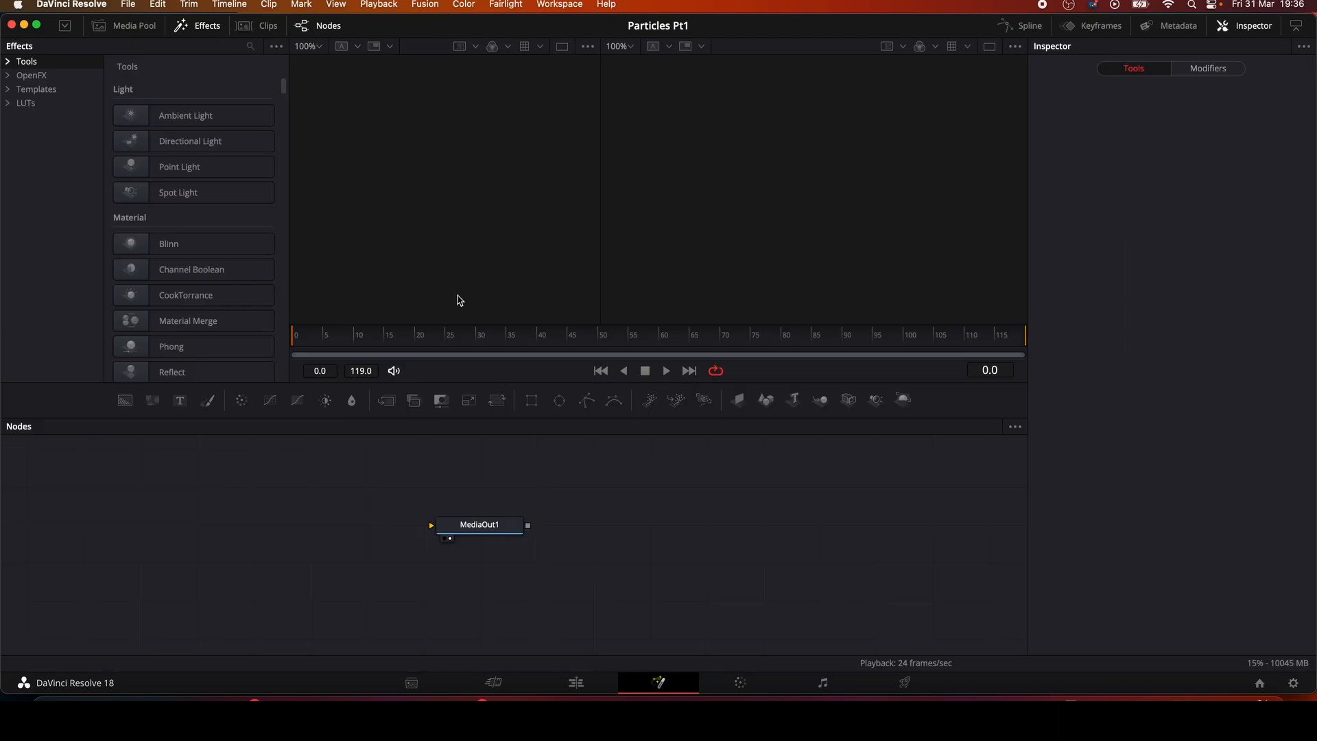
click(132, 9)
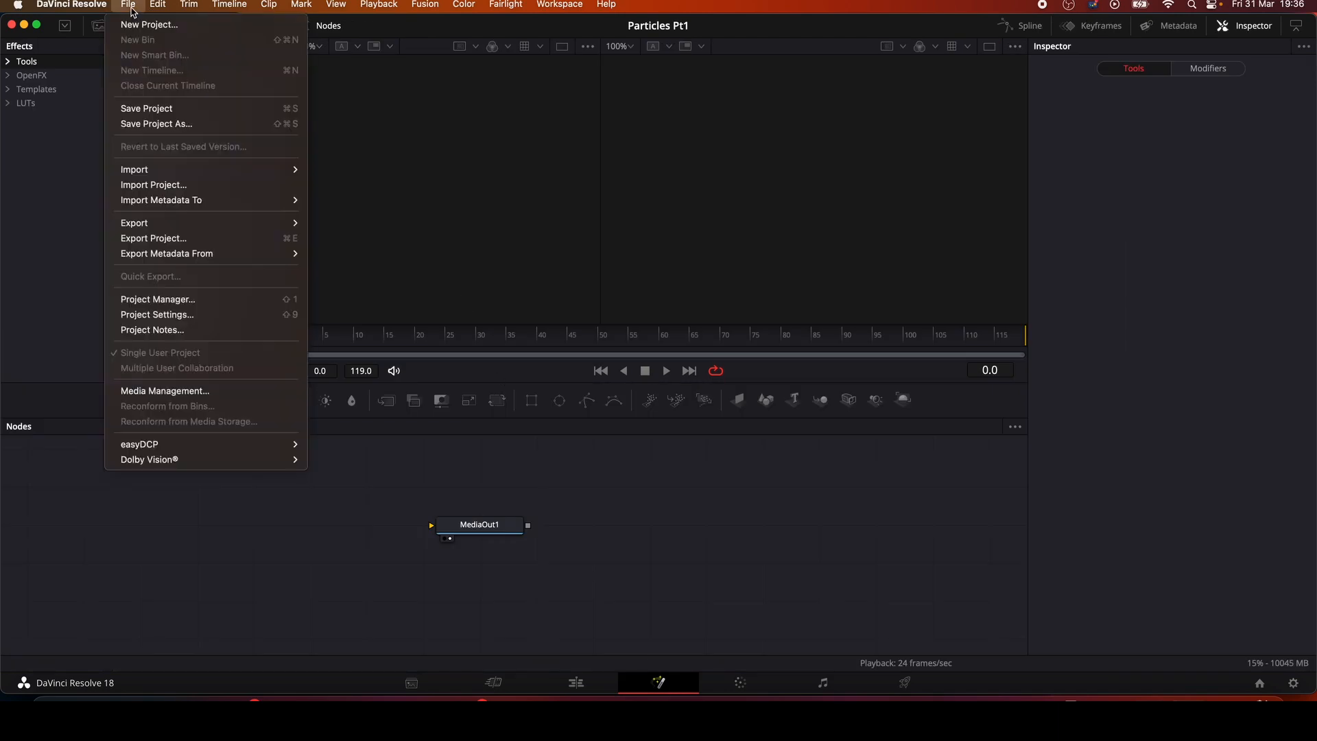
mouse_move(153, 173)
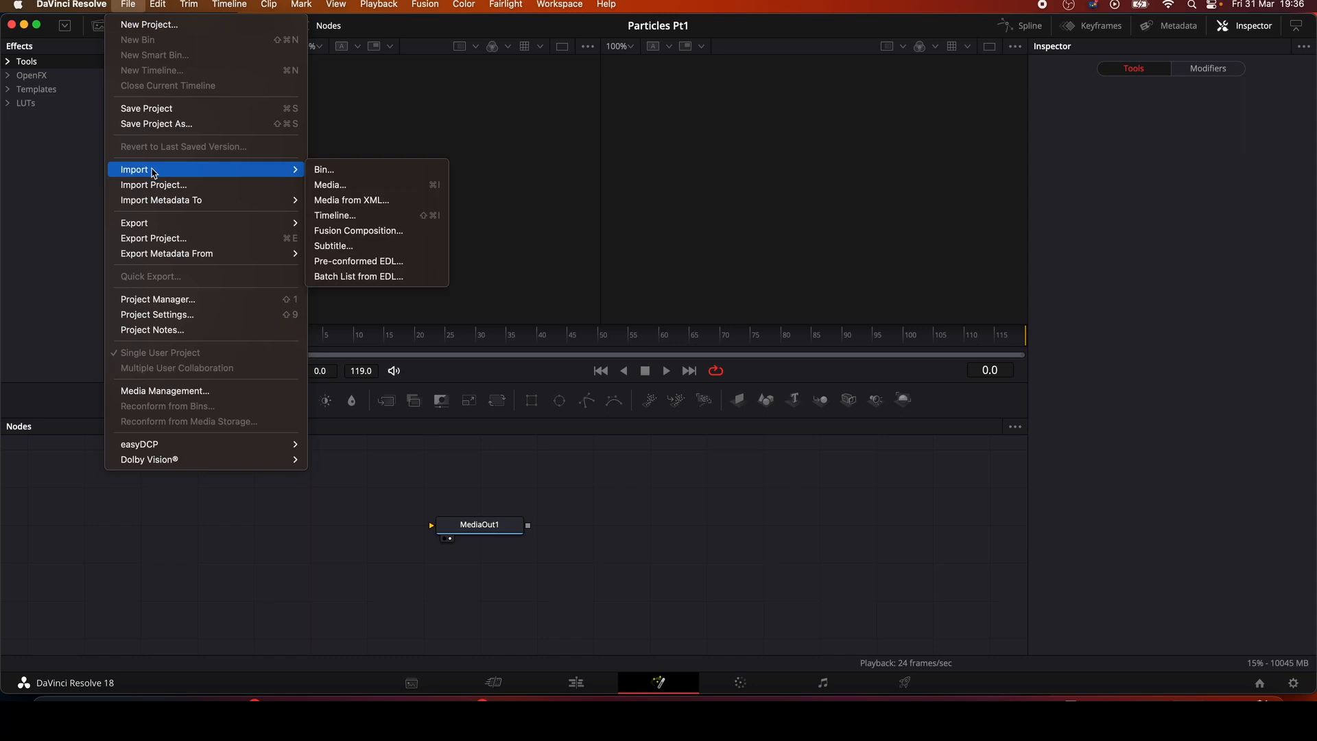
click(370, 237)
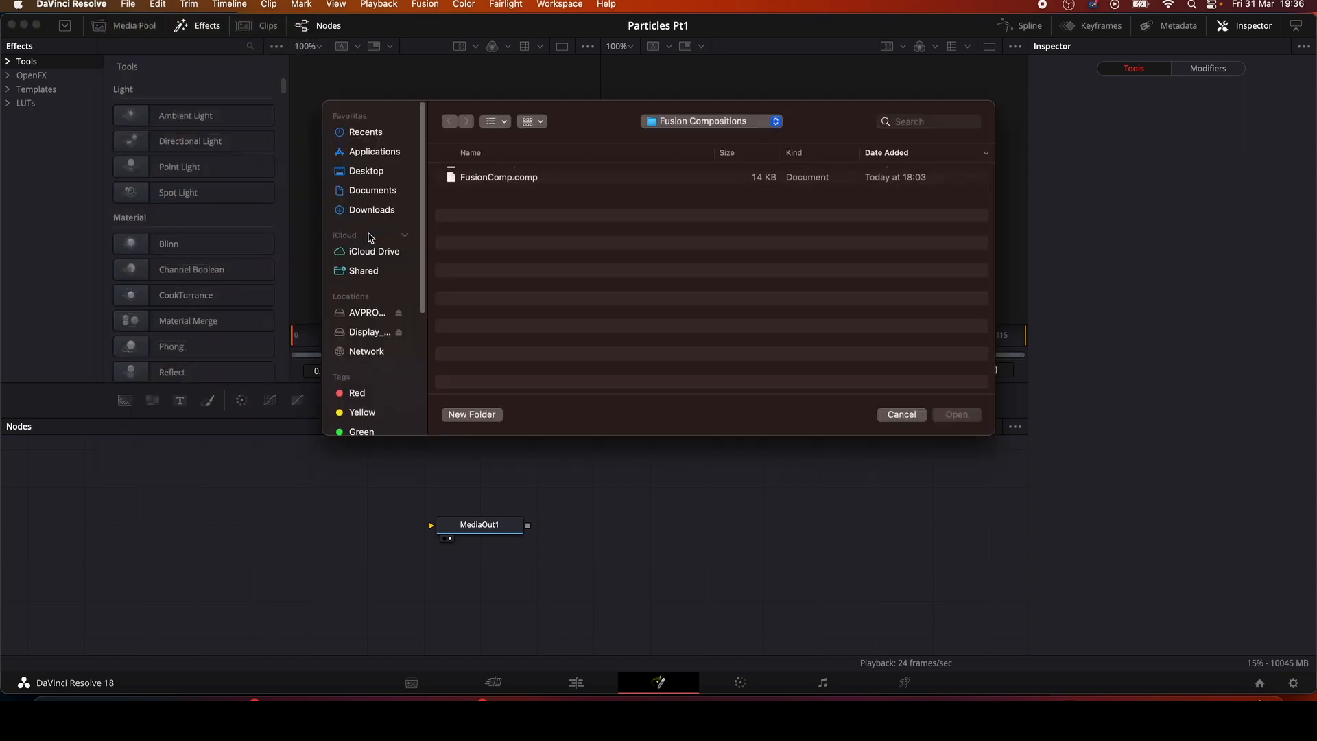
click(525, 191)
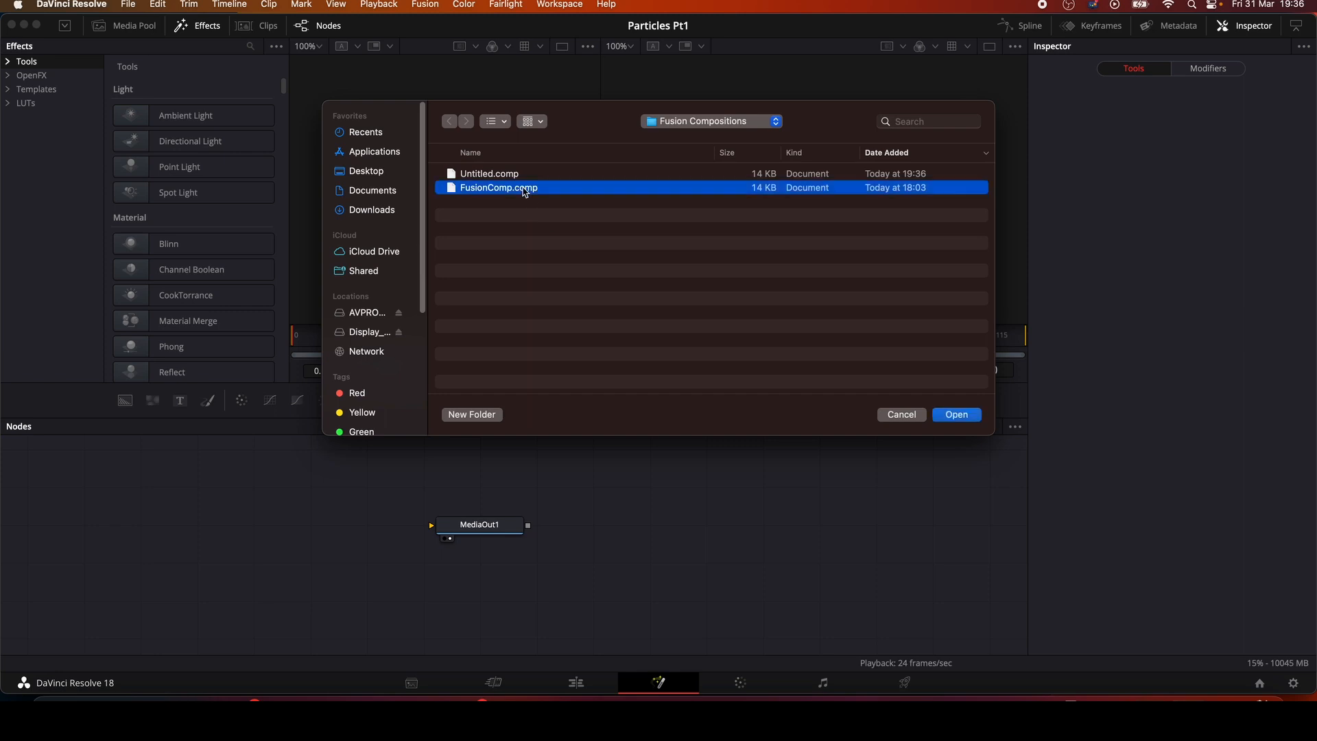
click(975, 416)
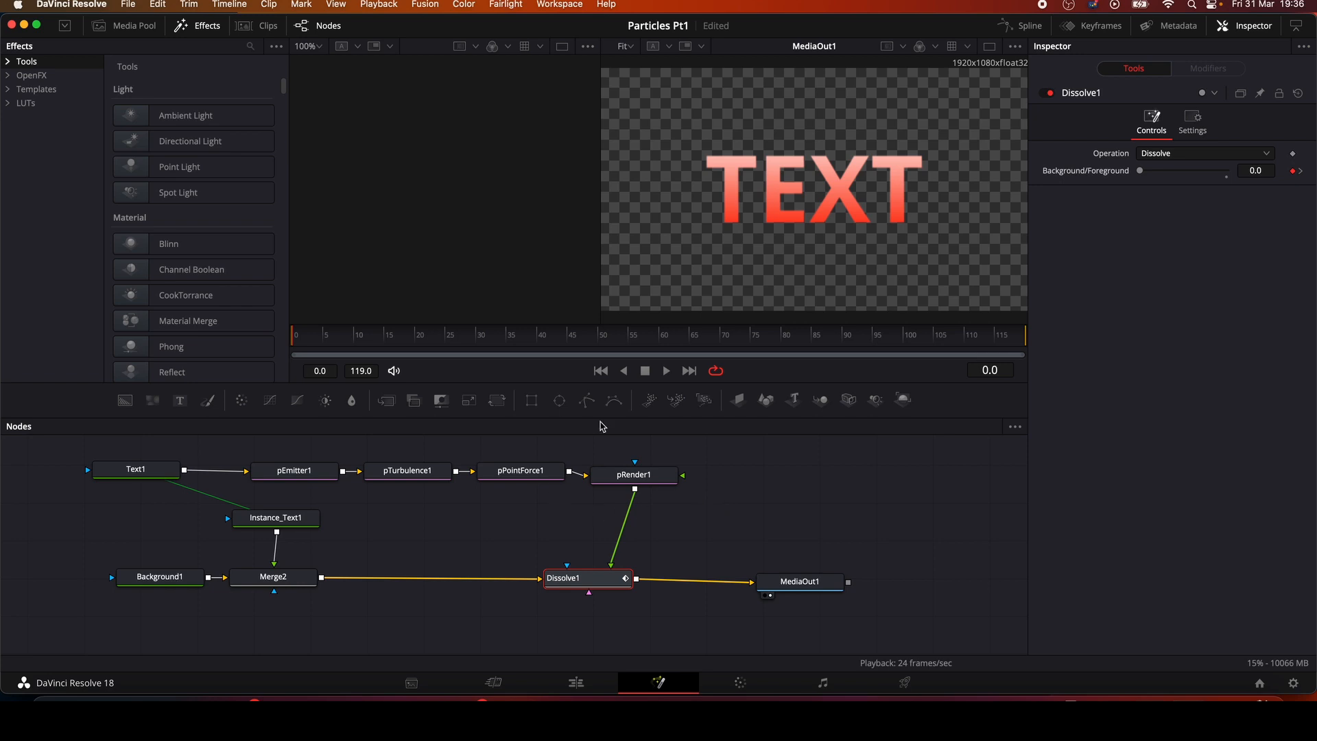
click(666, 370)
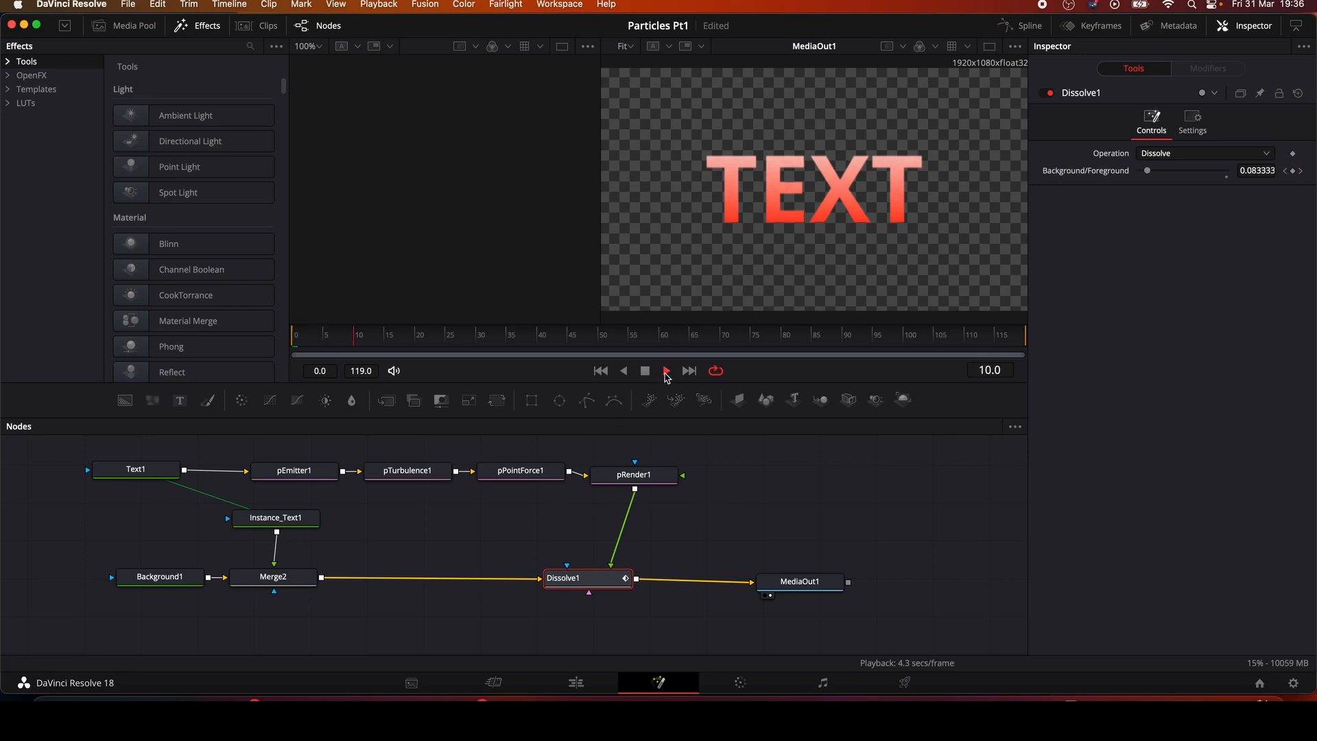